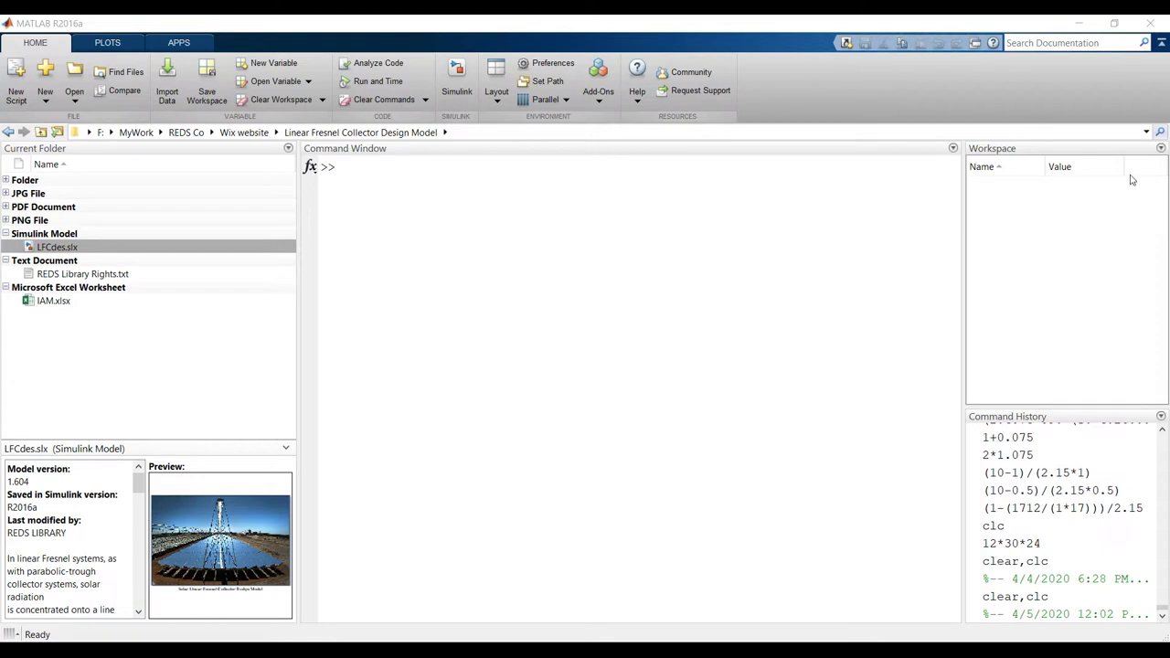
Show the recently visited folder paths from the Current Folder address bar's history arrow.
left_click(1148, 134)
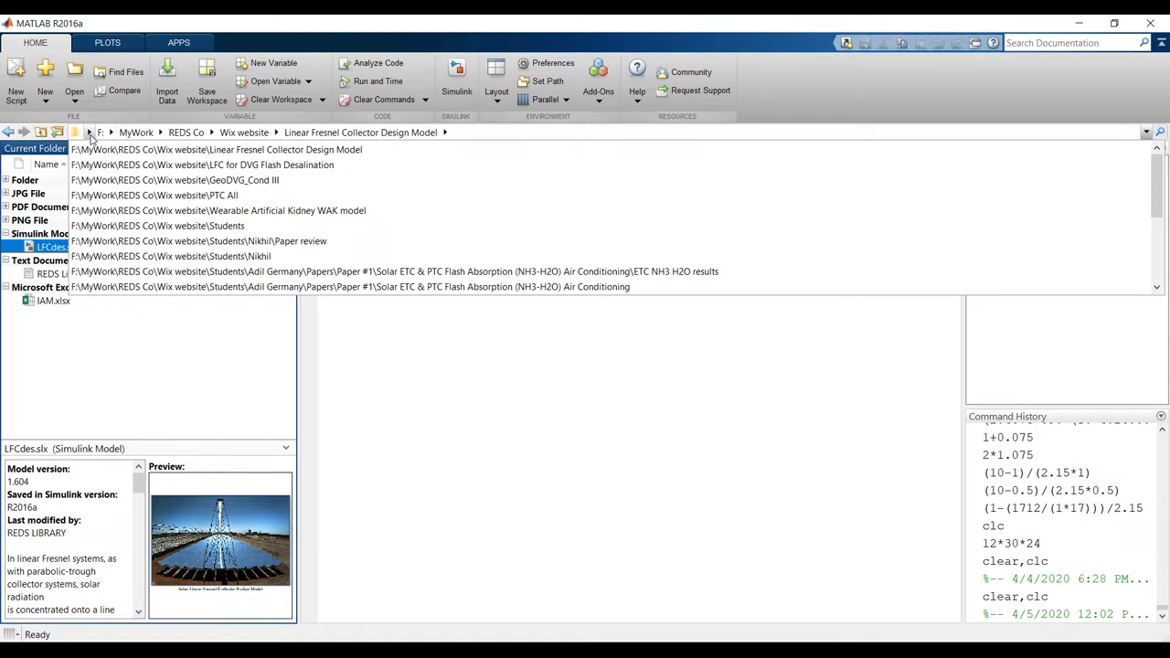
Stay in the Linear Fresnel Collector Design Model folder and open LFCdes.slx in Simulink.
left_click(502, 410)
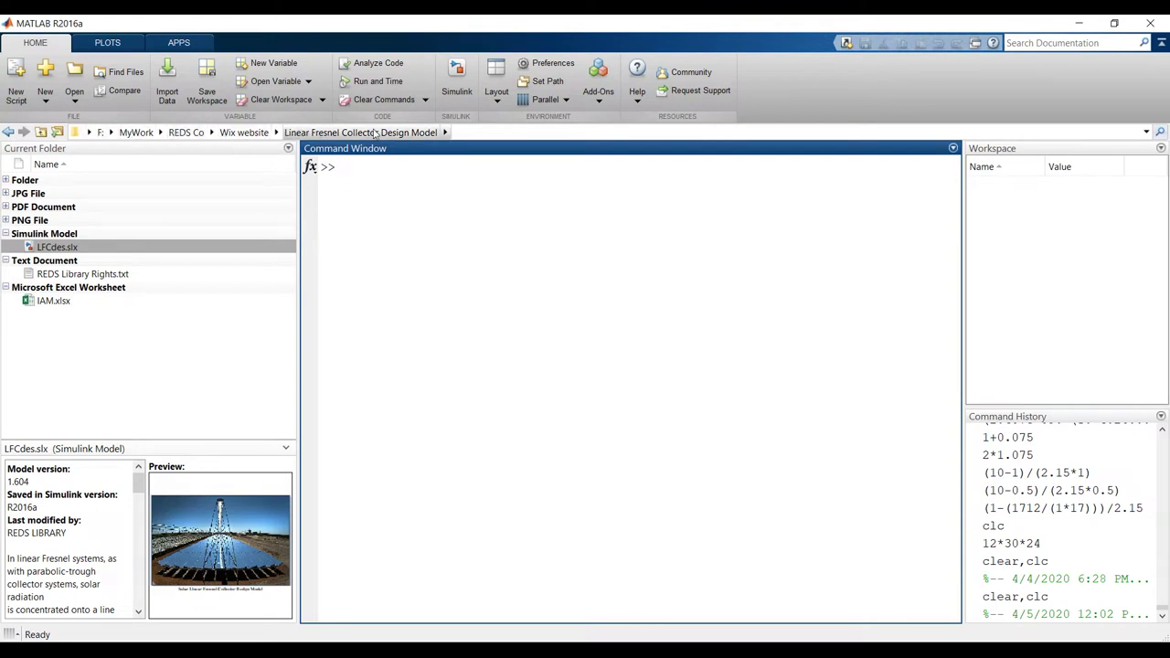
left_click(276, 133)
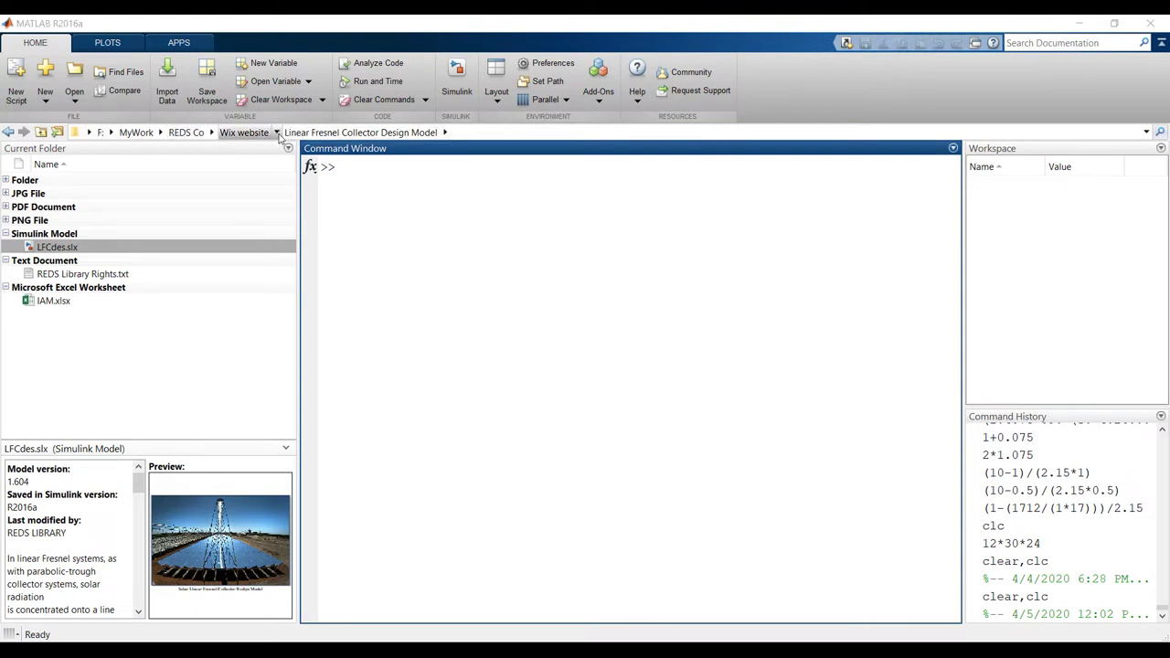
scroll(357, 192, "down", 10)
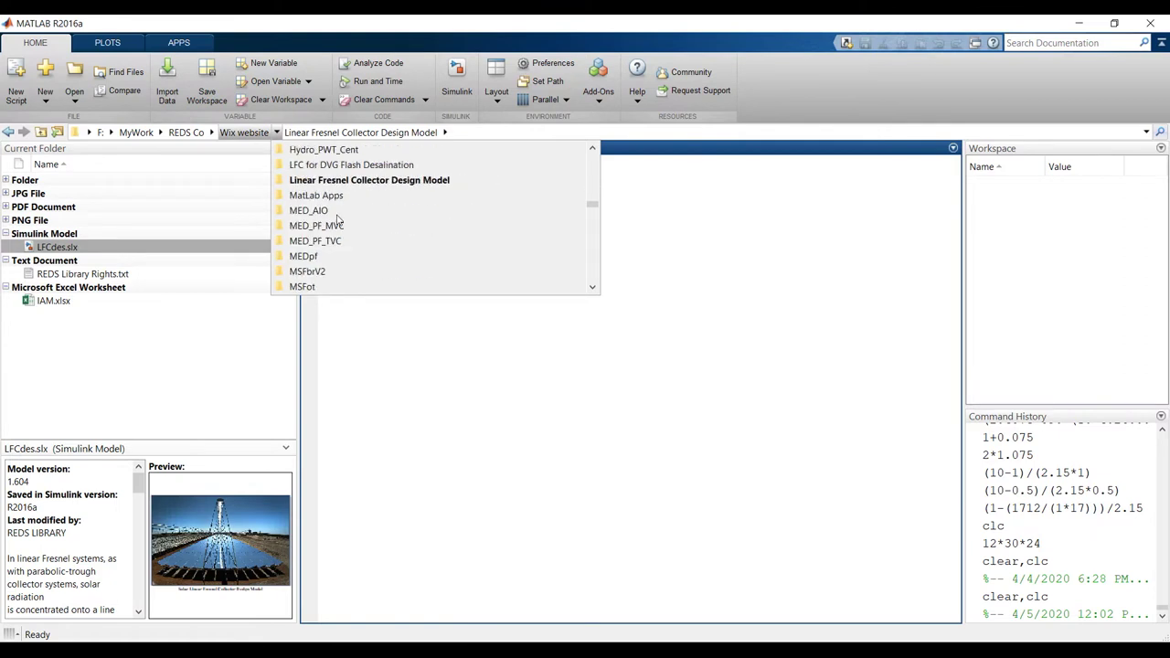
left_click(336, 183)
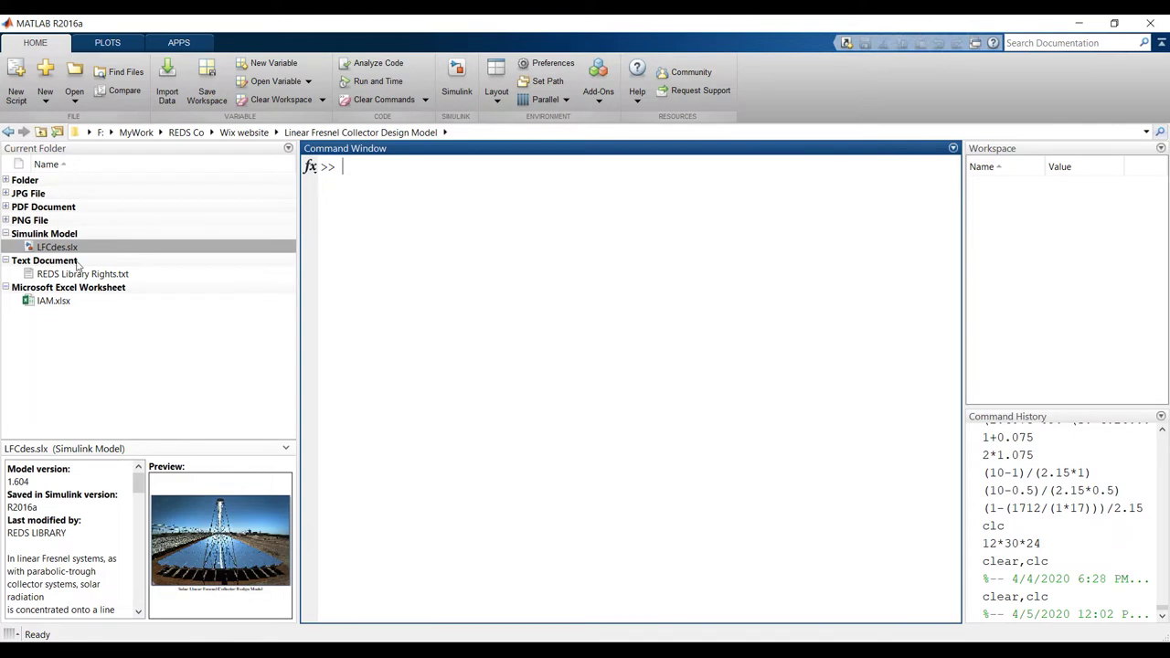
left_click(289, 149)
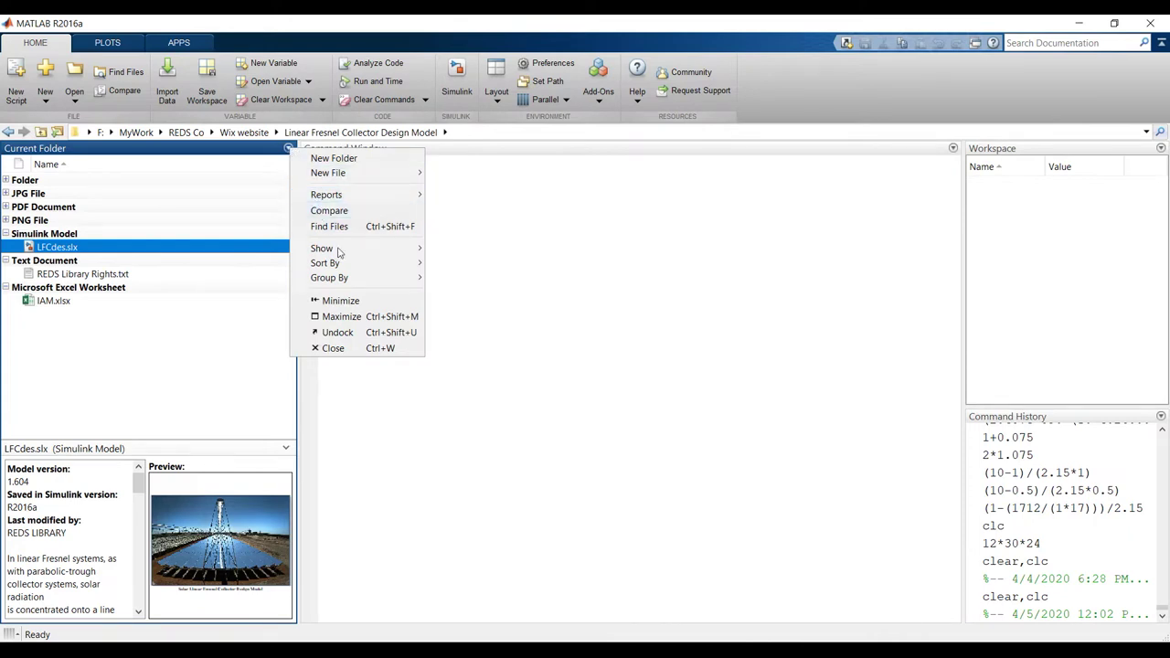
mouse_move(359, 265)
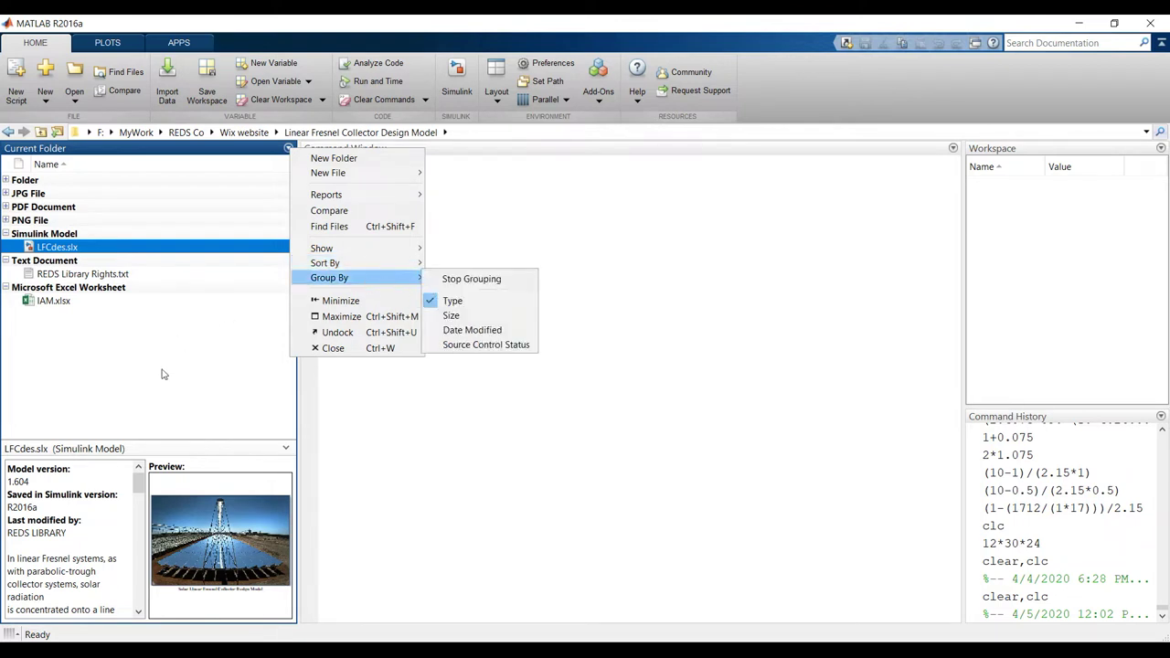
left_click(131, 335)
left_click(46, 248)
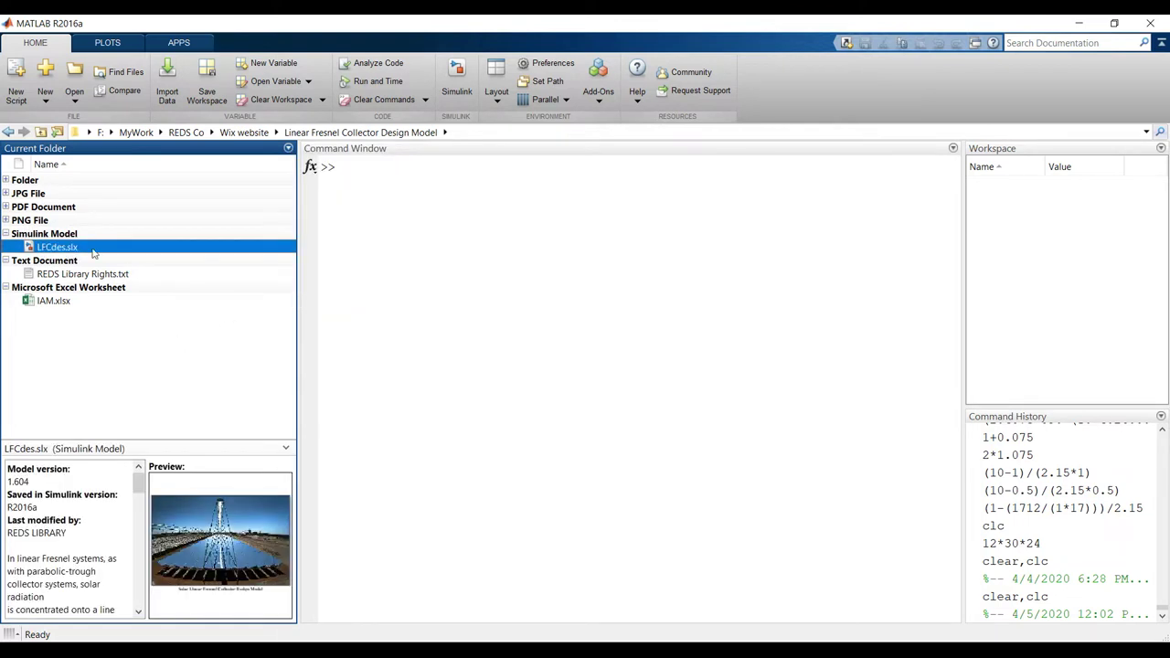
double_click(90, 248)
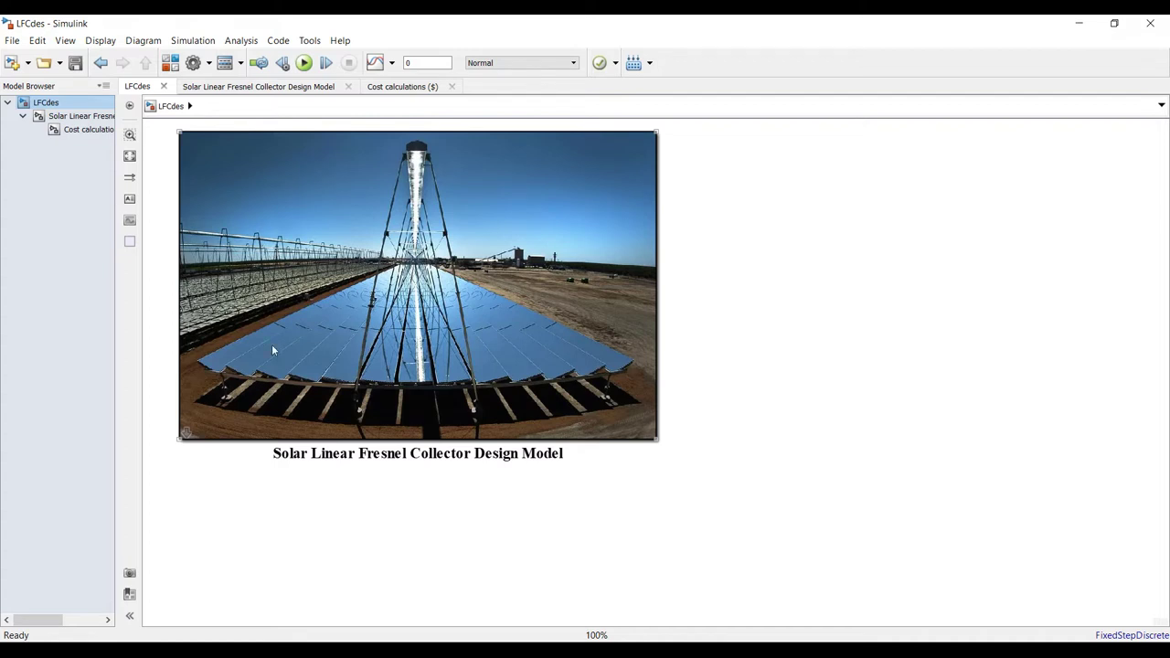
scroll(156, 171, "up", 1)
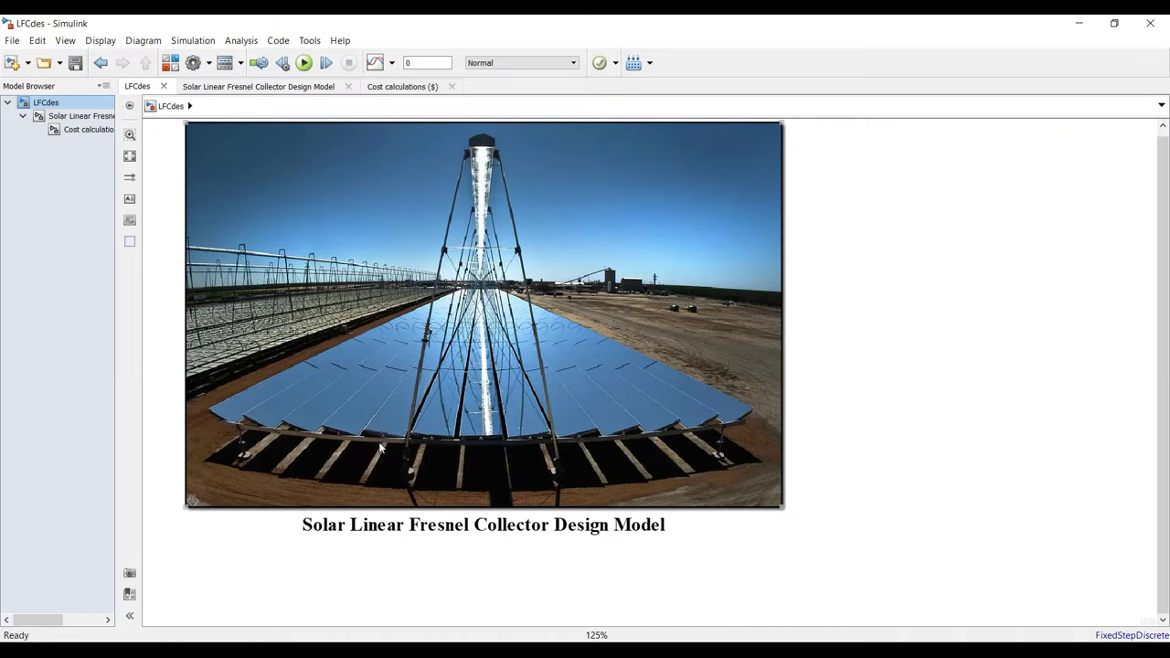
double_click(423, 62)
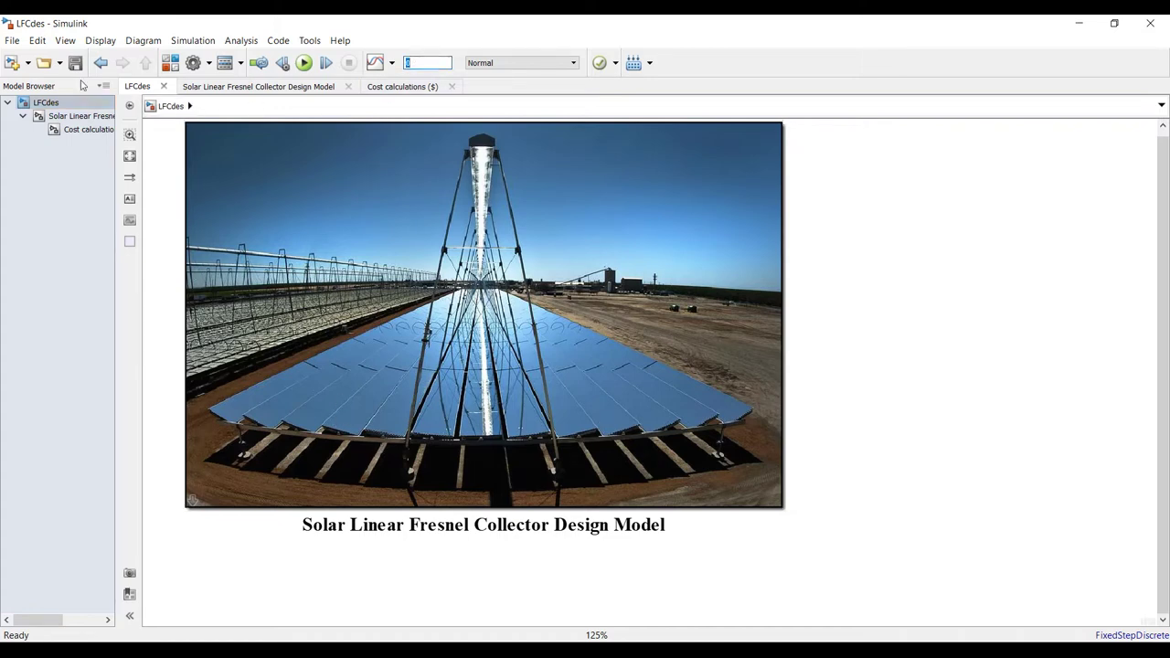
left_click(299, 189)
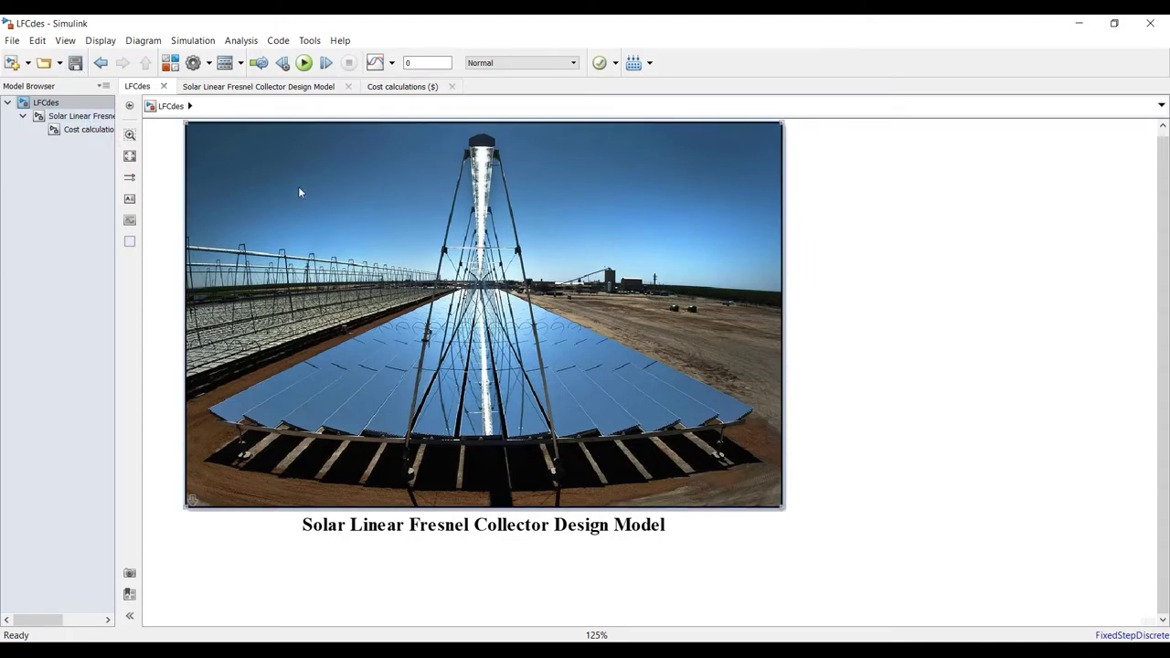
double_click(299, 192)
Set Solar Radiation to 555 W/m2 and Outlet fluid temperature to 200 °C.
left_click_drag(309, 180, 791, 64)
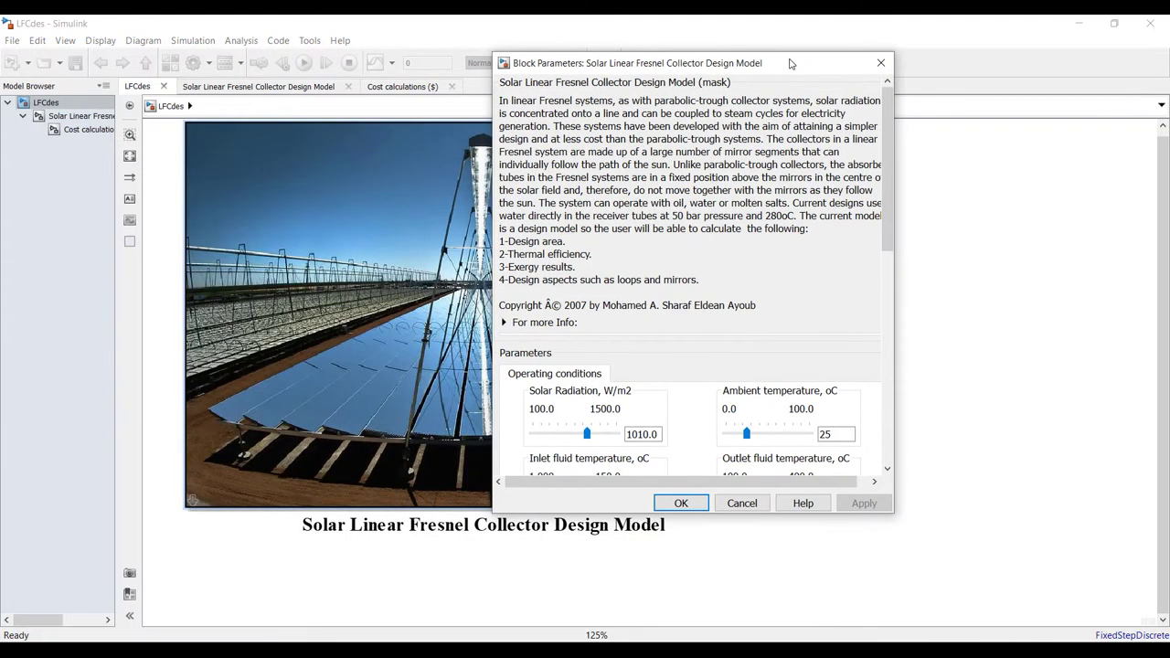
mouse_move(884, 157)
left_mouse_down()
mouse_move(884, 258)
mouse_move(883, 176)
left_mouse_up()
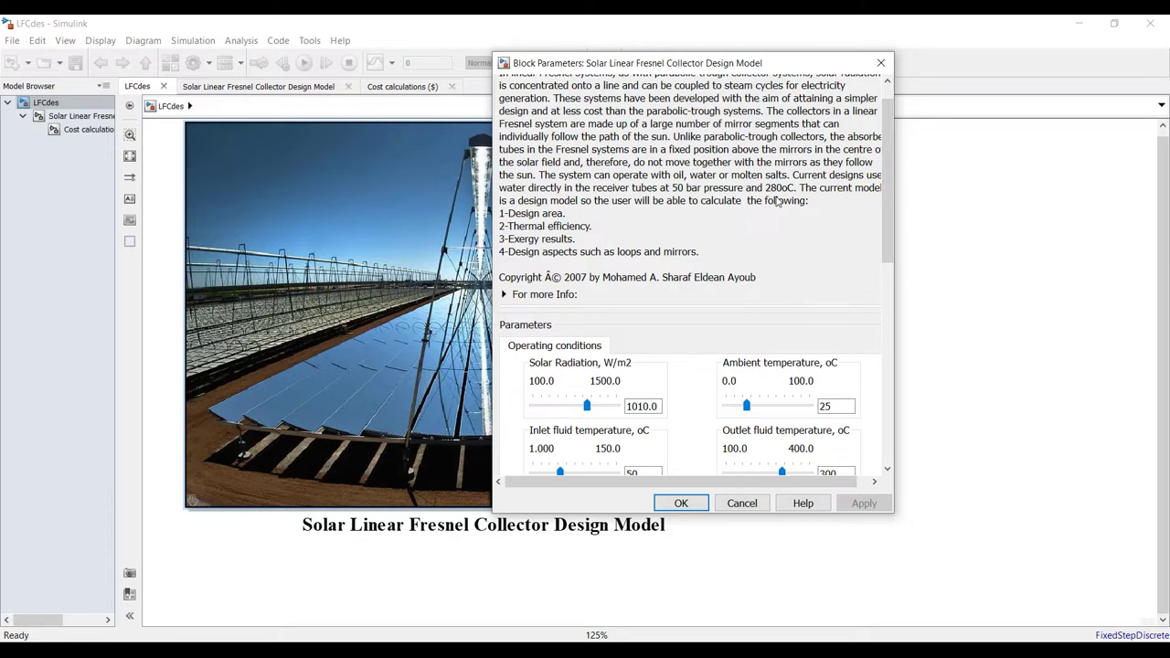
left_click_drag(886, 210, 873, 281)
double_click(642, 233)
type("555")
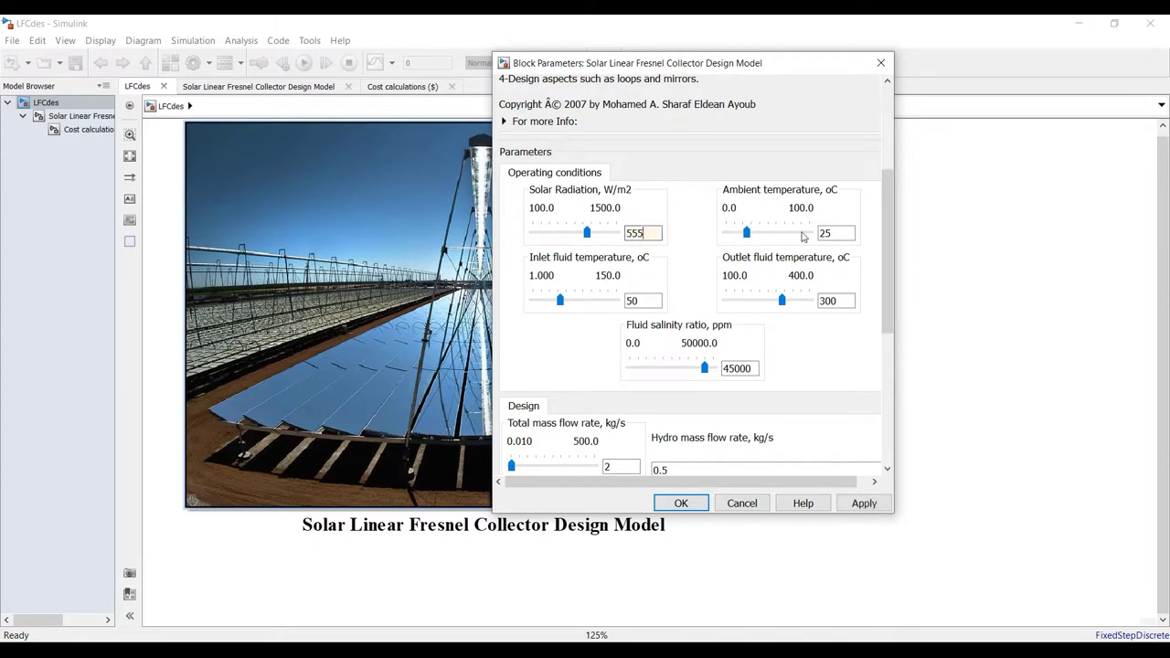
double_click(827, 234)
double_click(635, 300)
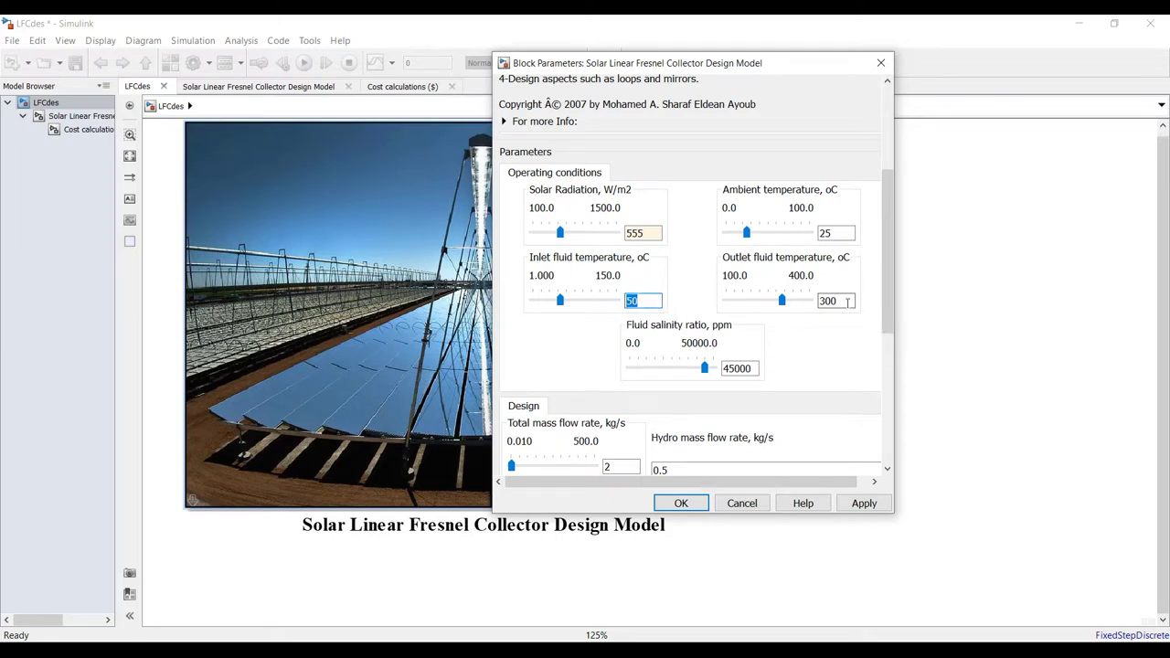
double_click(847, 301)
type("200")
Set Fluid salinity to 0 ppm and apply the new operating conditions.
double_click(743, 368)
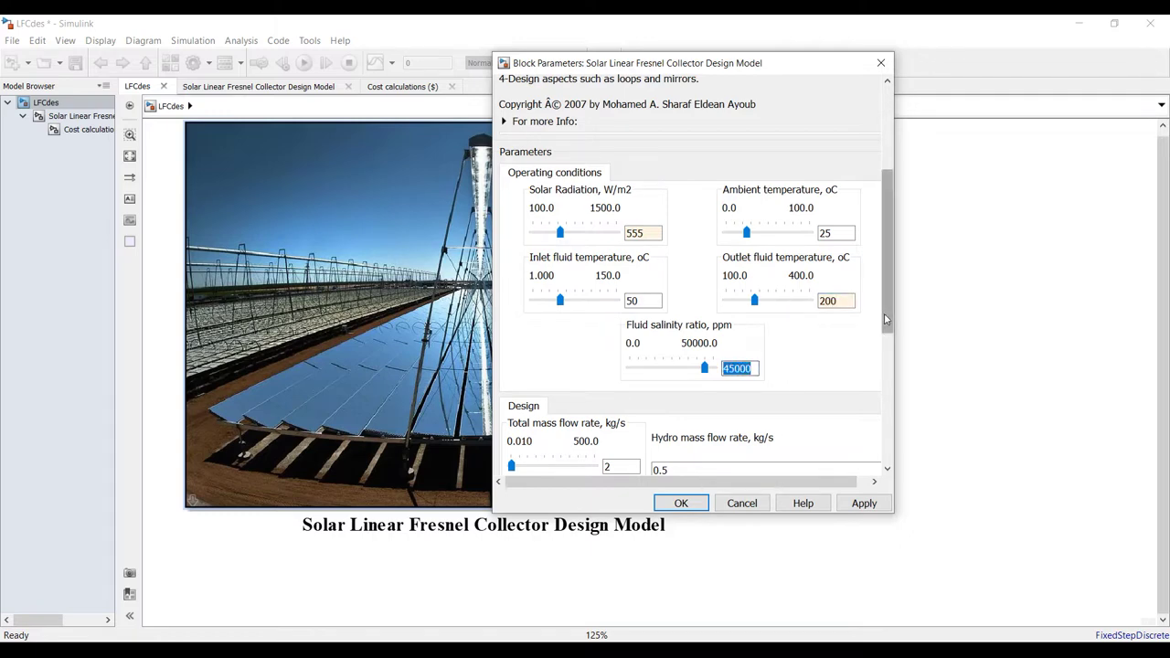
left_click_drag(884, 320, 884, 357)
left_click(739, 276)
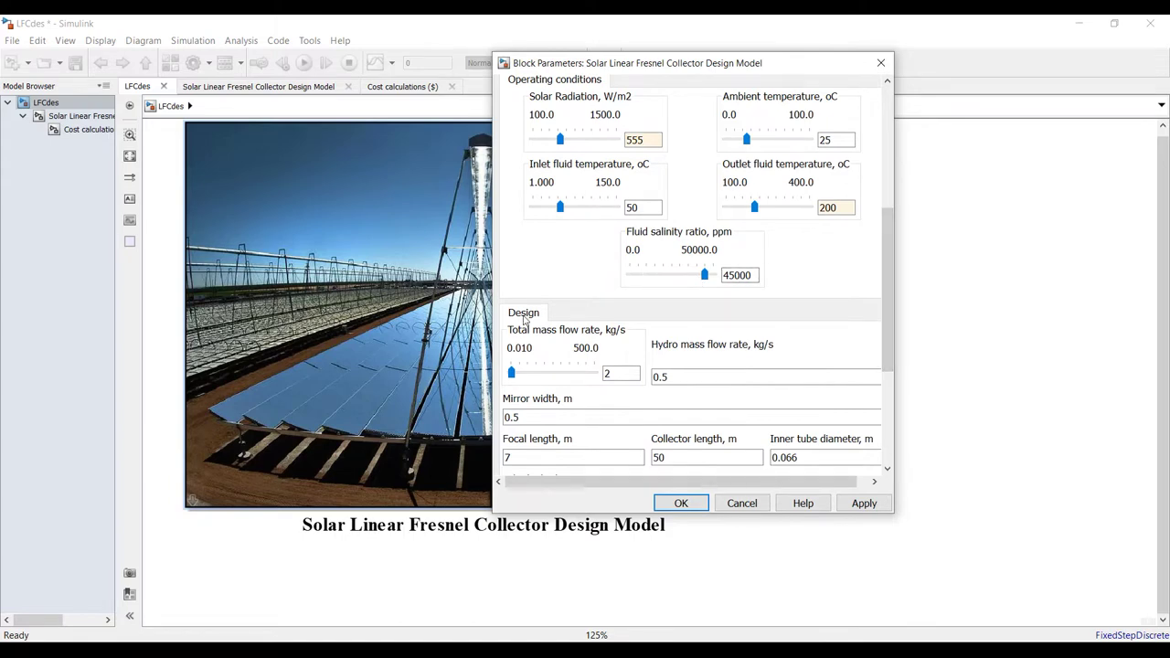
double_click(765, 278)
type("0")
left_click(866, 506)
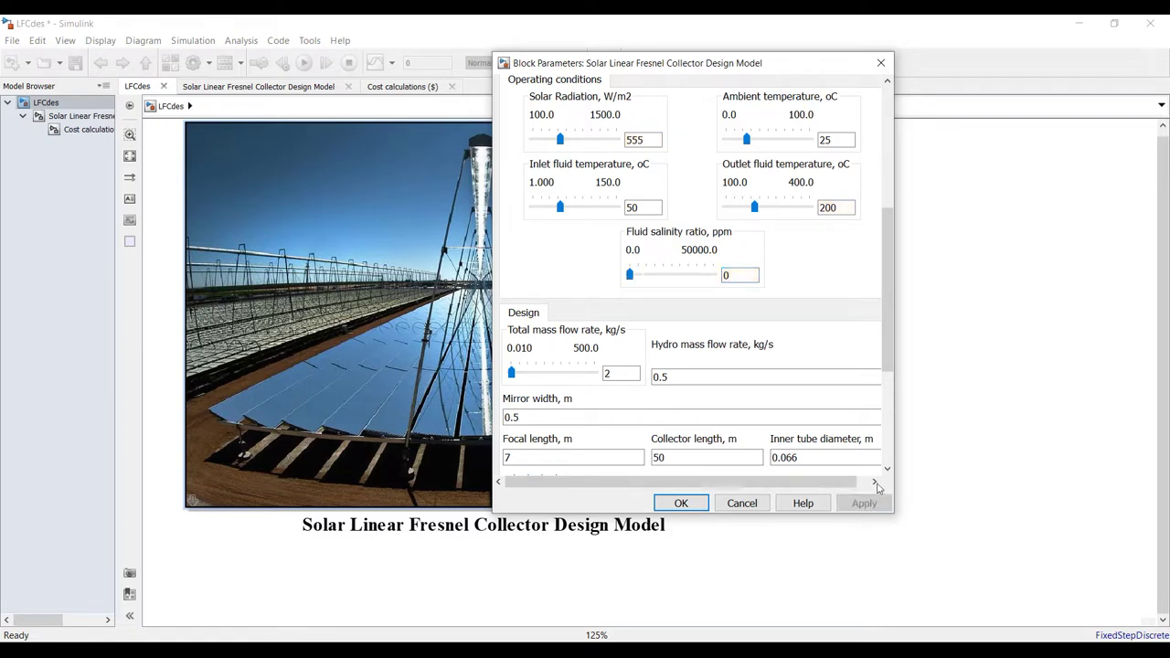
Enter 5 kg/s as the total mass flow rate and apply it.
left_click_drag(891, 304, 882, 356)
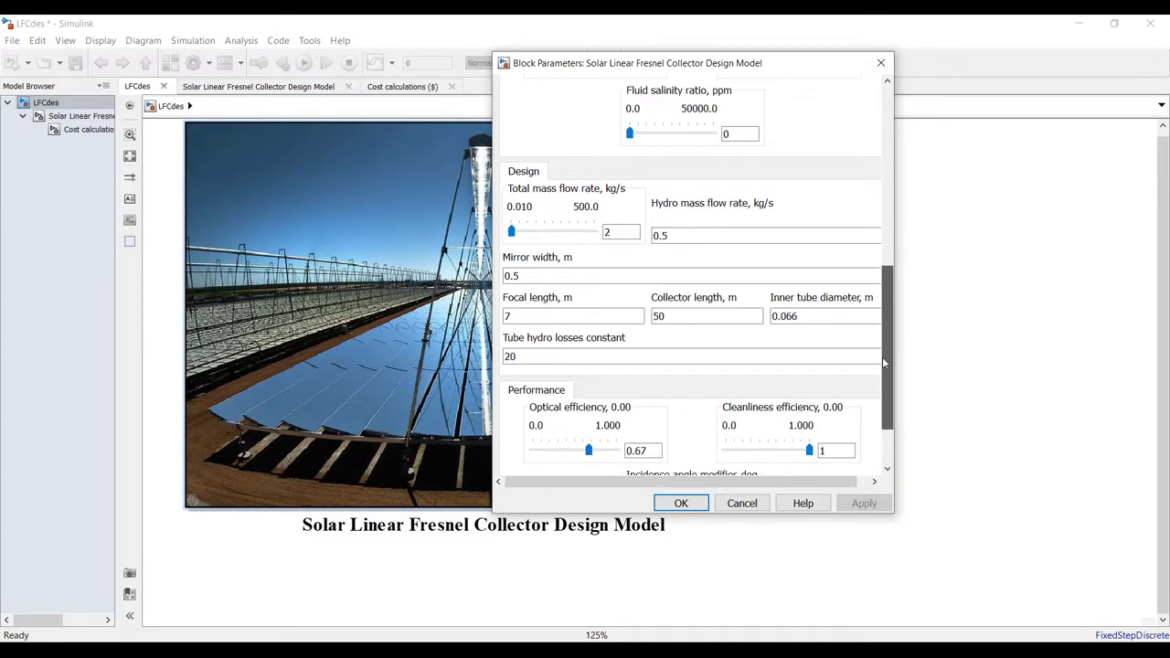
double_click(628, 230)
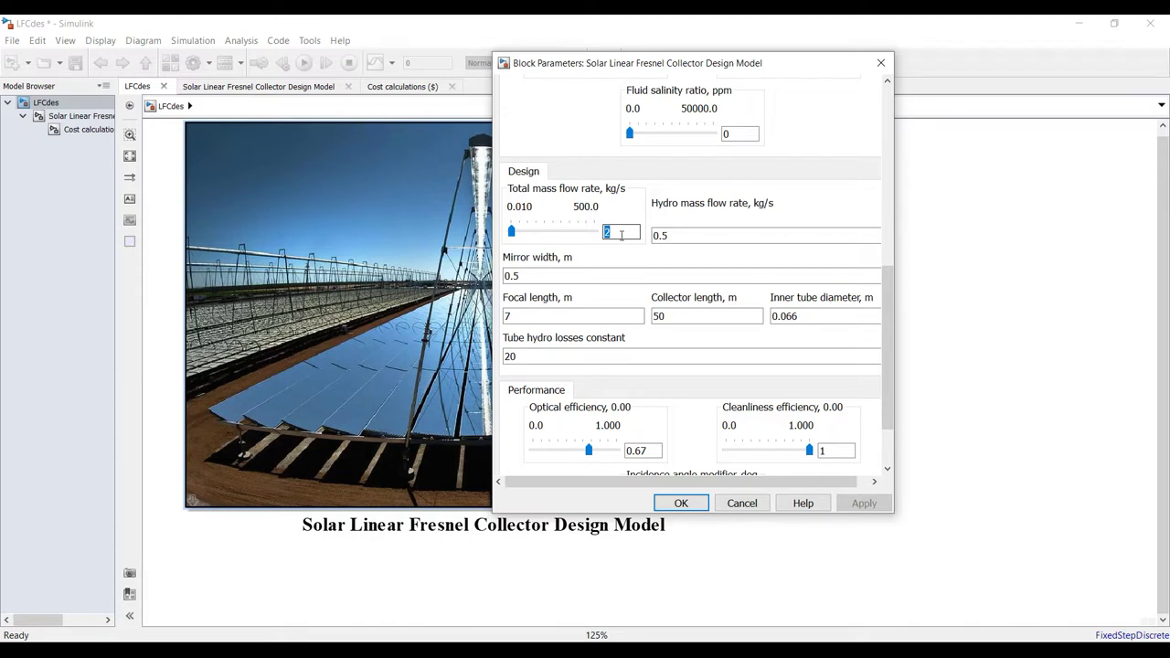
type("5")
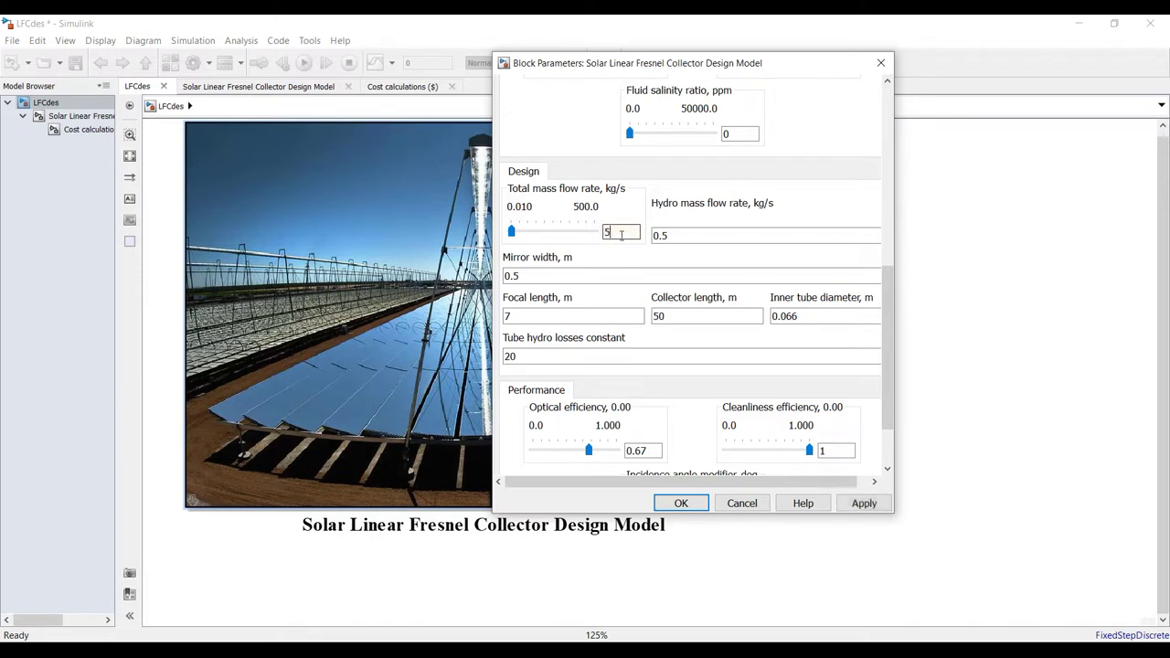
left_click(857, 504)
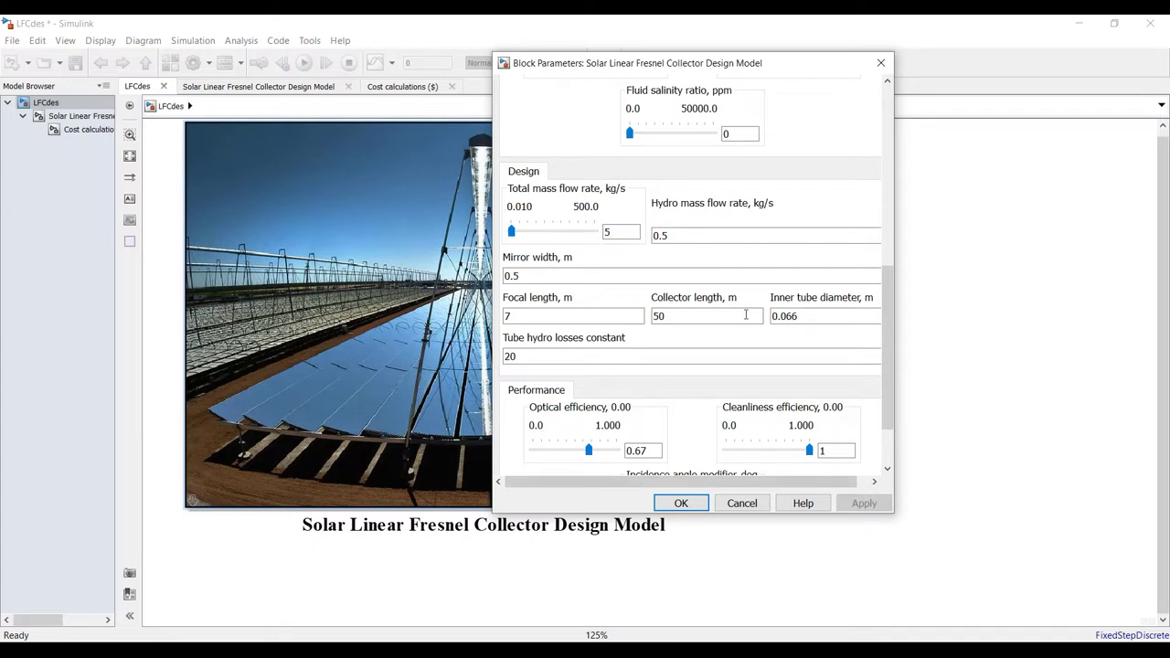
Review the hydro mass flow rate, 0.5 m mirror width and 7 m focal length fields.
double_click(663, 236)
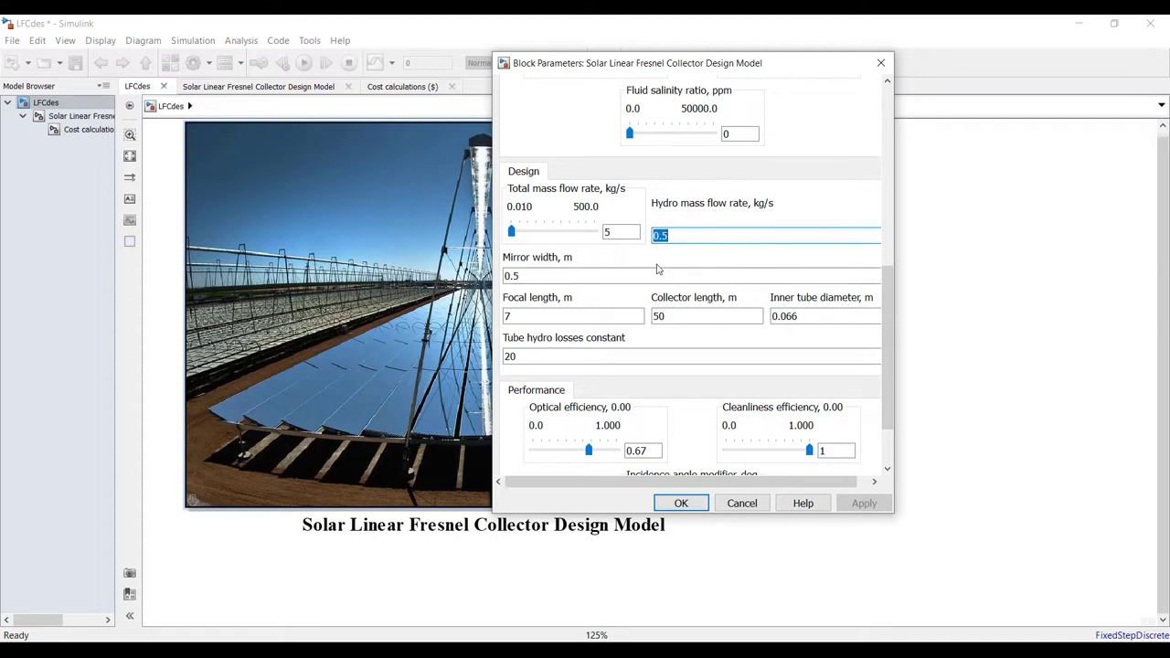
key("Tab")
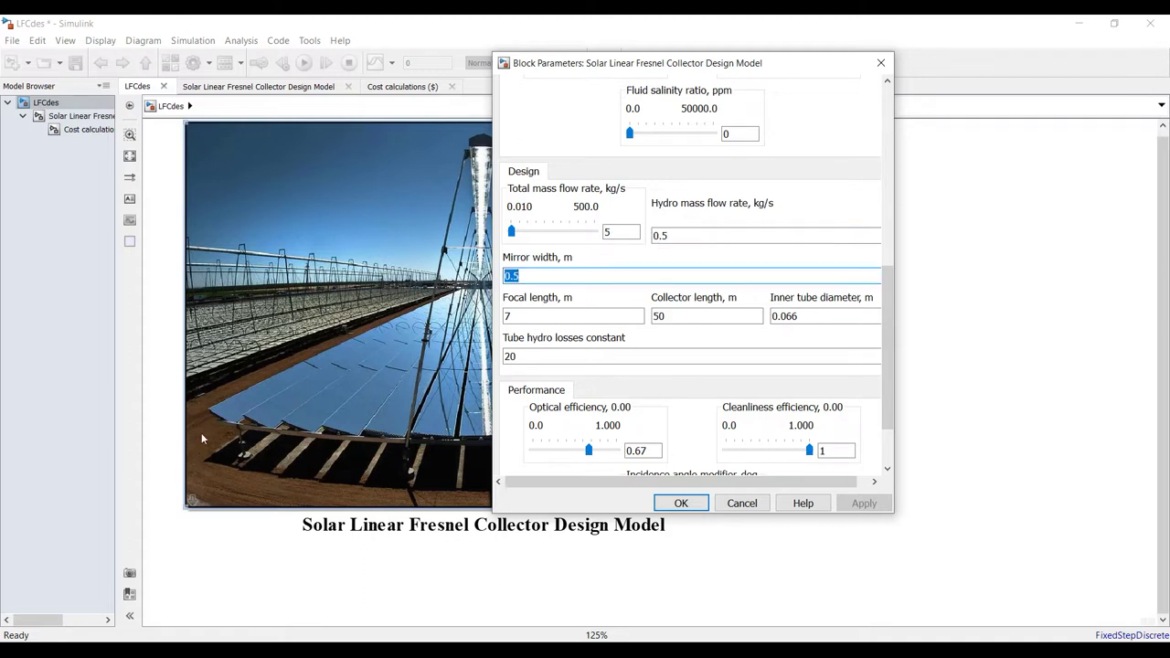
left_click(521, 275)
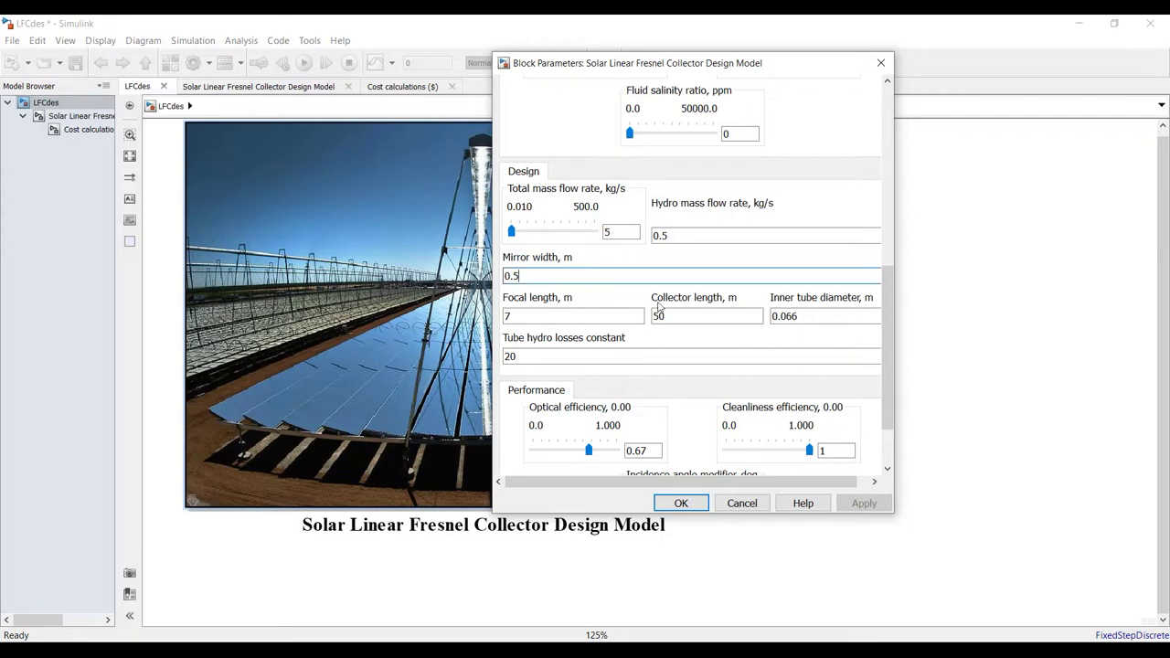
key("Tab")
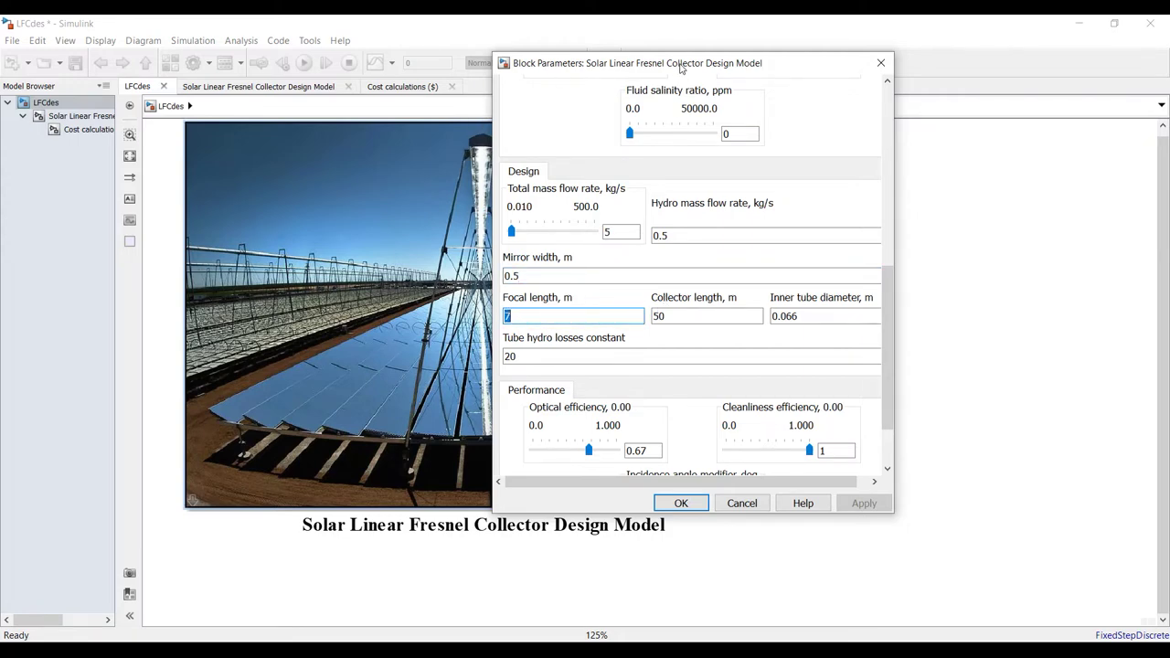
left_click_drag(682, 64, 913, 64)
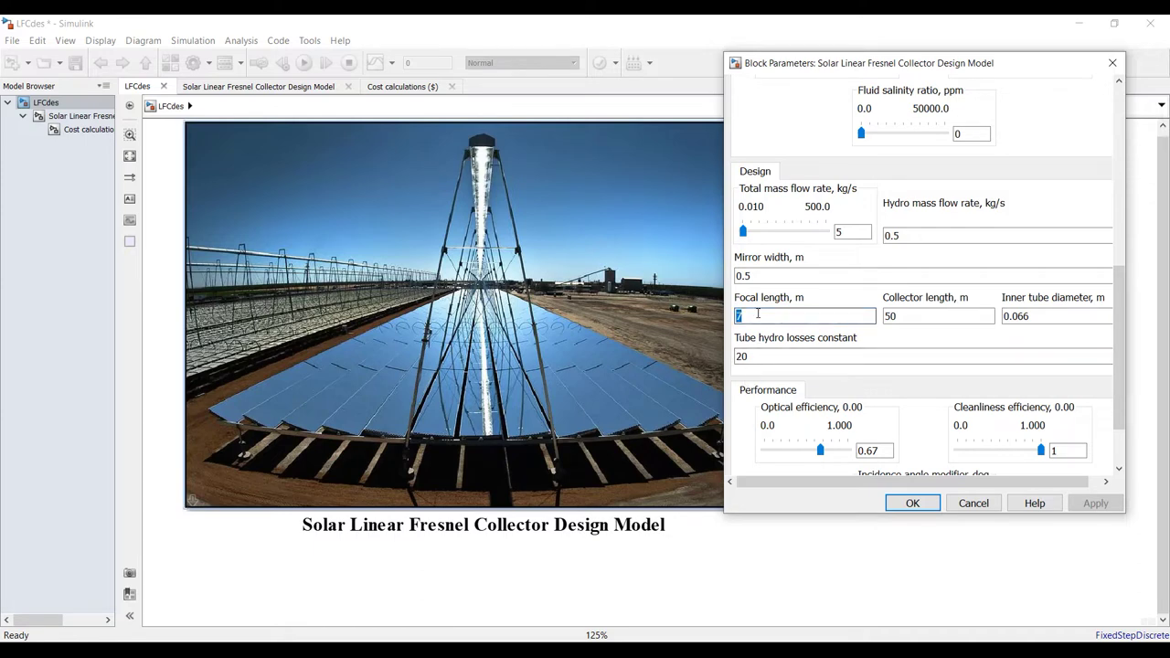
Set focal length to 5 m and collector length to 20 m, keeping optical efficiency 0.67, and confirm.
type("5")
key("Tab")
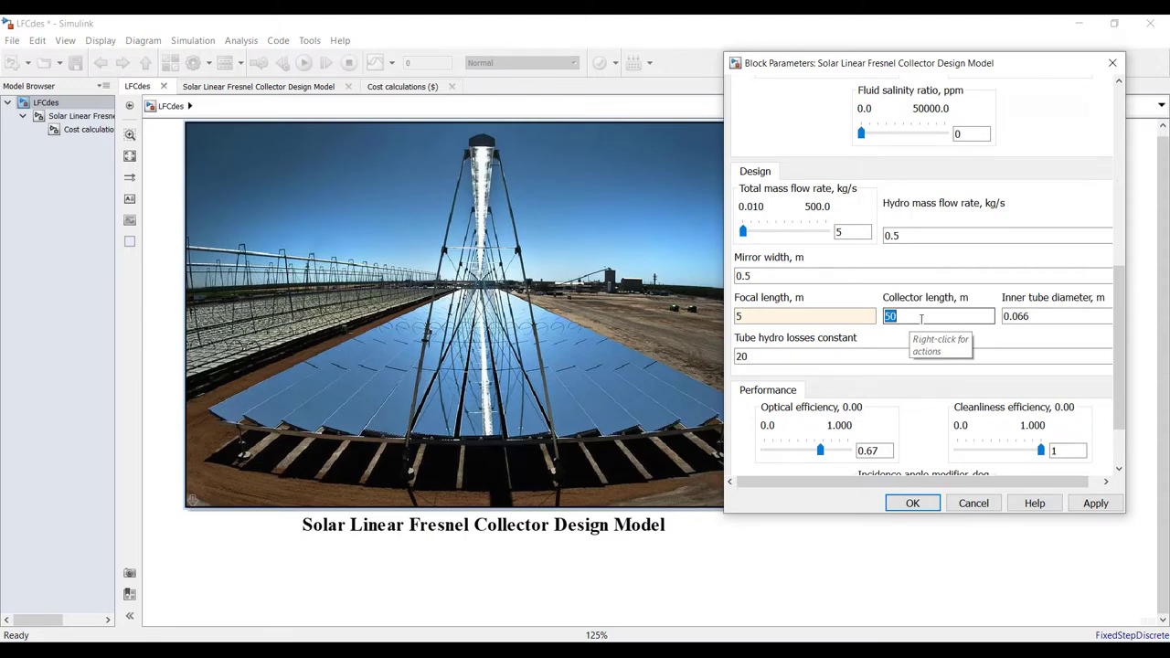
type("2")
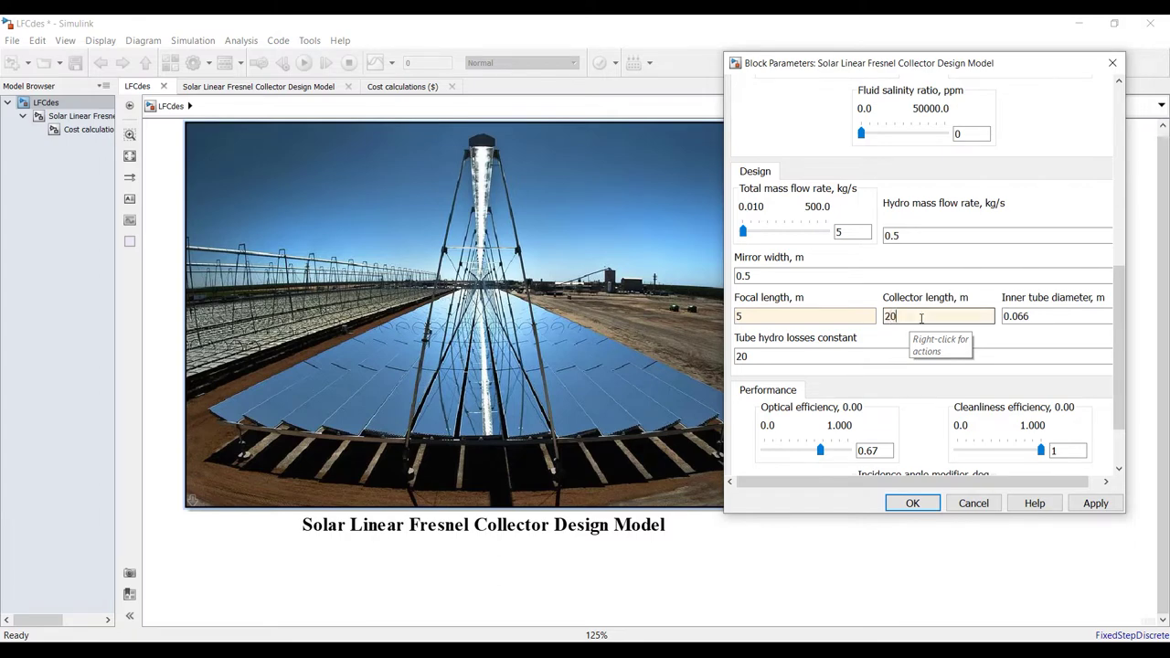
key("Tab")
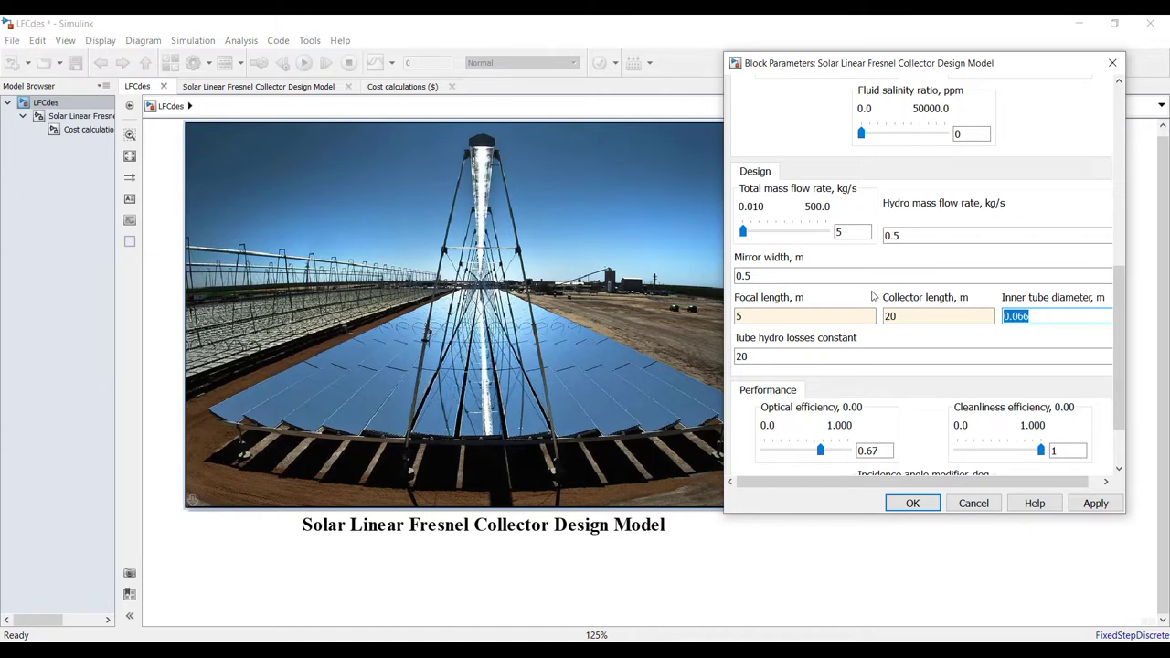
key("Tab")
scroll(1118, 341, "down", 2)
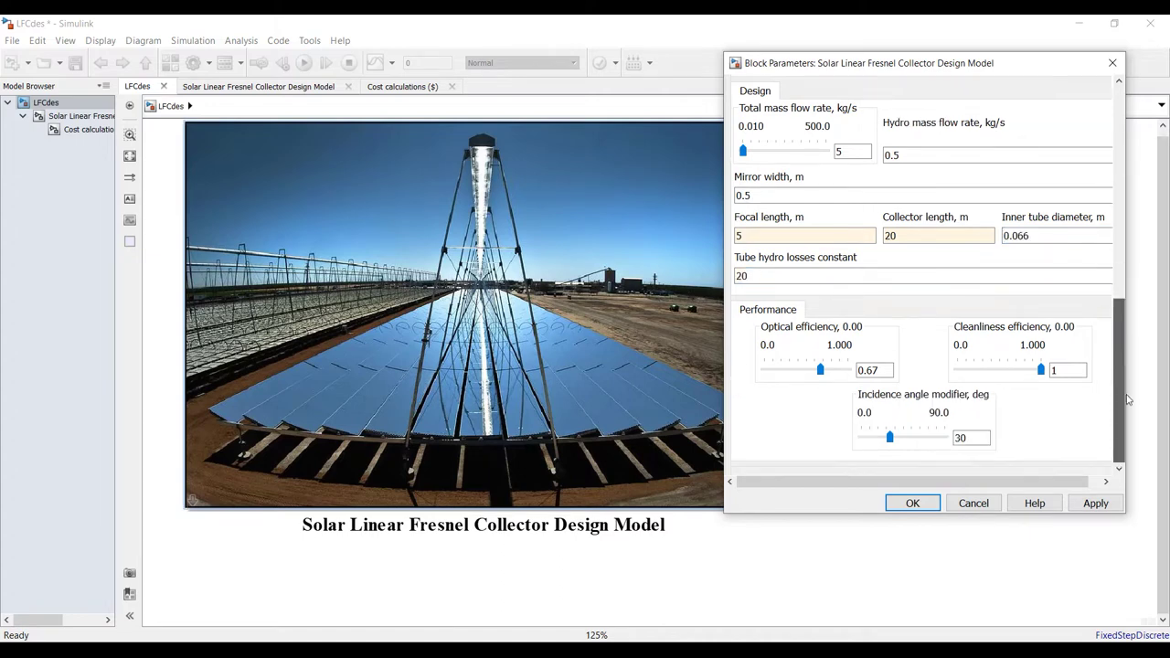
double_click(885, 372)
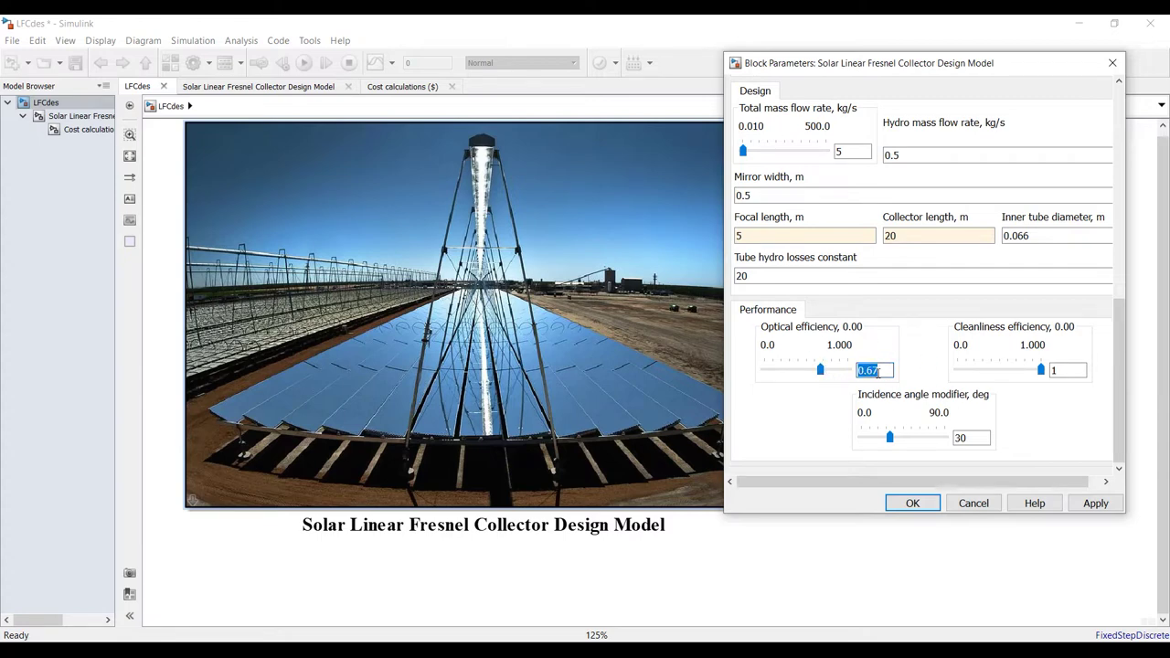
left_click(932, 509)
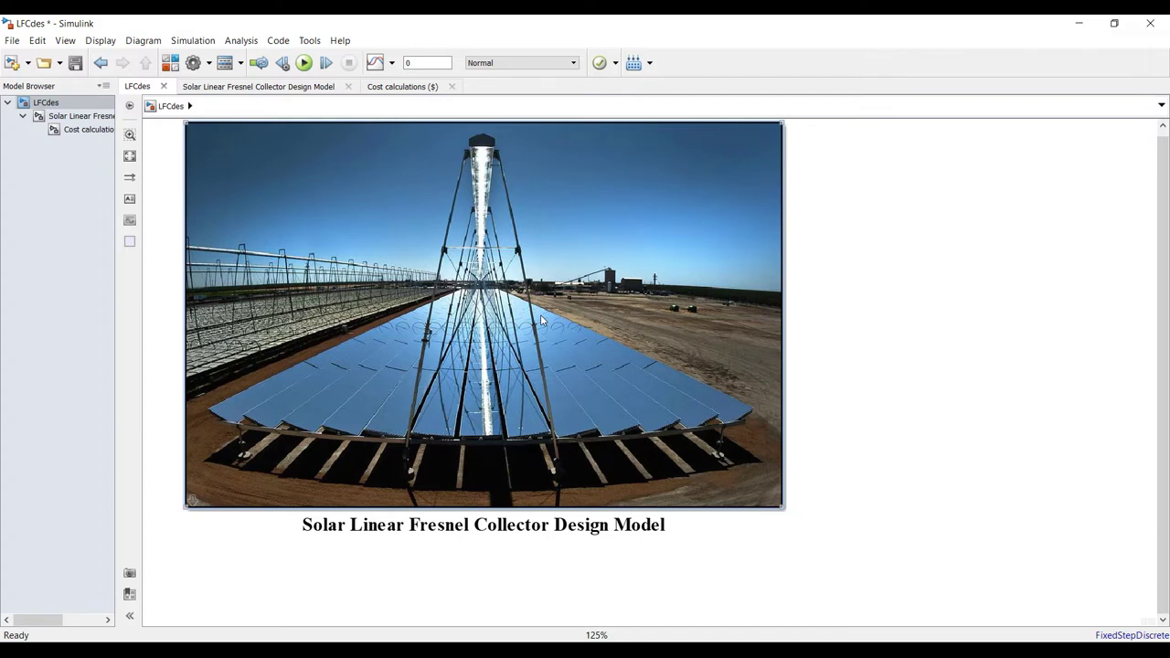
In the block's Mask Editor, give the Optical efficiency slider Minimum 0.6 and Maximum 0.7.
key("ctrl+m")
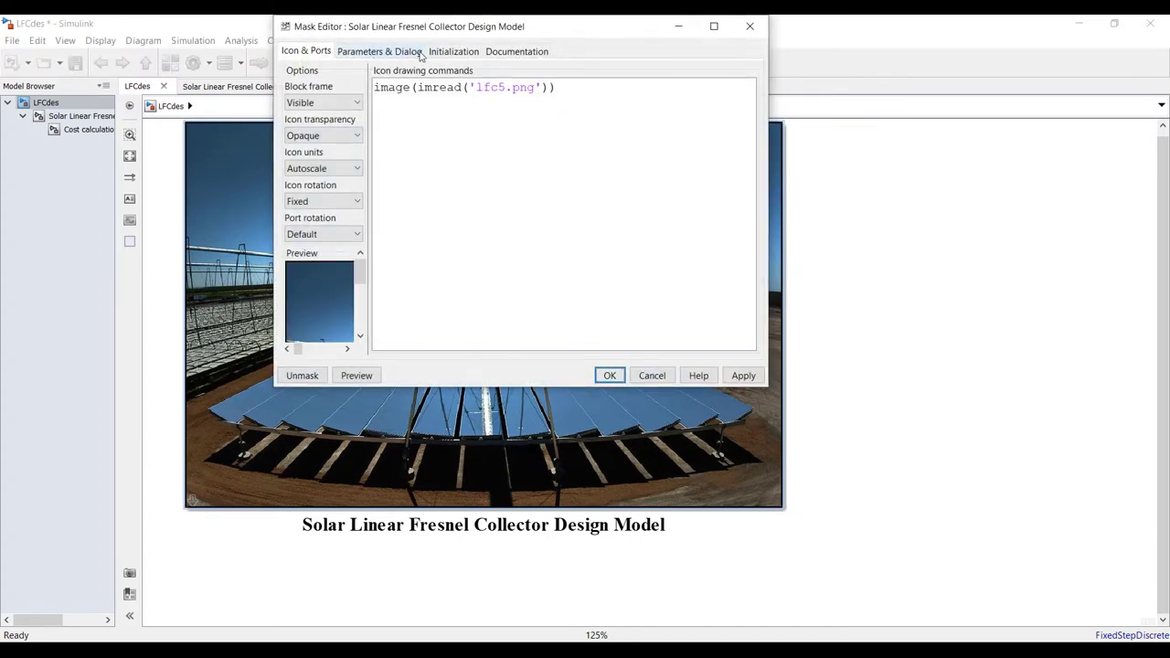
left_click(414, 52)
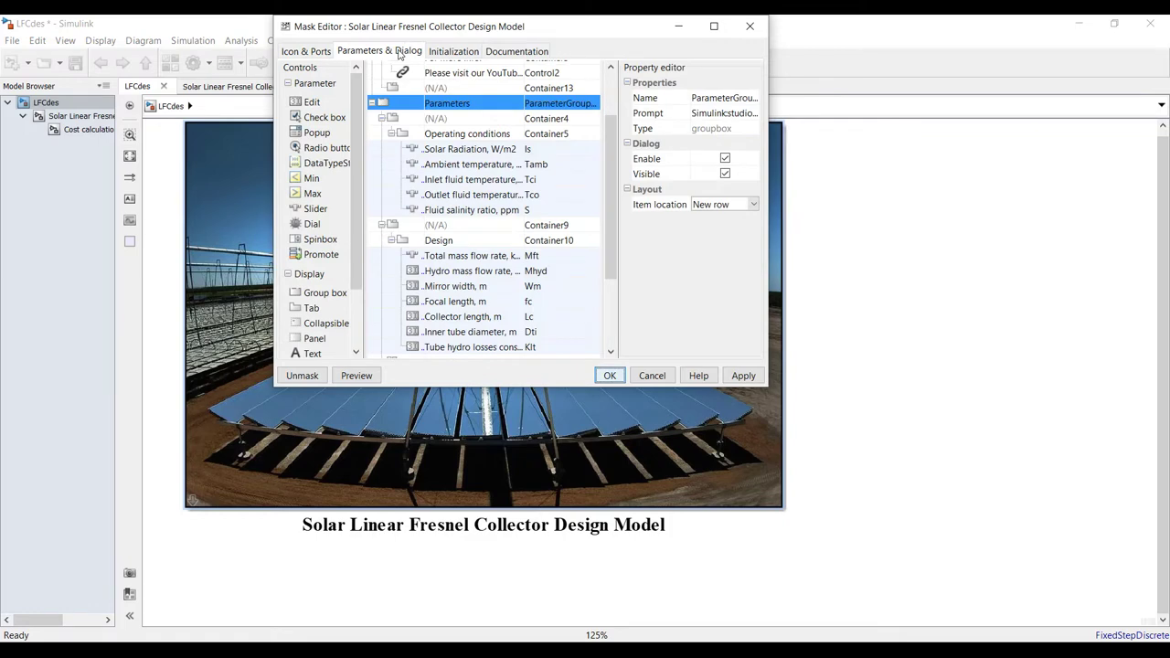
left_click(714, 26)
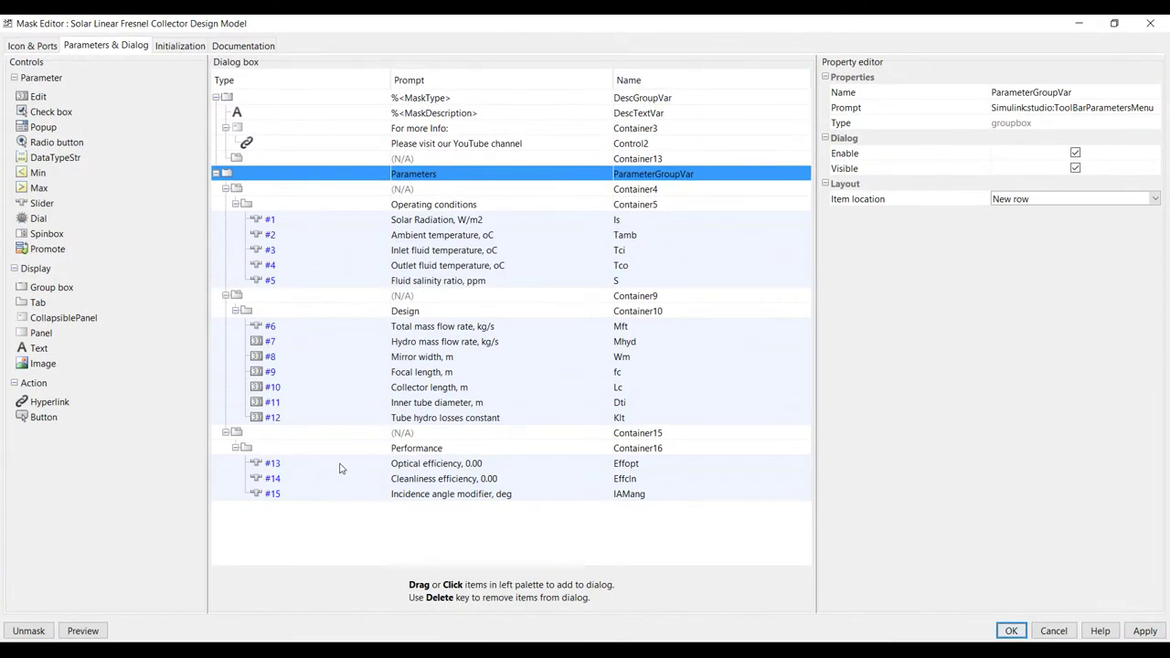
left_click(439, 464)
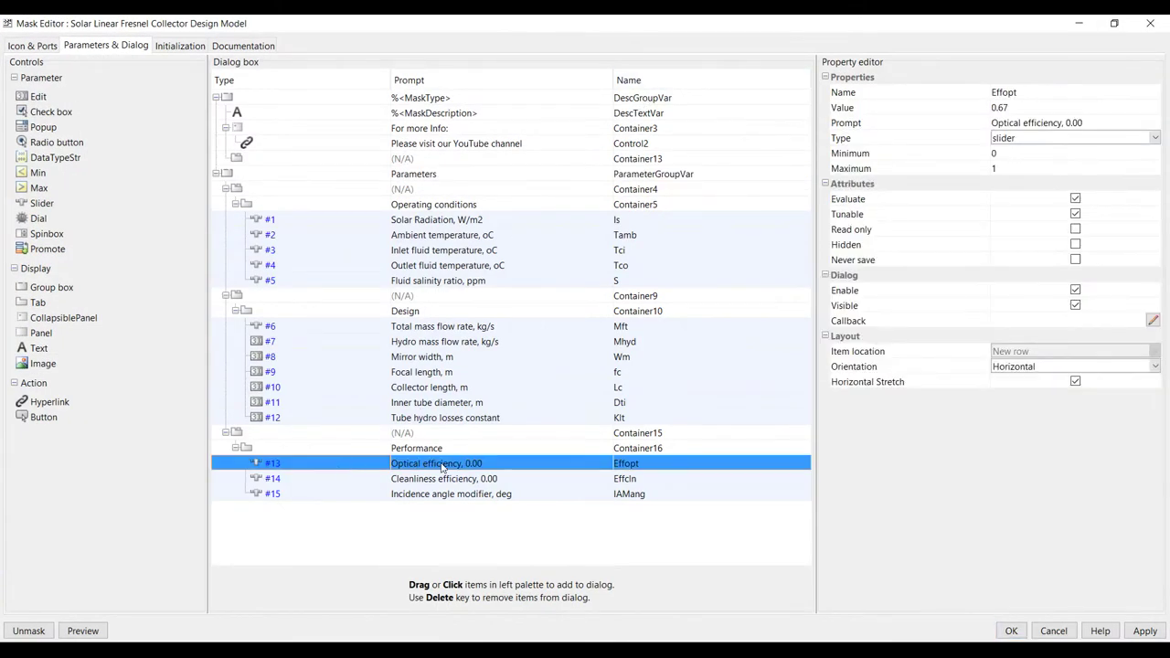
left_click(1009, 152)
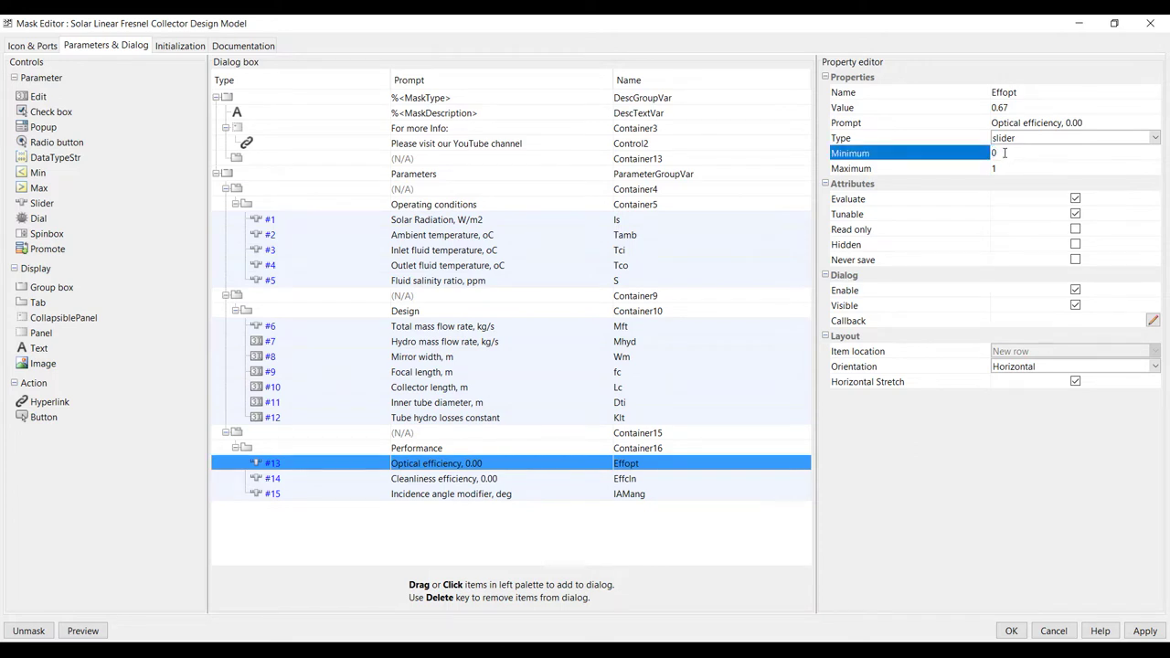
left_click_drag(999, 152, 991, 156)
type(".6")
left_click(1008, 167)
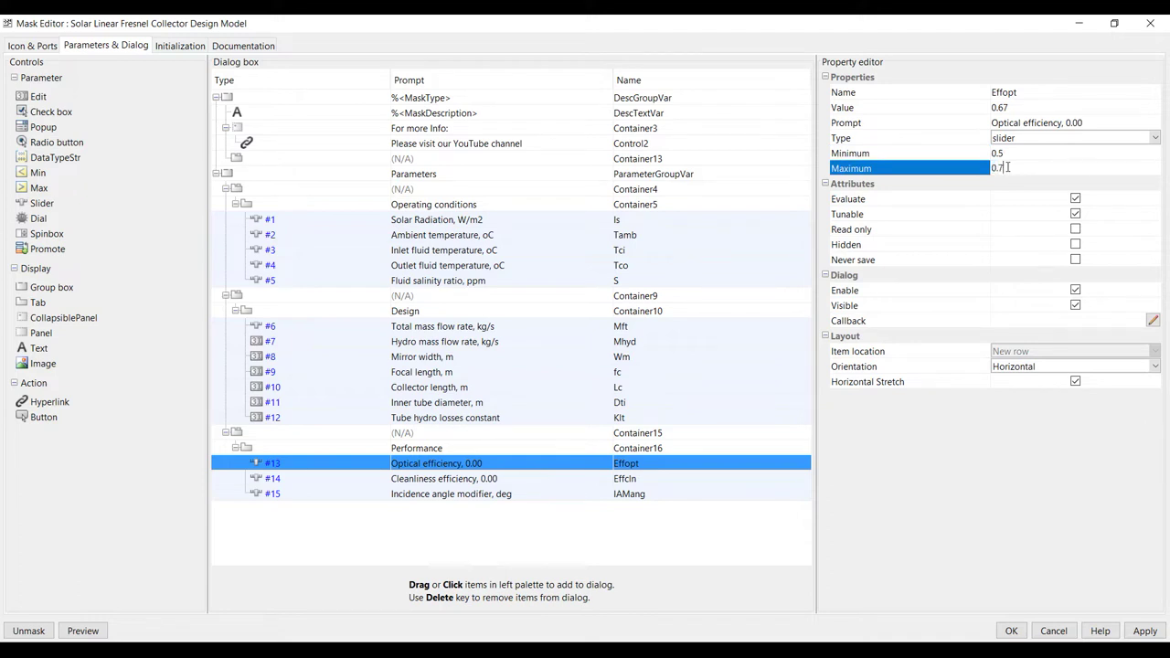
left_click(1000, 152)
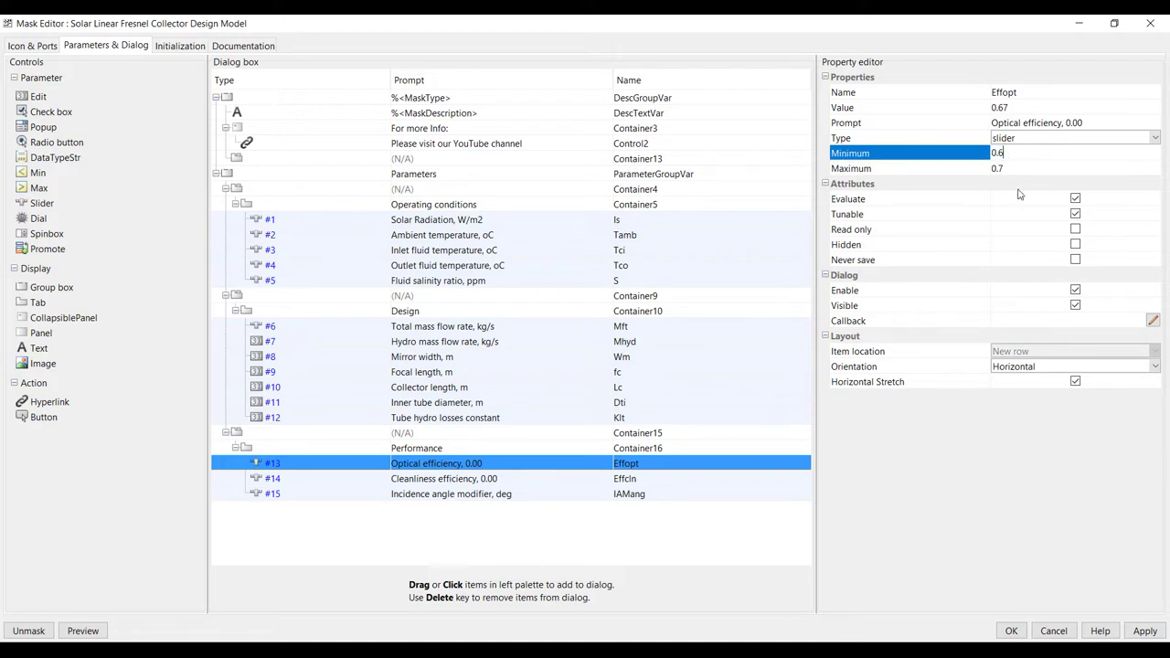
type("0.6")
left_click(1141, 639)
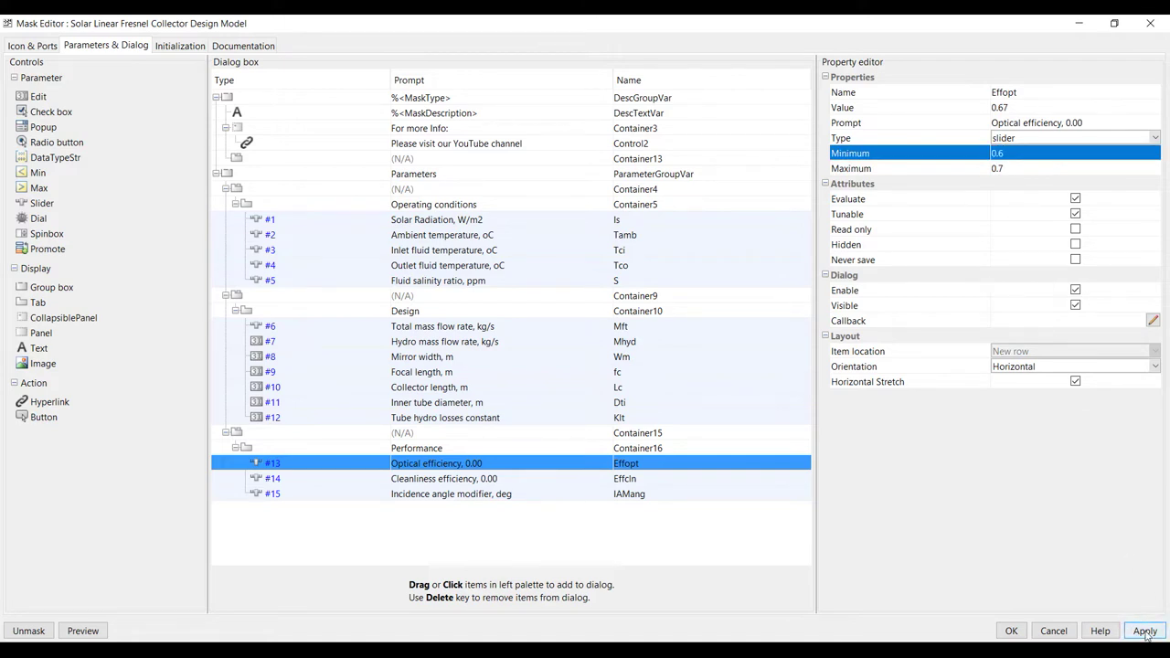
Save the mask and check optical efficiency 0.67, cleanliness 1 and incidence angle 30° in the block.
left_click(1011, 631)
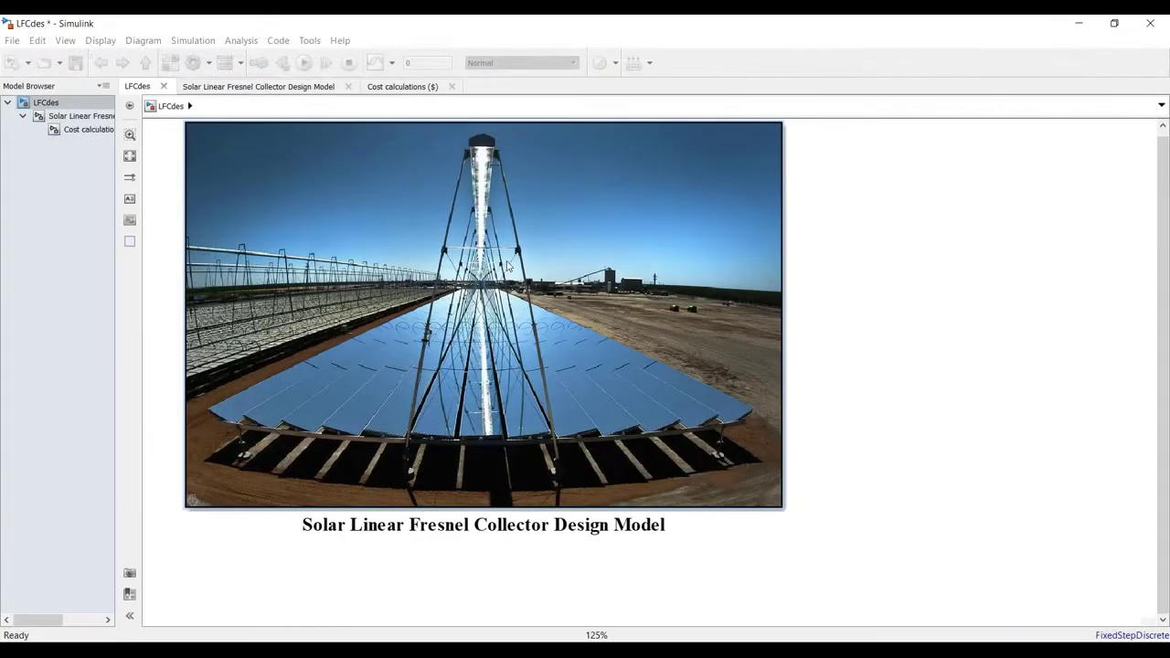
double_click(420, 253)
left_click_drag(257, 195, 884, 45)
left_click_drag(1025, 189, 1015, 415)
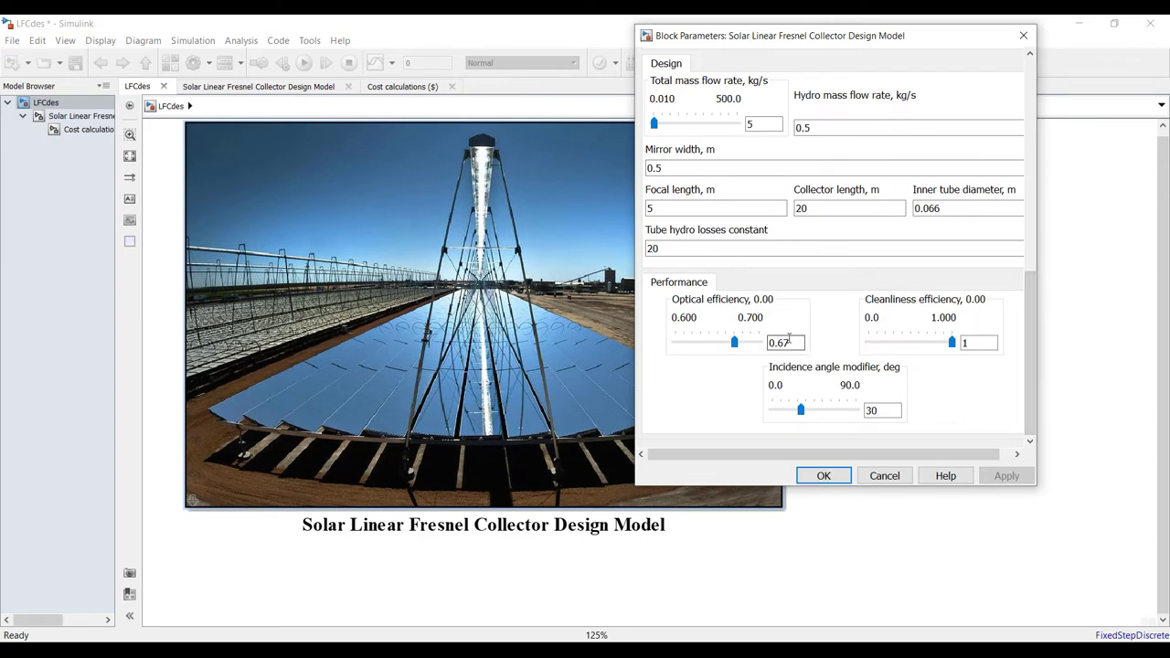
double_click(793, 342)
double_click(873, 411)
double_click(966, 342)
double_click(897, 411)
Close the block parameters, save the LFCdes model and run the simulation.
left_click(825, 476)
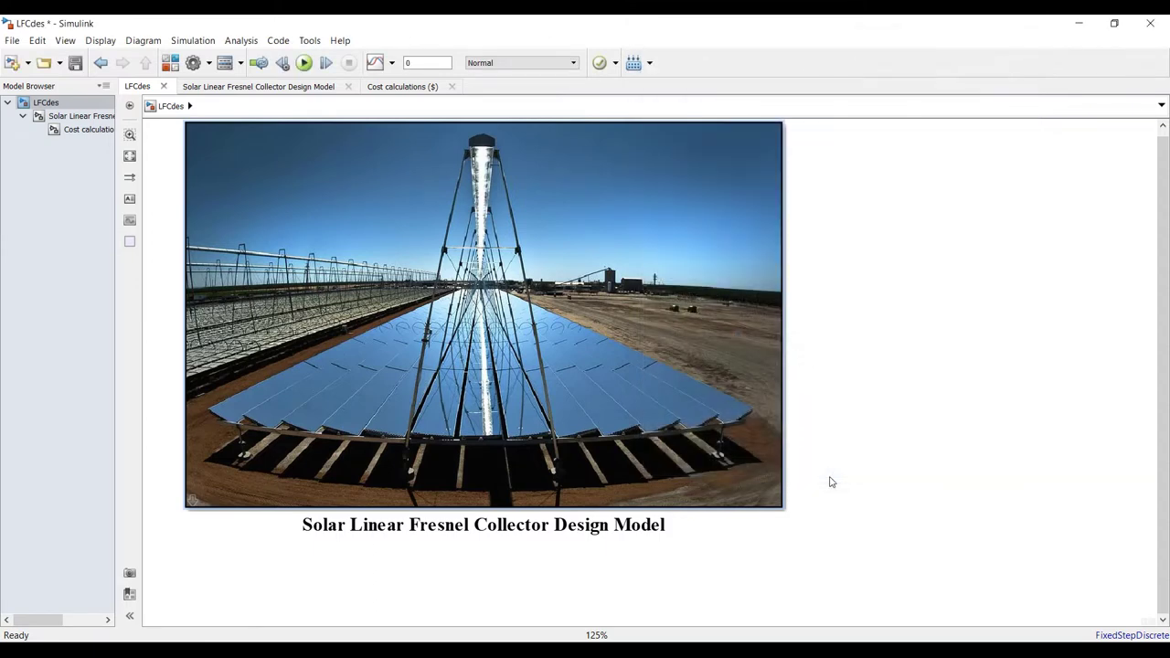
left_click(75, 120)
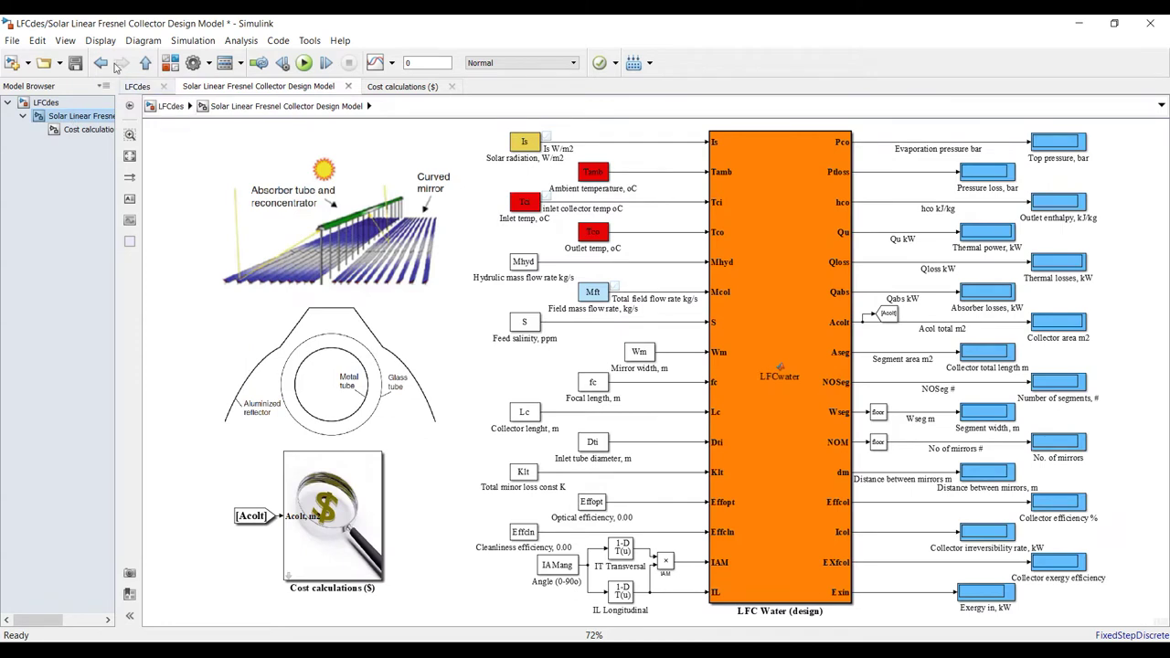
left_click(73, 67)
left_click(303, 63)
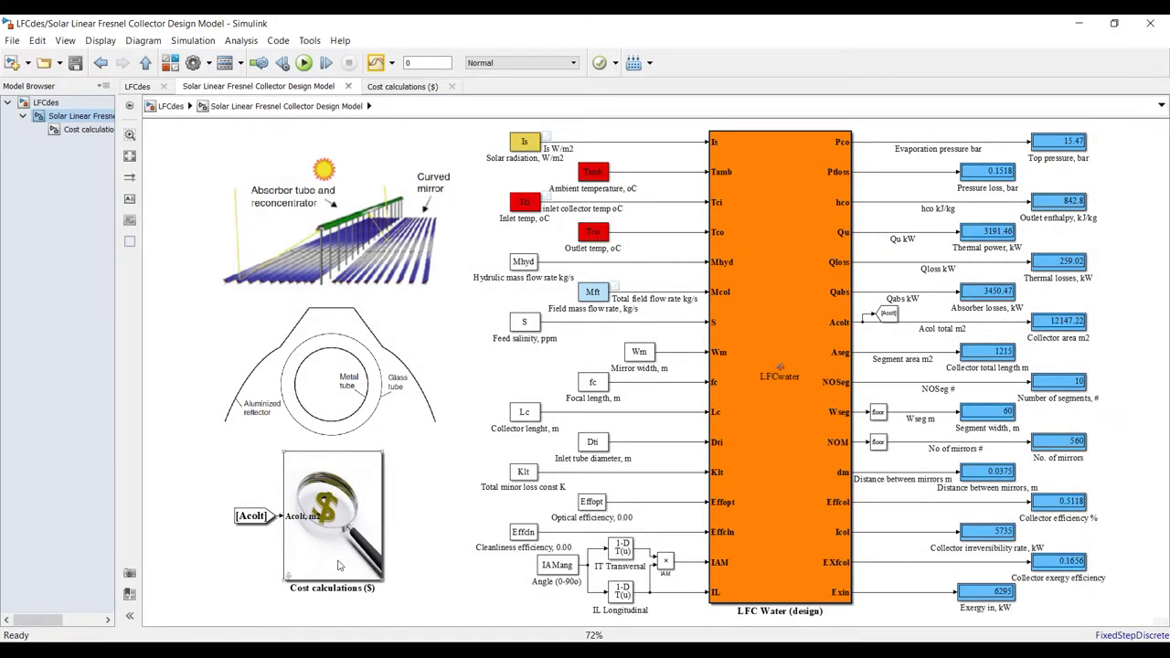
left_click(89, 131)
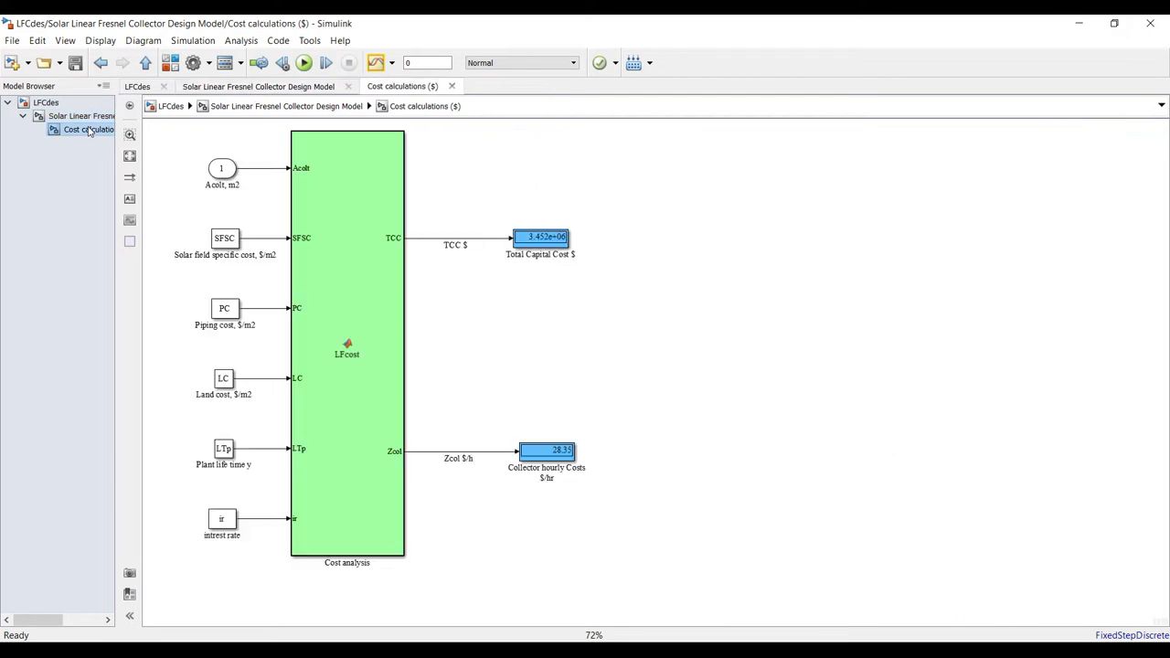
Box-select the TCC and Zcol cost signal lines and stream them to the Data Inspector.
scroll(583, 293, "up", 3)
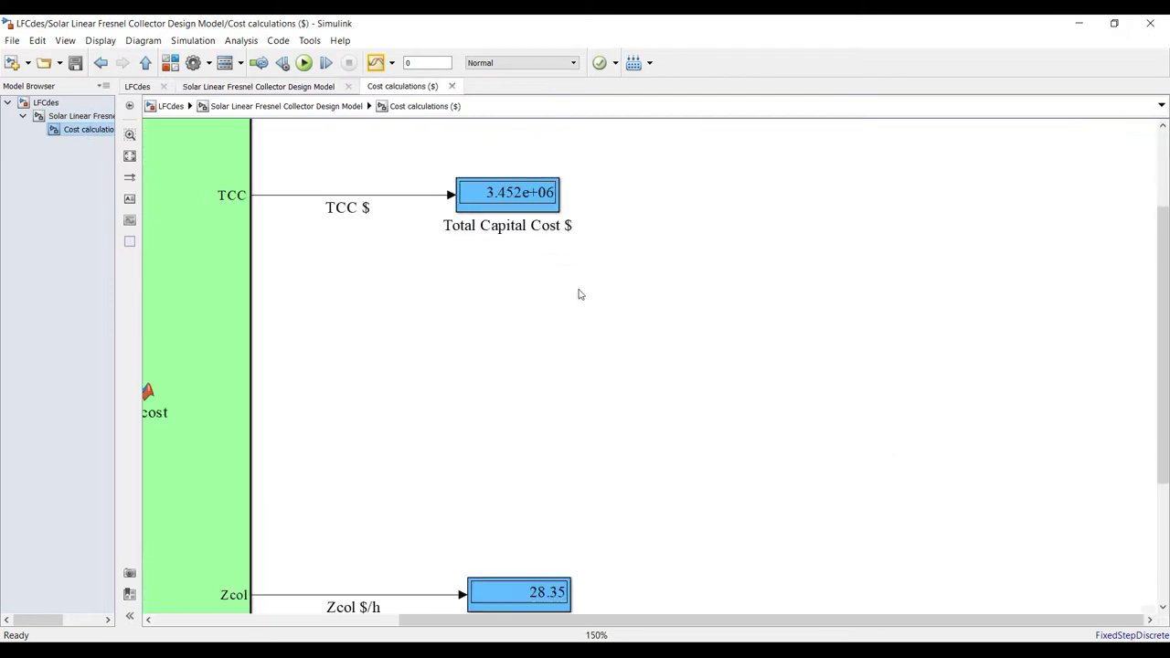
scroll(390, 218, "down", 4)
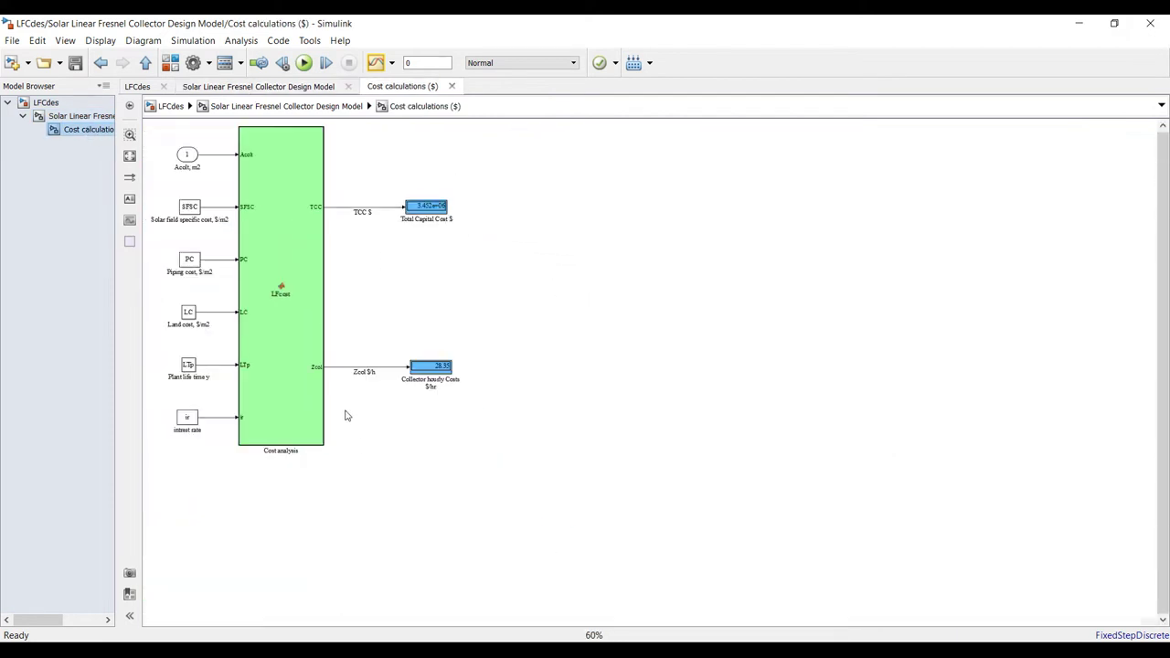
scroll(346, 407, "up", 5)
left_click(658, 362)
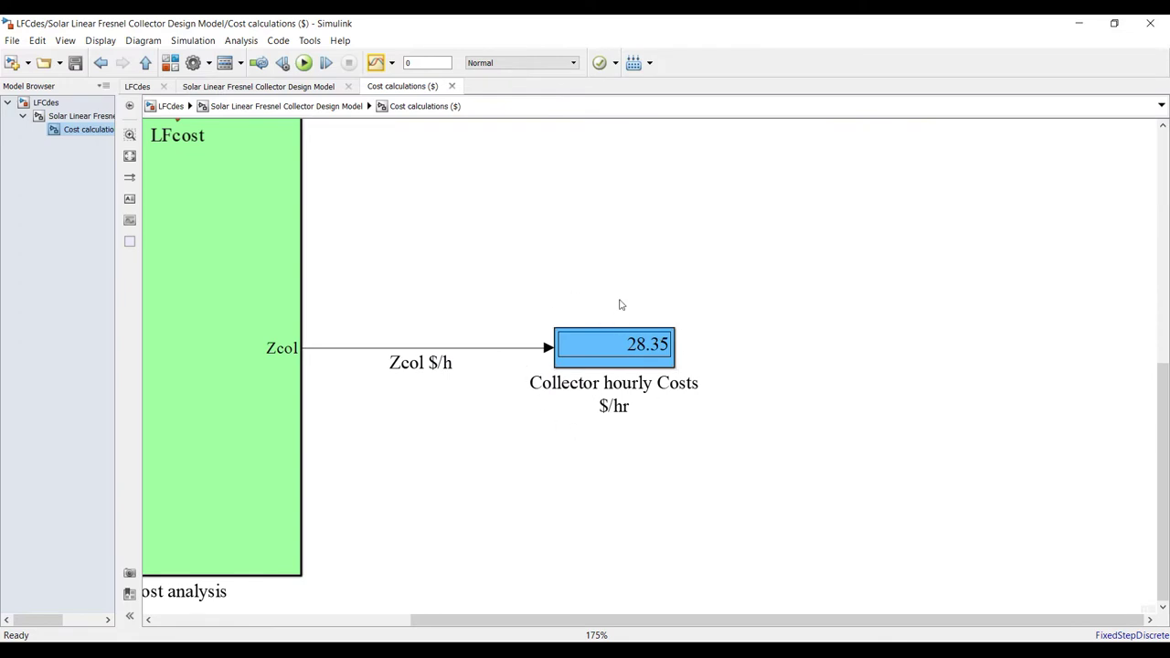
scroll(355, 367, "down", 5)
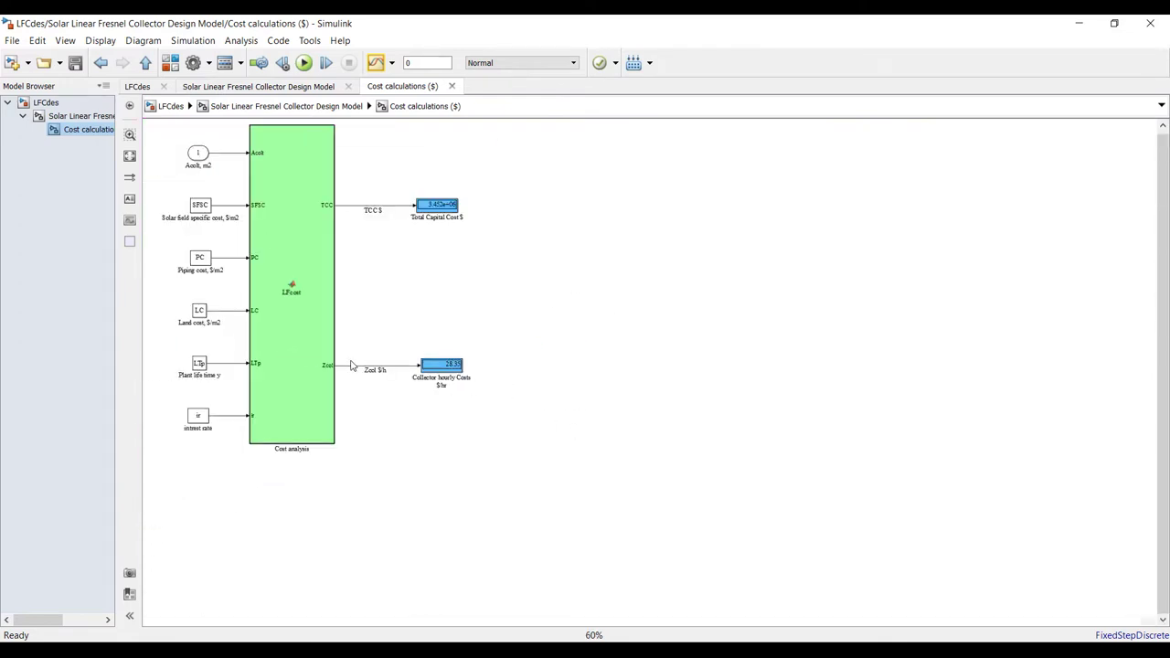
scroll(351, 366, "up", 1)
left_click_drag(354, 139, 372, 412)
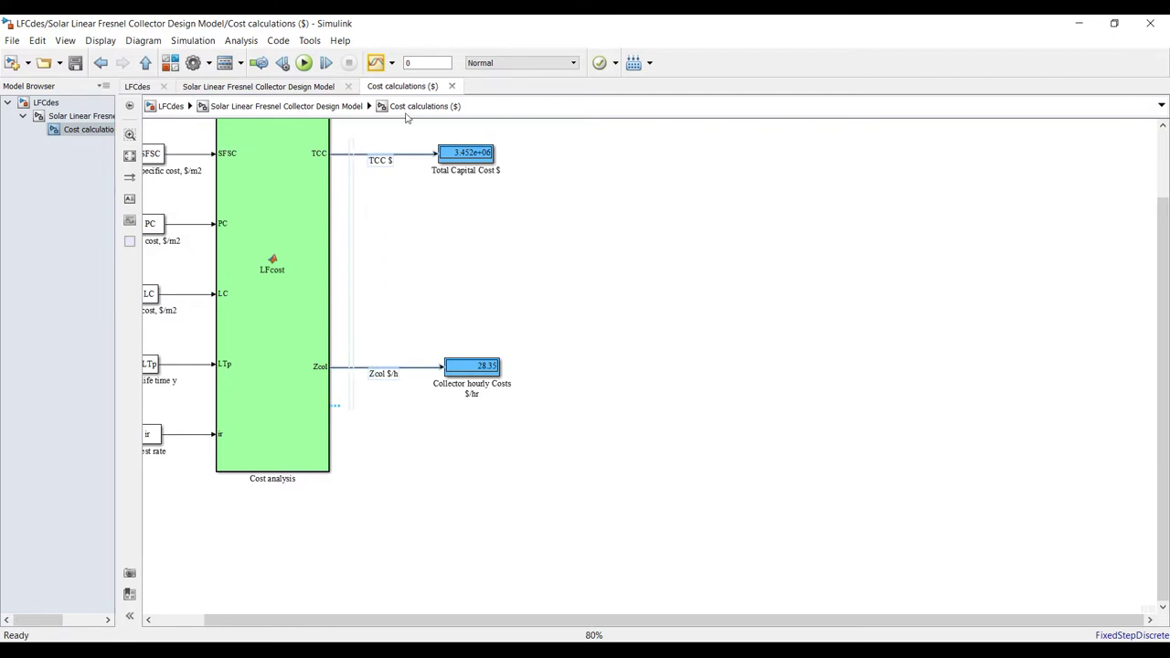
left_click(391, 64)
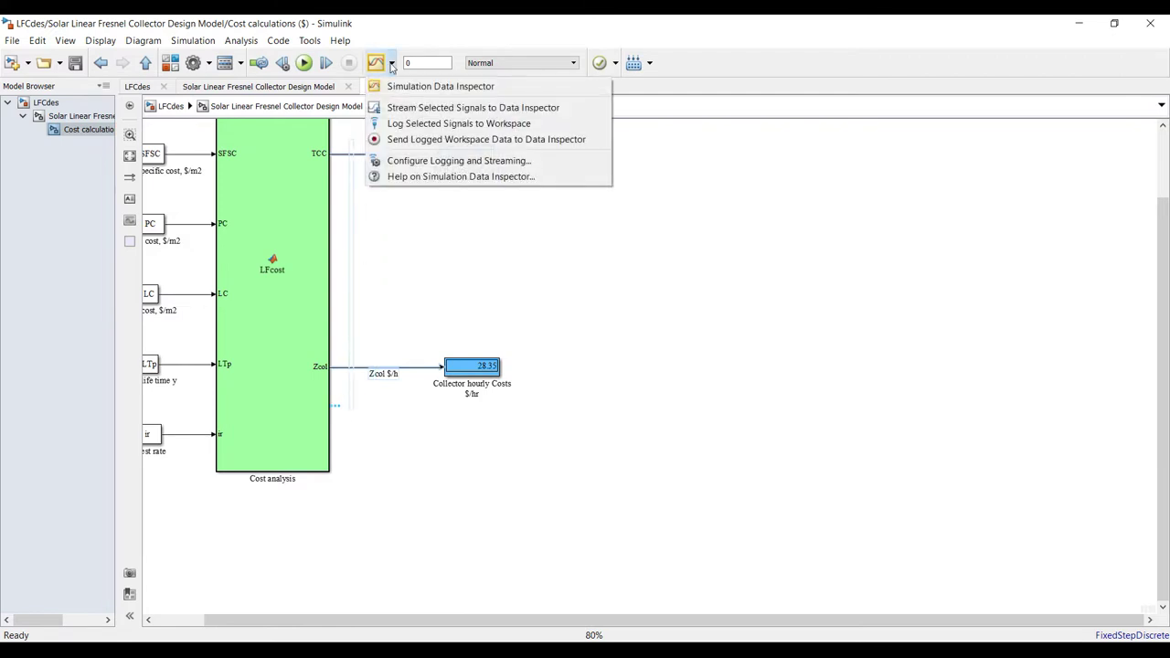
left_click(414, 111)
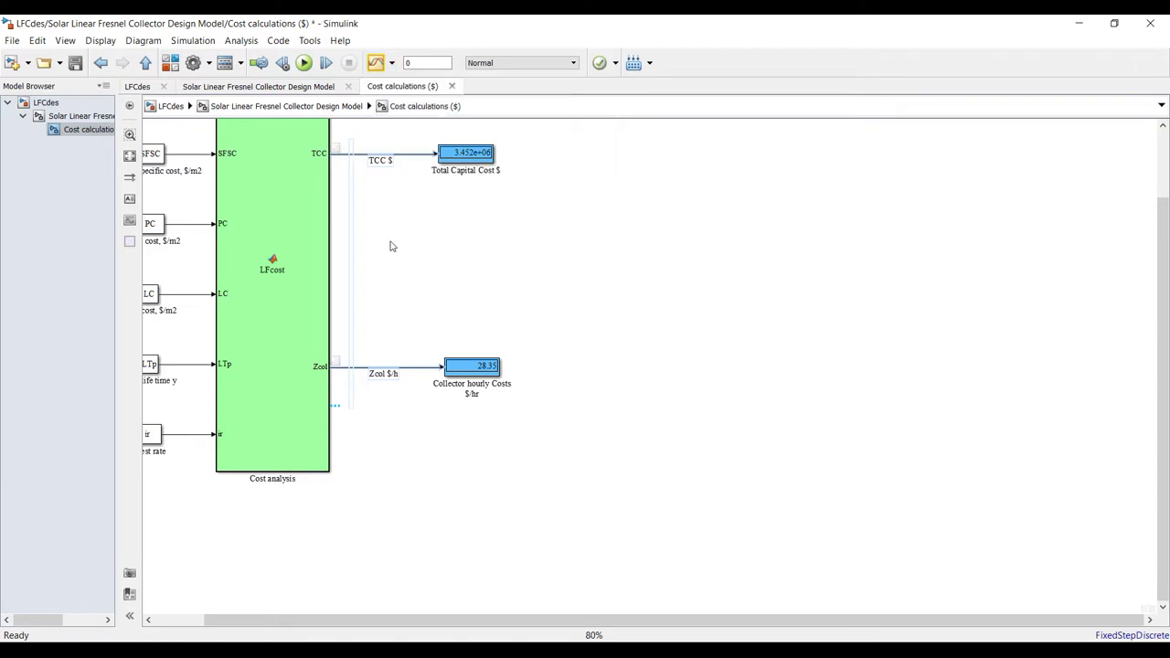
Zoom in on the main diagram's outputs: 3191.46 kW power, 259.02 kW losses, 12147.22 m2 area.
left_click(82, 117)
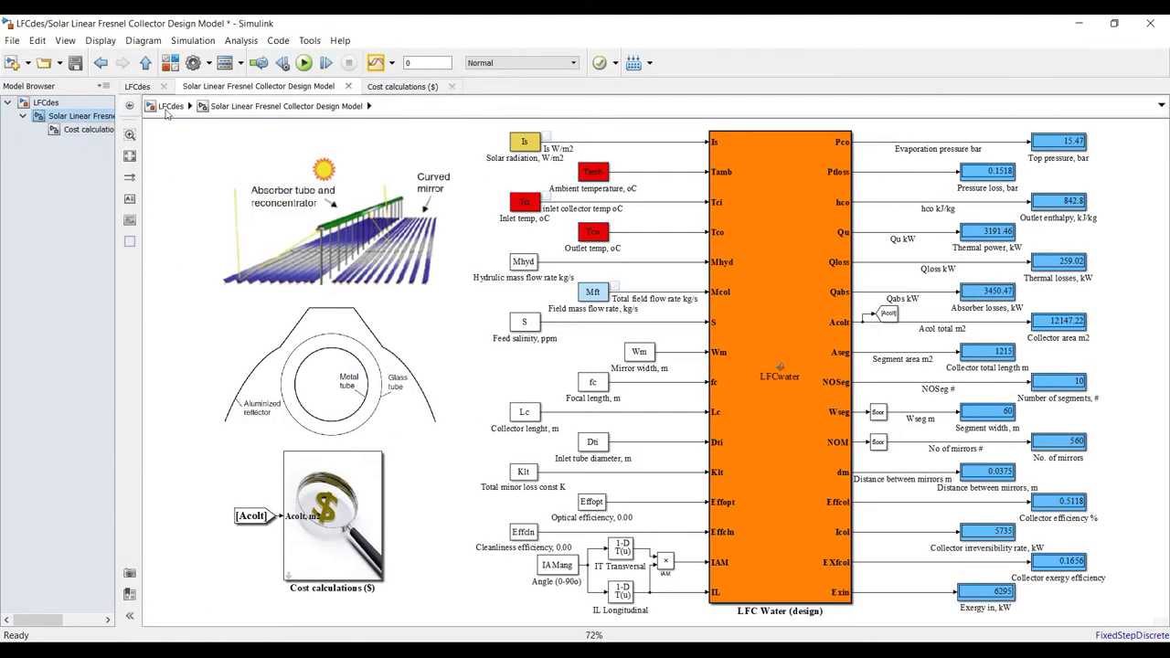
scroll(1138, 143, "up", 3)
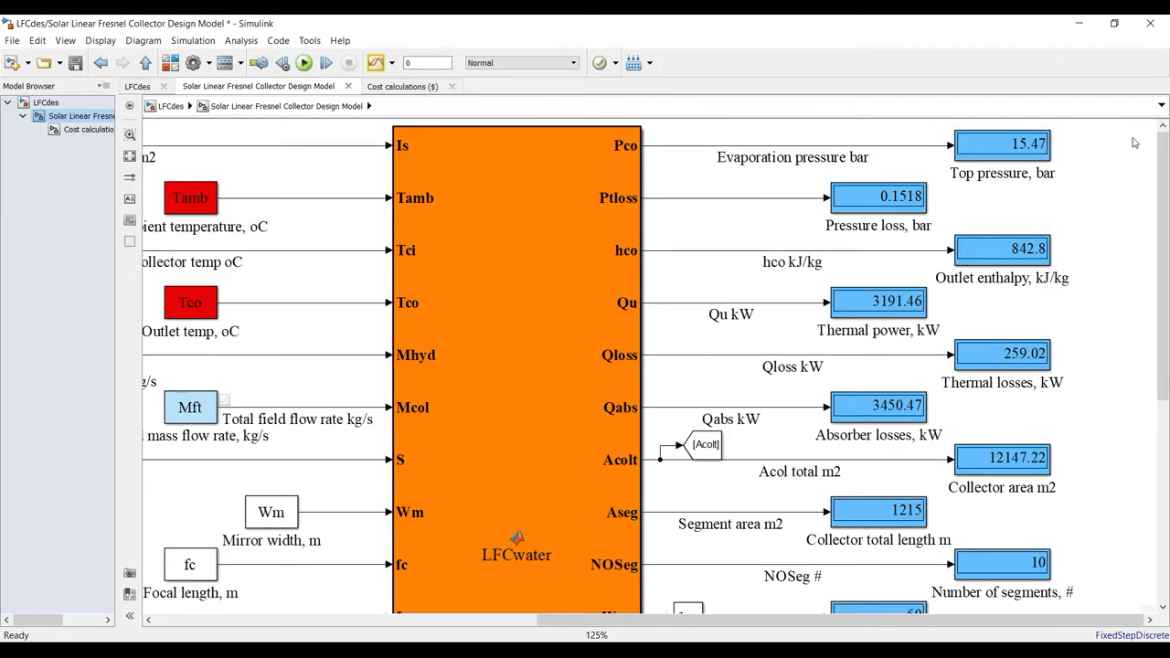
scroll(1134, 144, "up", 2)
scroll(1090, 154, "down", 1)
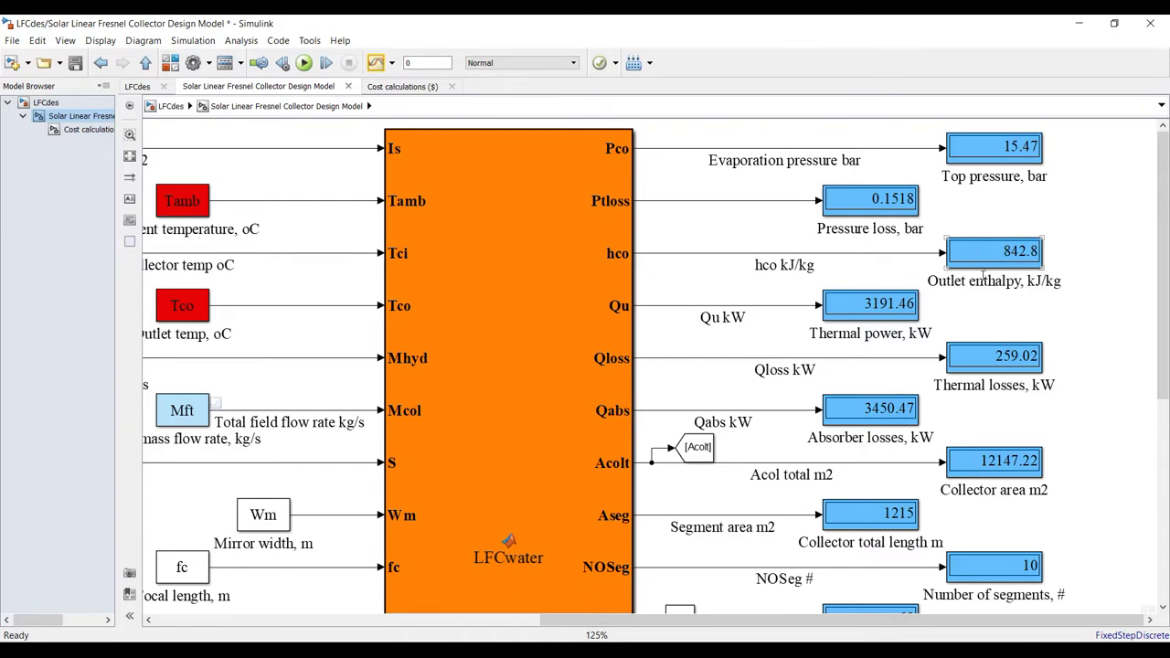
scroll(989, 274, "down", 1)
scroll(1035, 264, "up", 3)
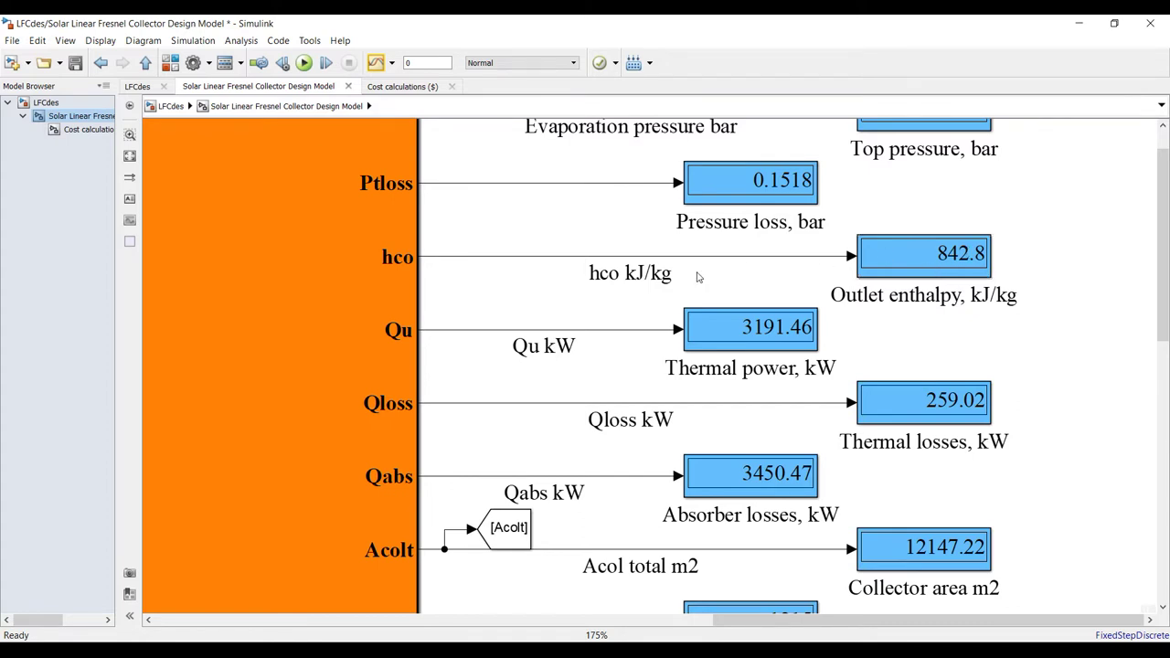
scroll(640, 276, "down", 1)
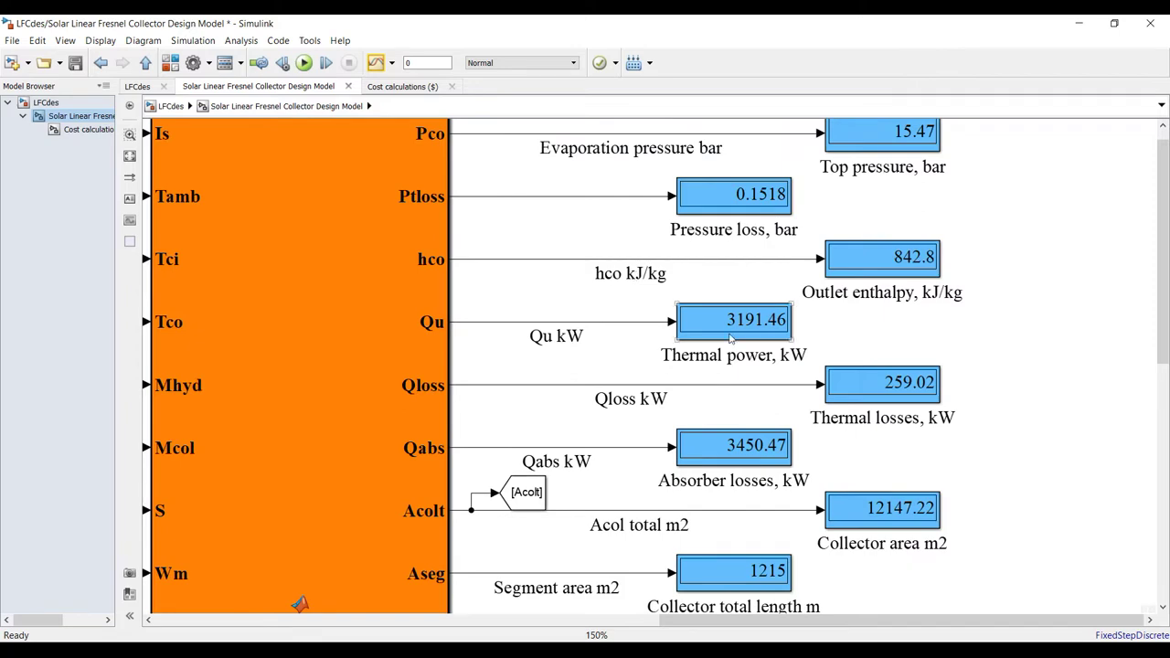
scroll(447, 263, "down", 1)
scroll(721, 366, "up", 2)
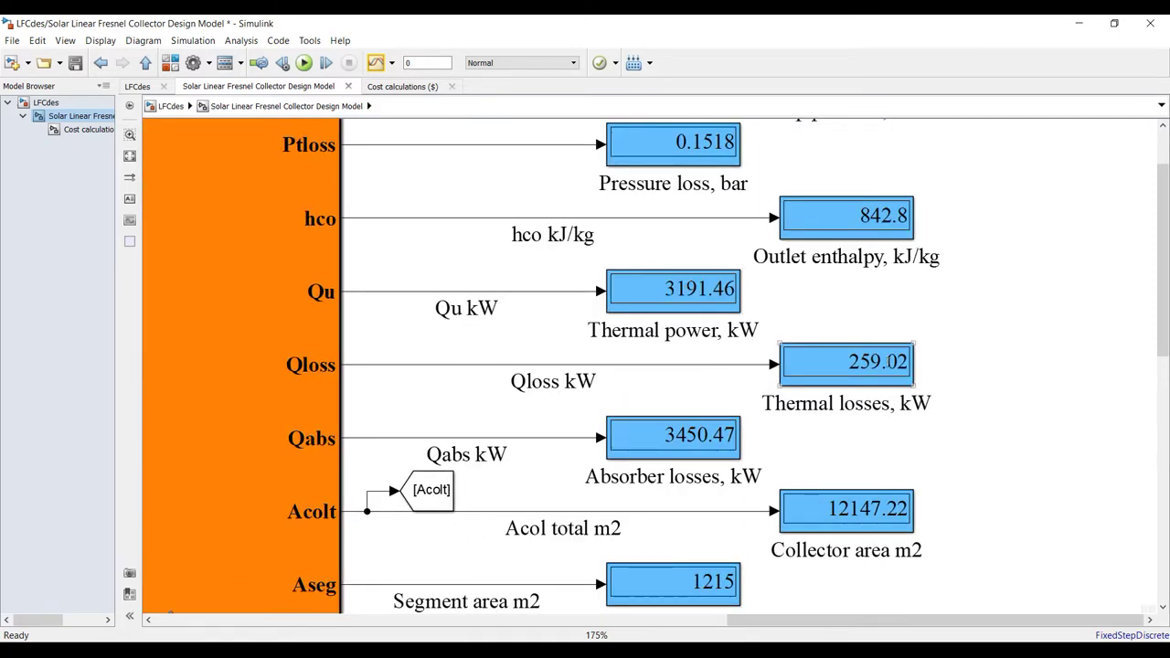
scroll(888, 361, "down", 1)
scroll(640, 384, "down", 2)
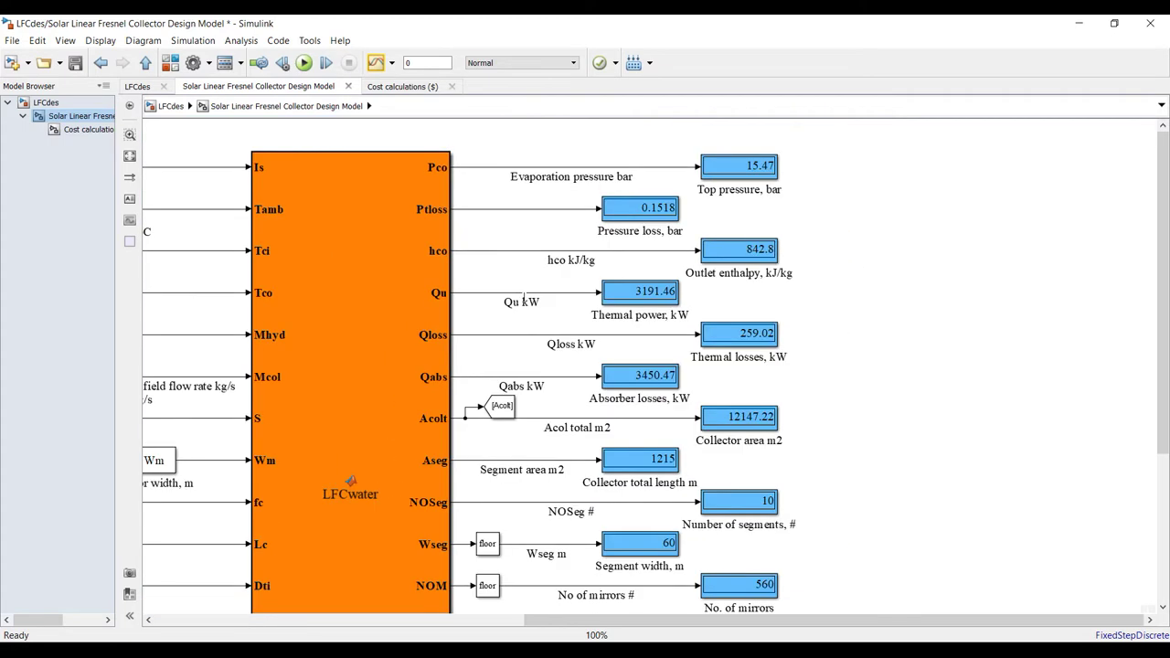
scroll(595, 416, "up", 3)
scroll(592, 416, "up", 2)
scroll(759, 322, "down", 2)
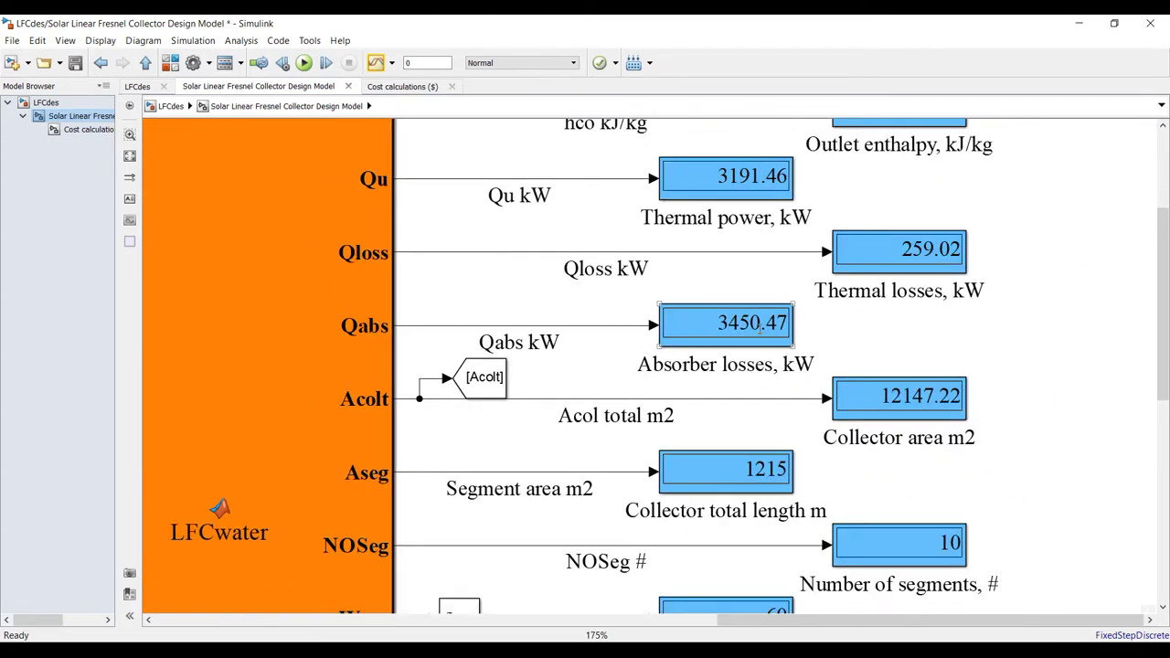
Change the 3450.47 display label from 'Absorber losses' to 'Absorber gain, kW'.
left_click(725, 364)
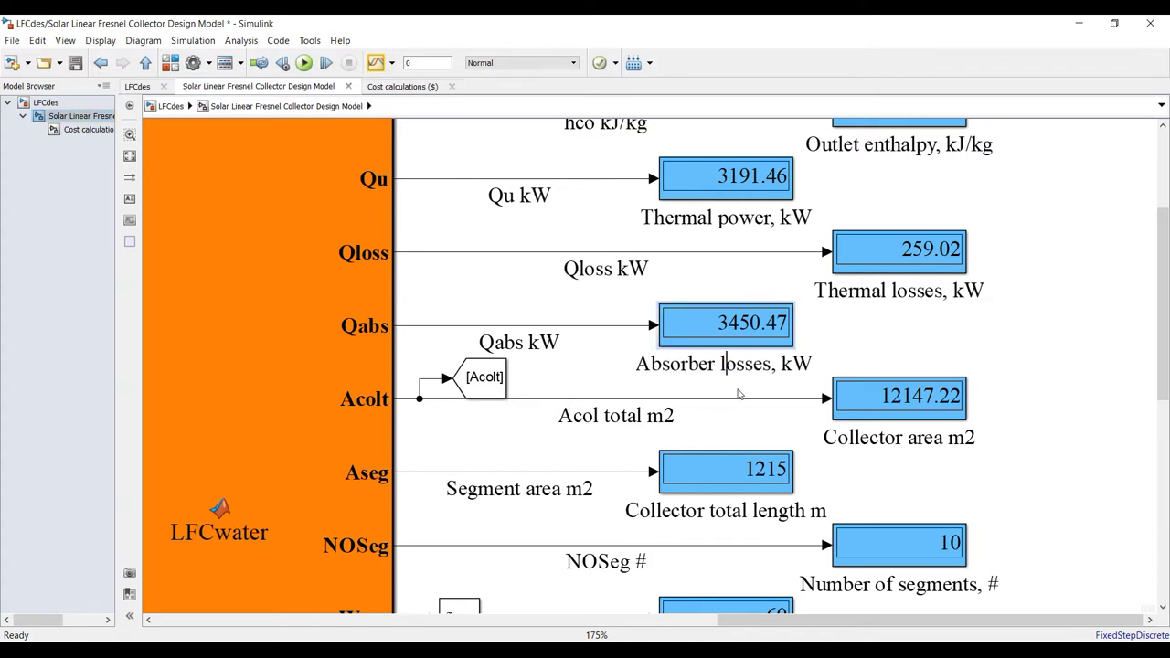
key("shift+Right")
key("shift+Right")
key("shift+Right")
key("shift+Right")
key("shift+Right")
key("shift+Right")
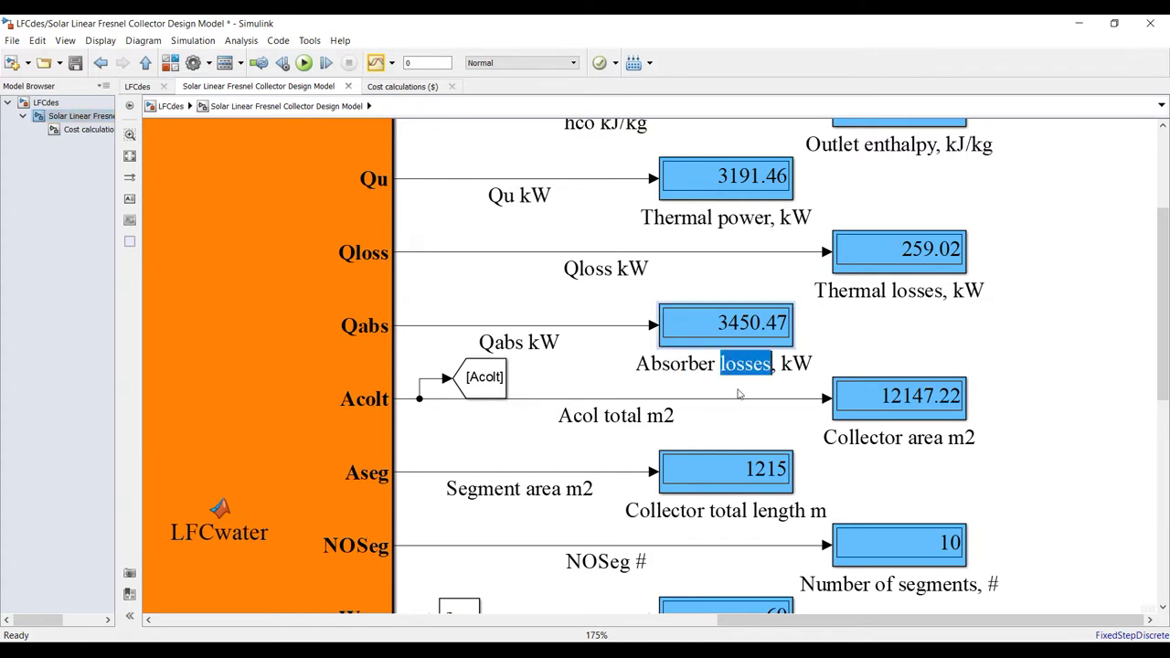
type("gain")
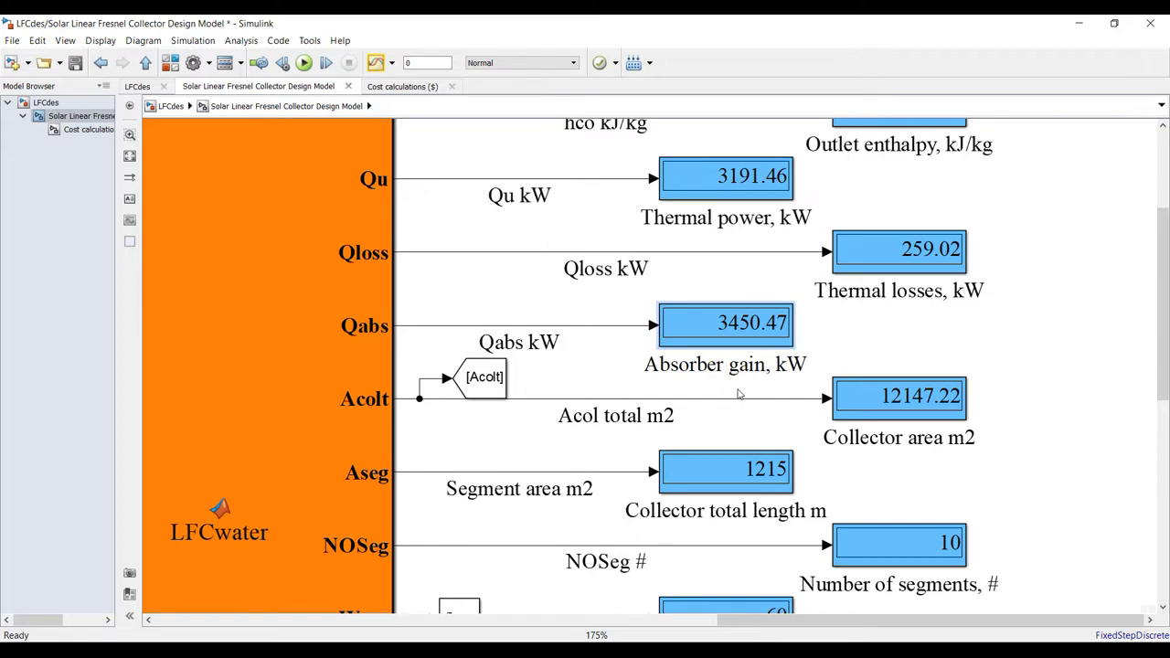
left_click(936, 343)
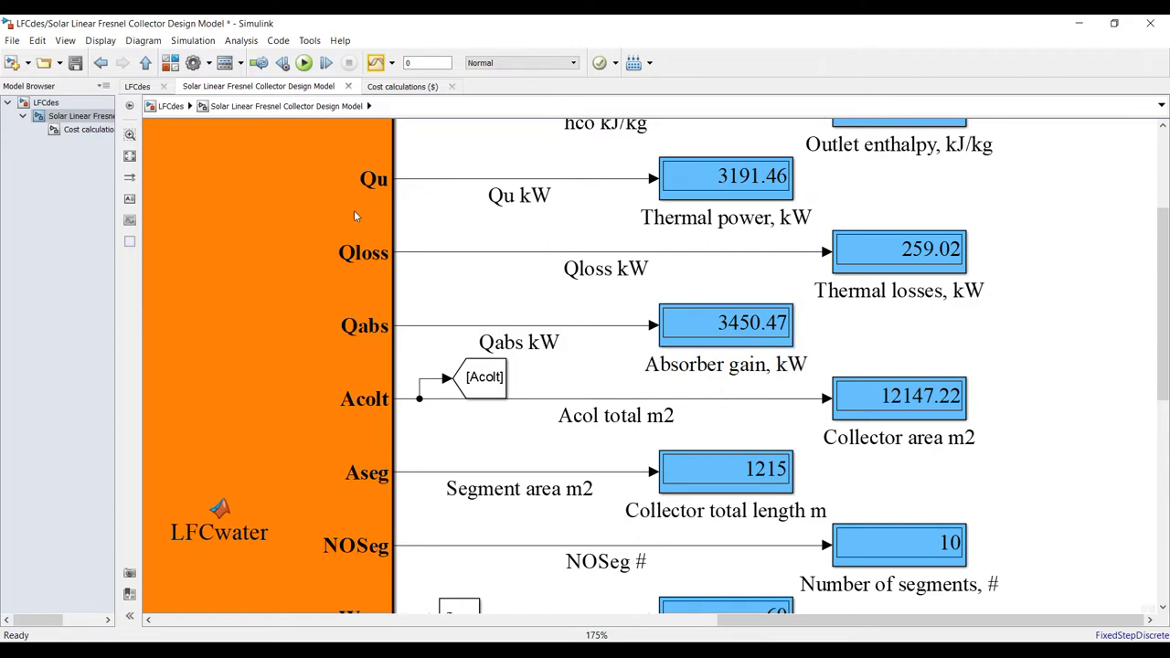
Relabel the 1215 display from 'Collector total length m' to 'Segment area, m2'.
scroll(327, 207, "down", 3)
scroll(799, 376, "up", 6)
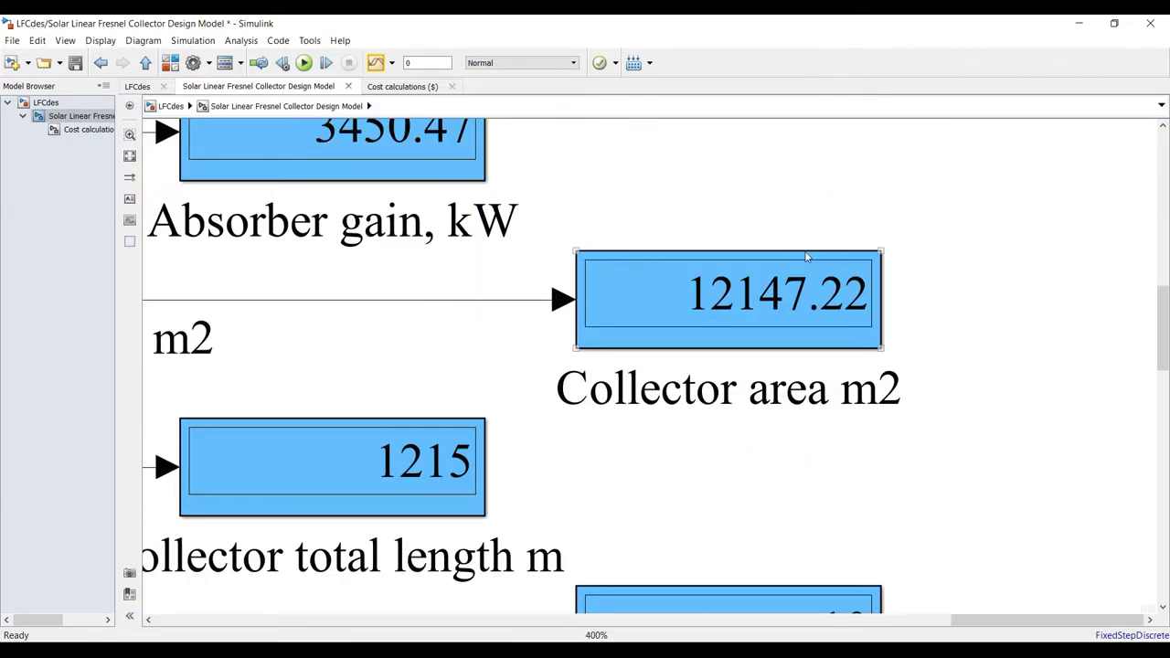
scroll(853, 316, "down", 4)
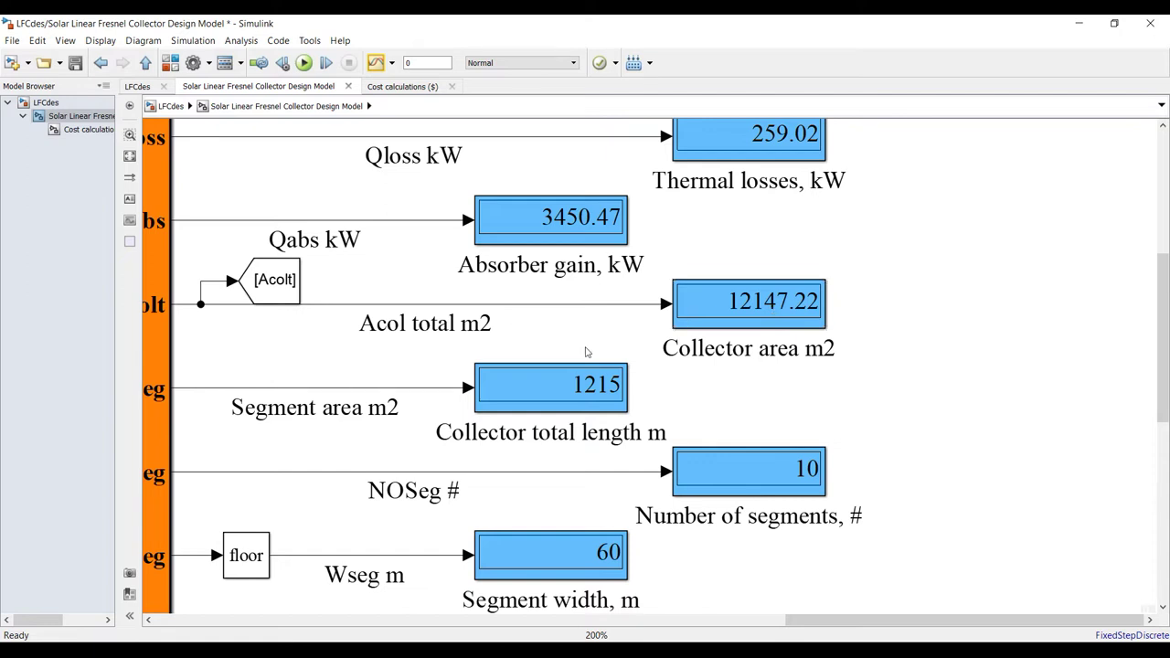
scroll(741, 381, "down", 1)
scroll(741, 381, "down", 1)
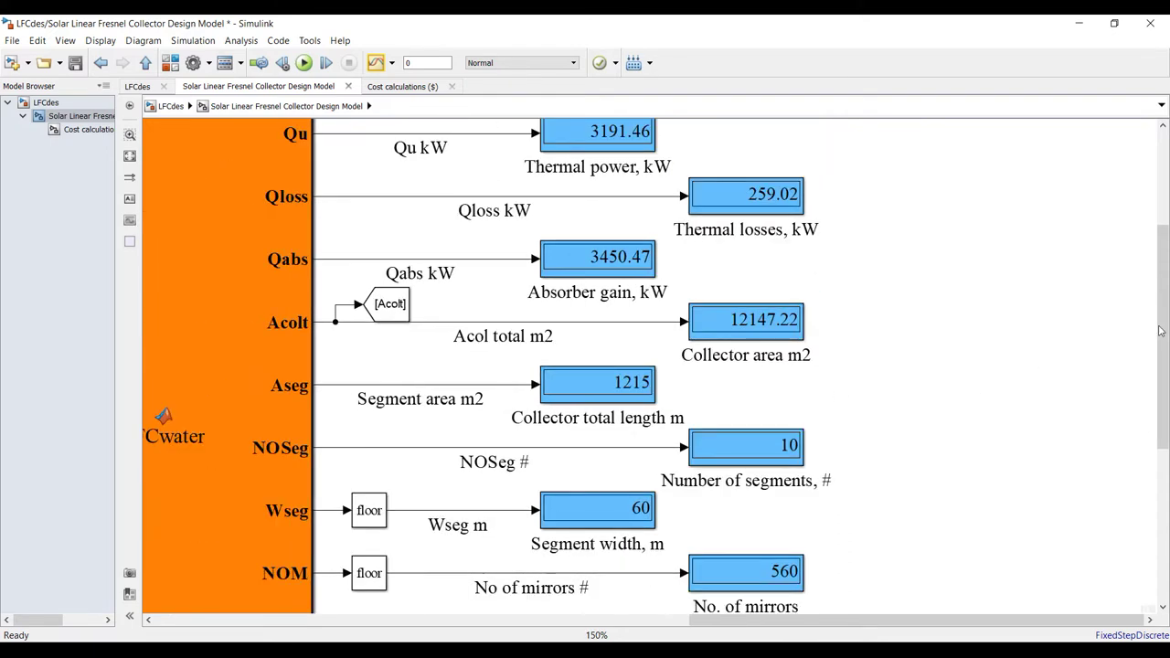
left_click_drag(1161, 331, 1156, 369)
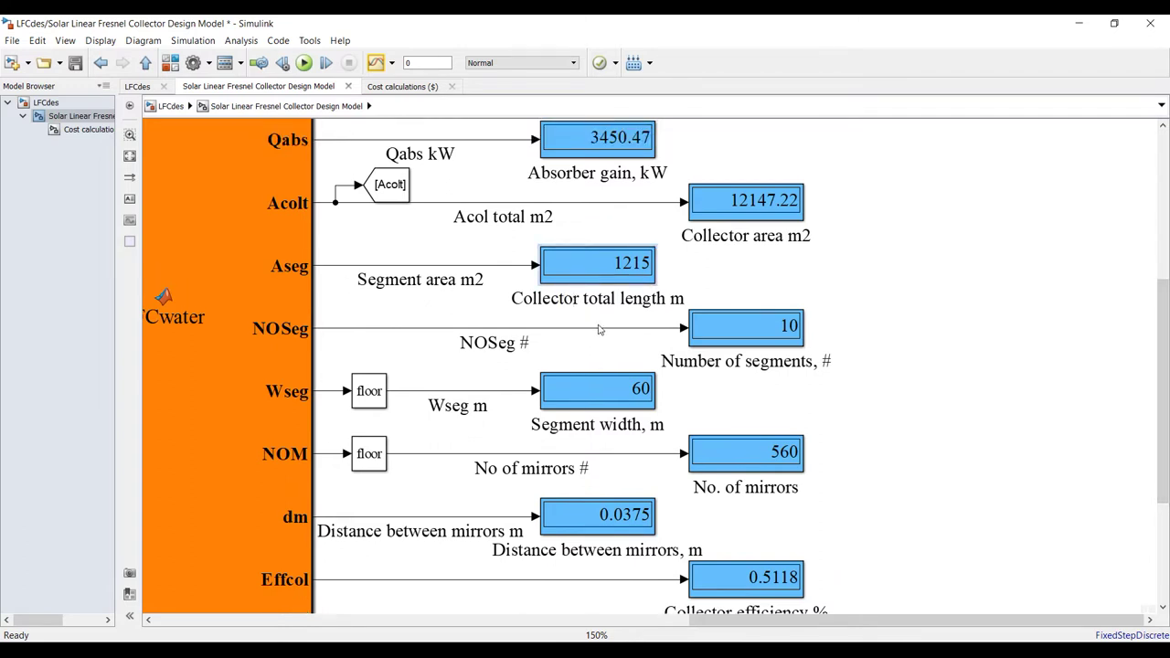
key("shift+Right")
key("shift+Right")
key("shift+Right")
key("shift+Right")
key("shift+Right")
key("shift+Right")
key("shift+Right")
key("shift+Right")
key("shift+Right")
key("shift+Right")
key("shift+Right")
key("shift+Right")
key("shift+Right")
key("shift+Right")
key("shift+Right")
key("shift+Right")
key("shift+Right")
key("shift+Right")
key("shift+Right")
key("shift+Right")
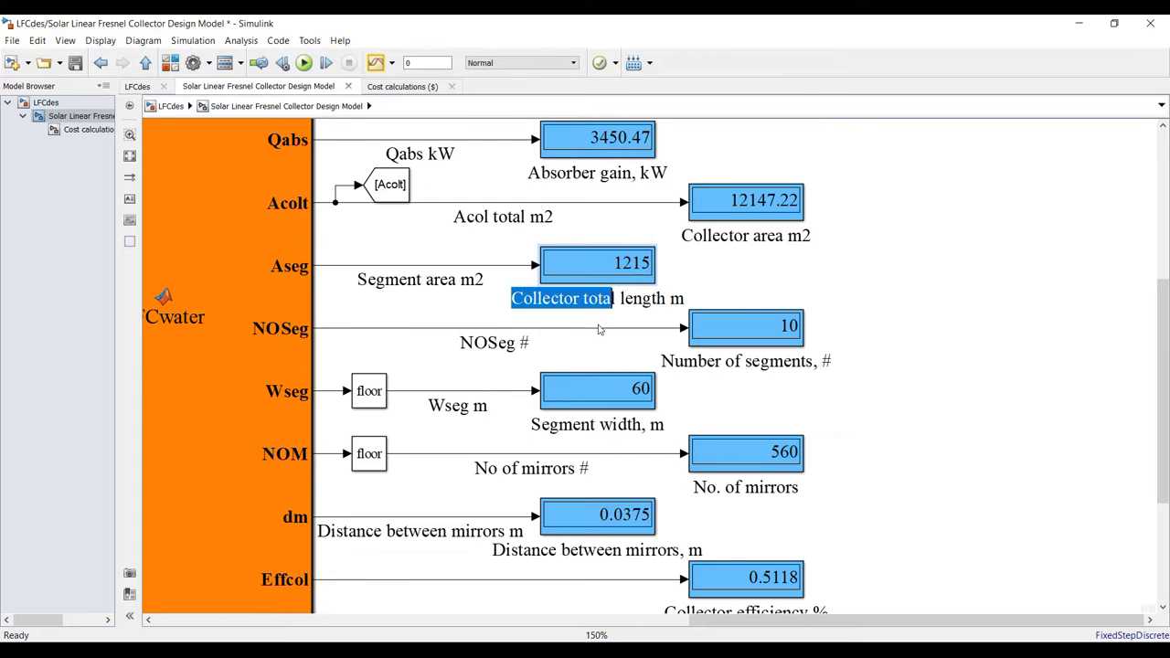
key("shift+Right")
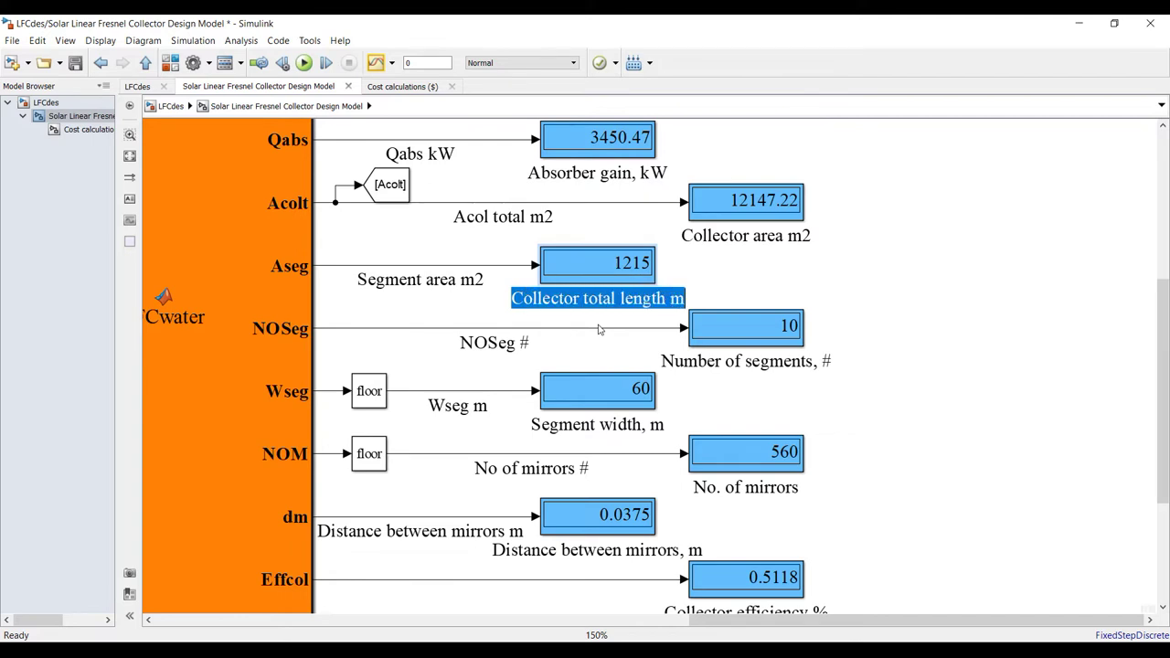
type("Segmen")
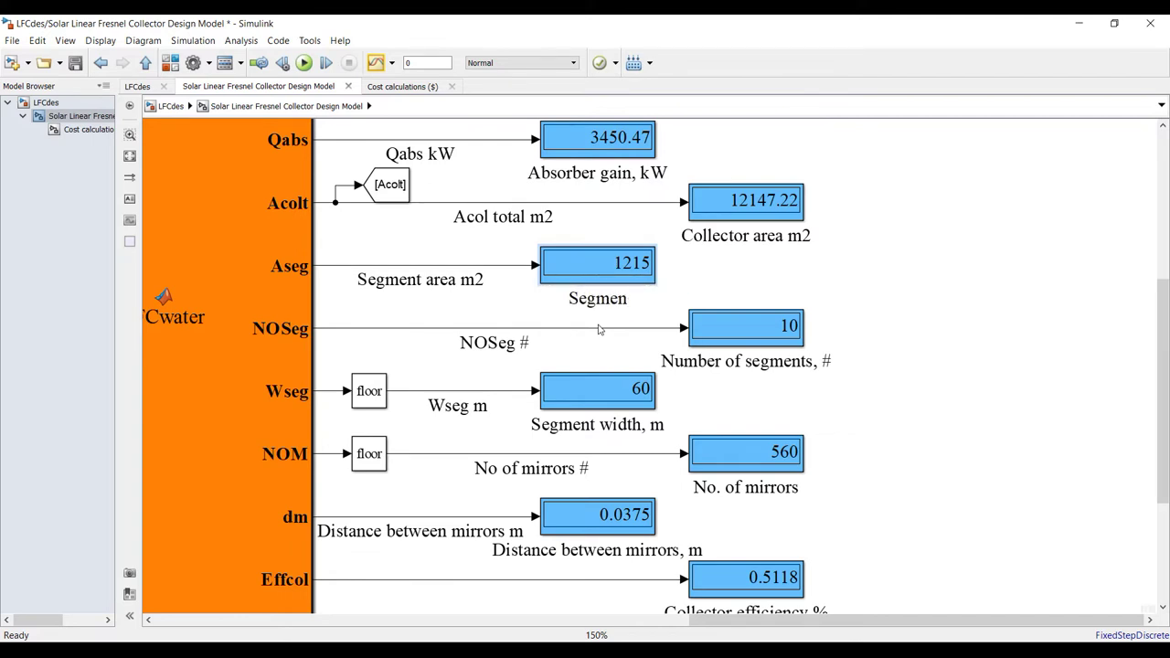
type("t area, m2")
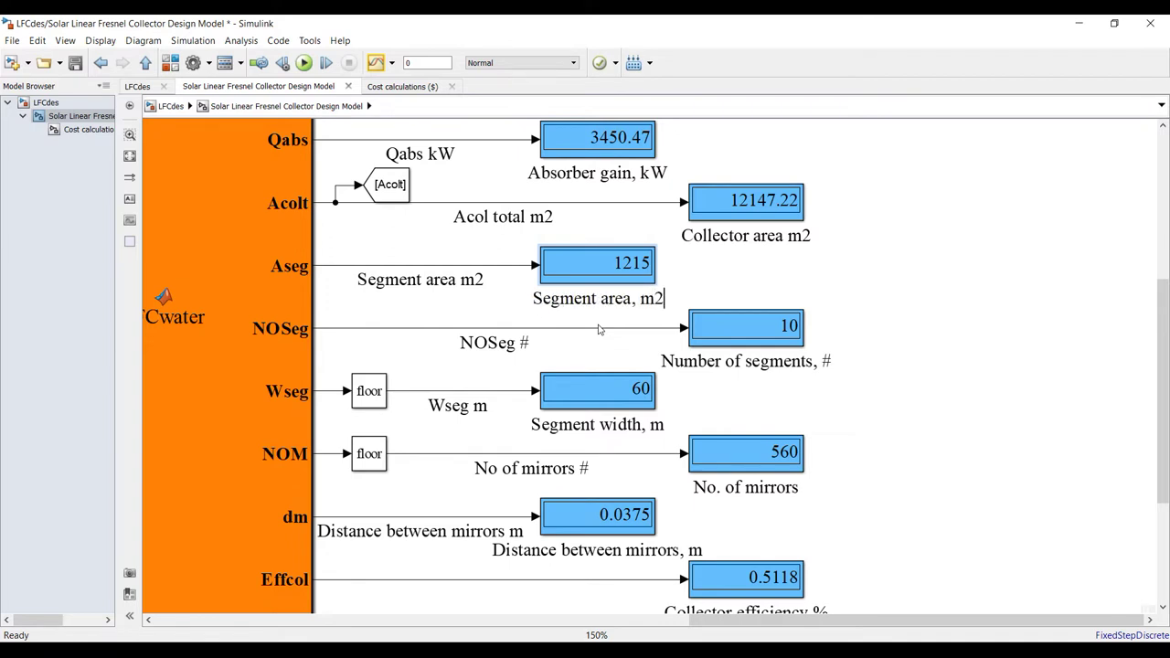
left_click(818, 294)
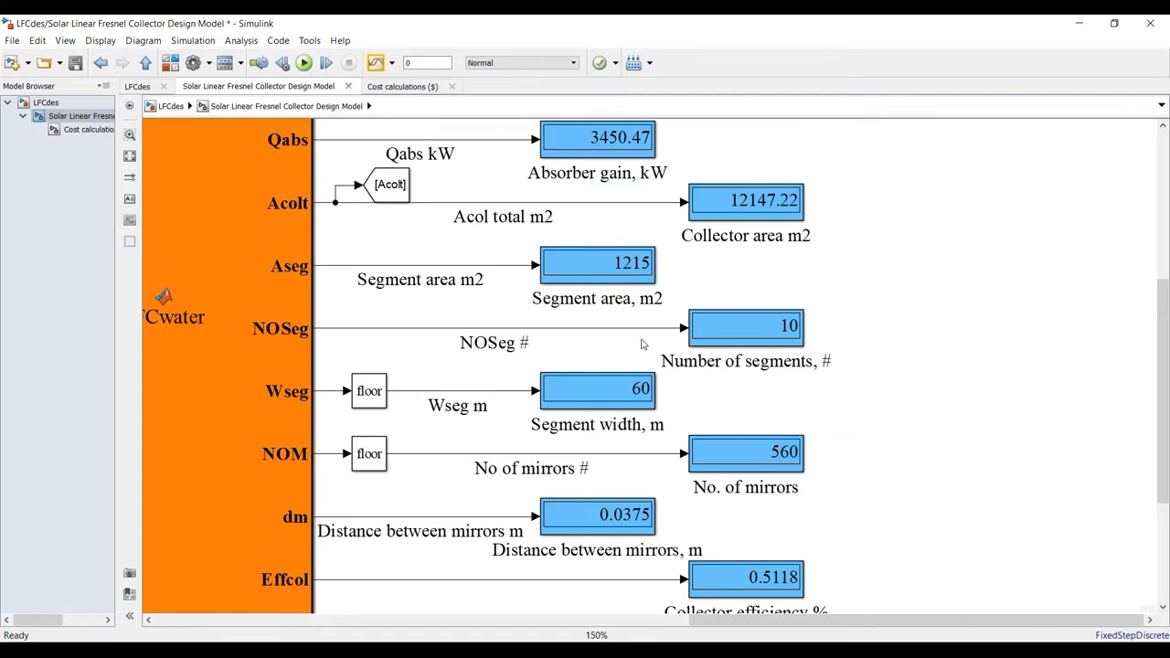
Review the design subsystem's output displays and fit the whole diagram in view.
scroll(642, 343, "down", 3)
scroll(805, 340, "up", 5)
left_click(686, 229)
scroll(742, 215, "down", 1)
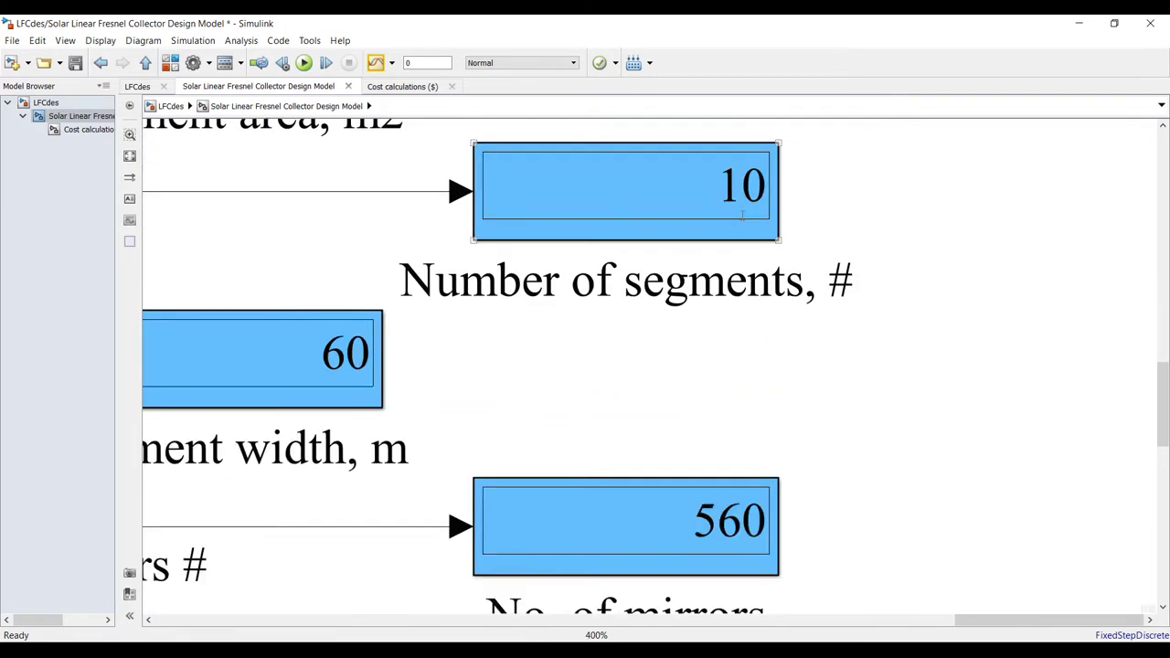
scroll(742, 215, "down", 2)
scroll(737, 216, "up", 1)
scroll(736, 207, "down", 2)
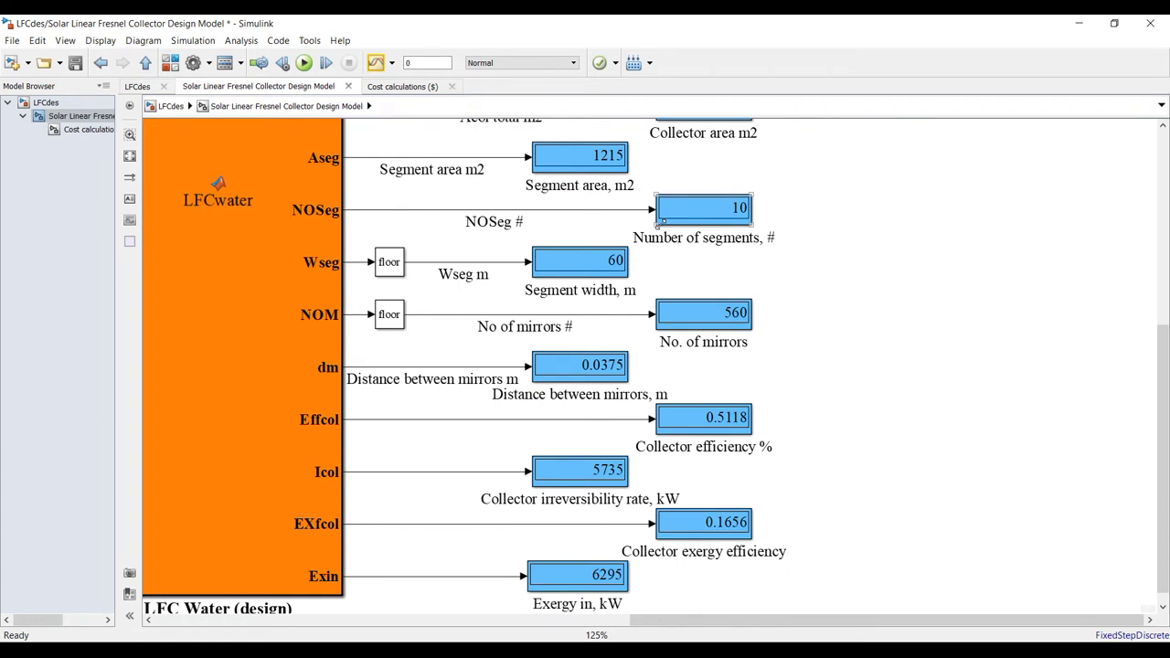
left_click(631, 247)
scroll(636, 320, "down", 1)
scroll(699, 355, "up", 1)
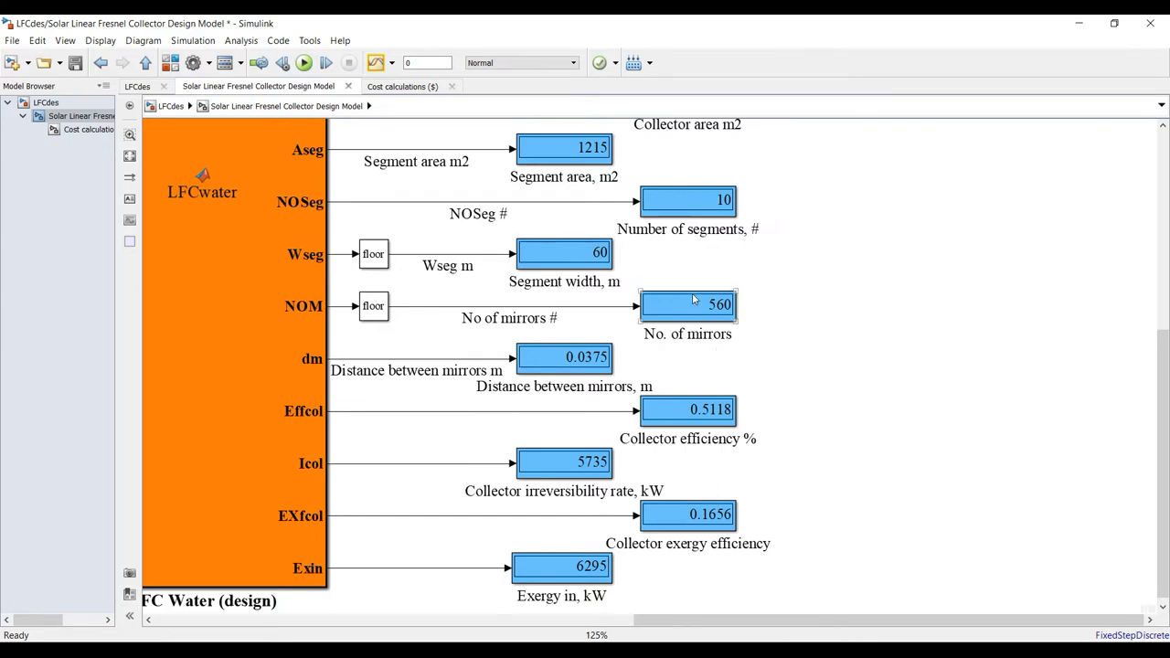
scroll(731, 324, "up", 2)
scroll(556, 426, "down", 2)
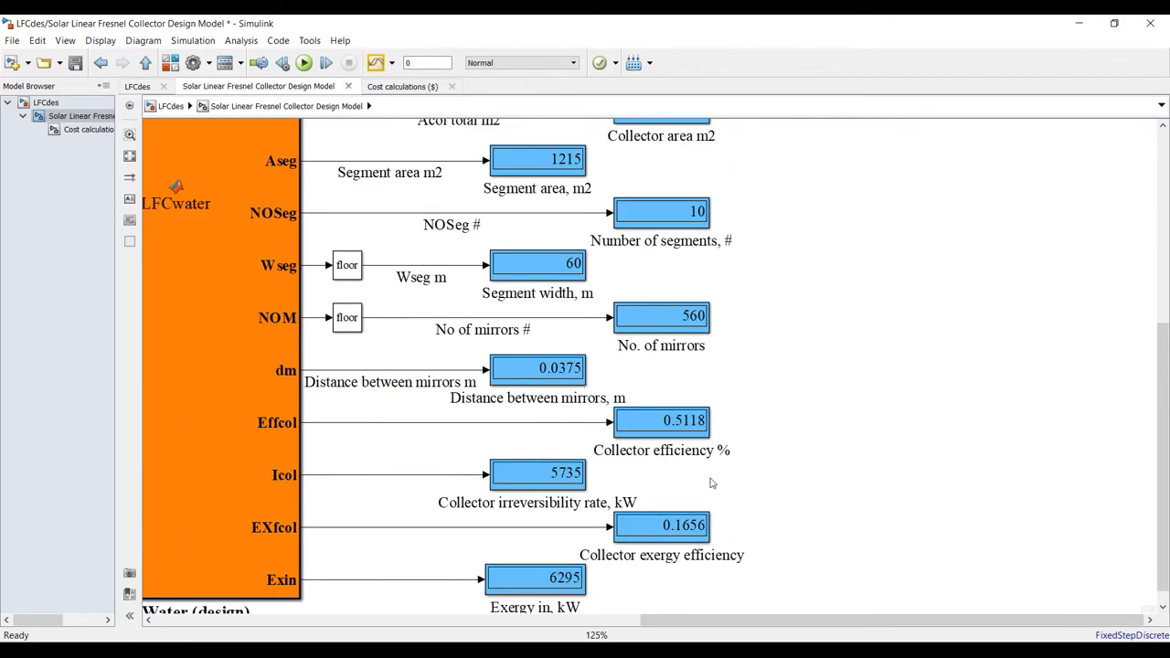
scroll(688, 472, "up", 5)
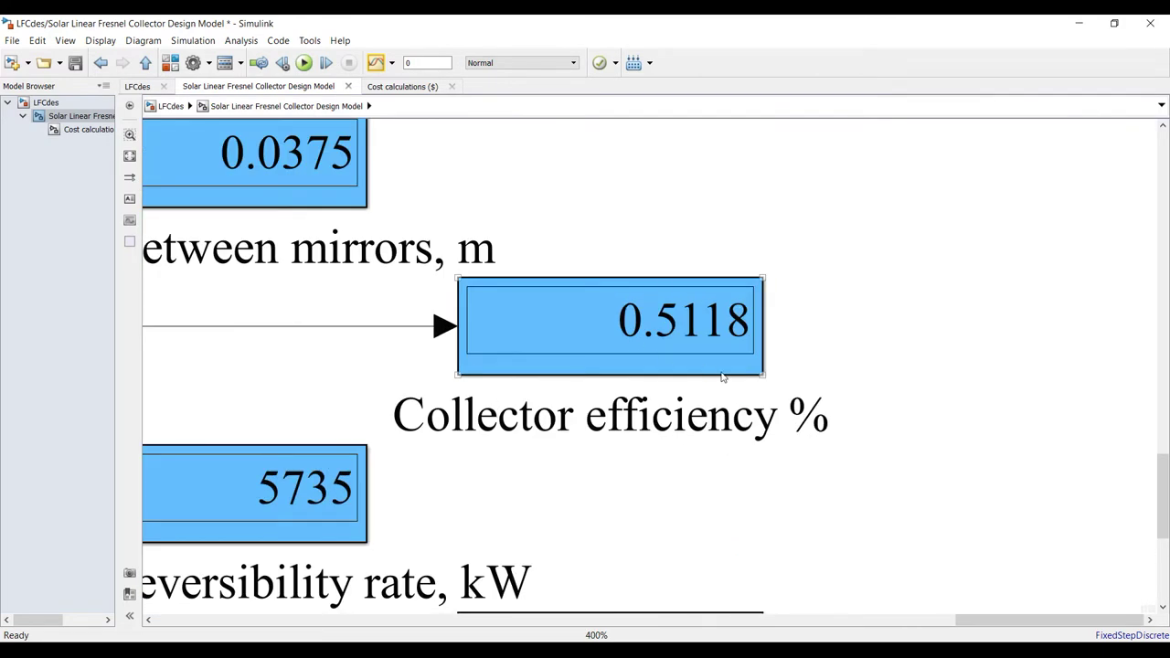
scroll(723, 376, "down", 5)
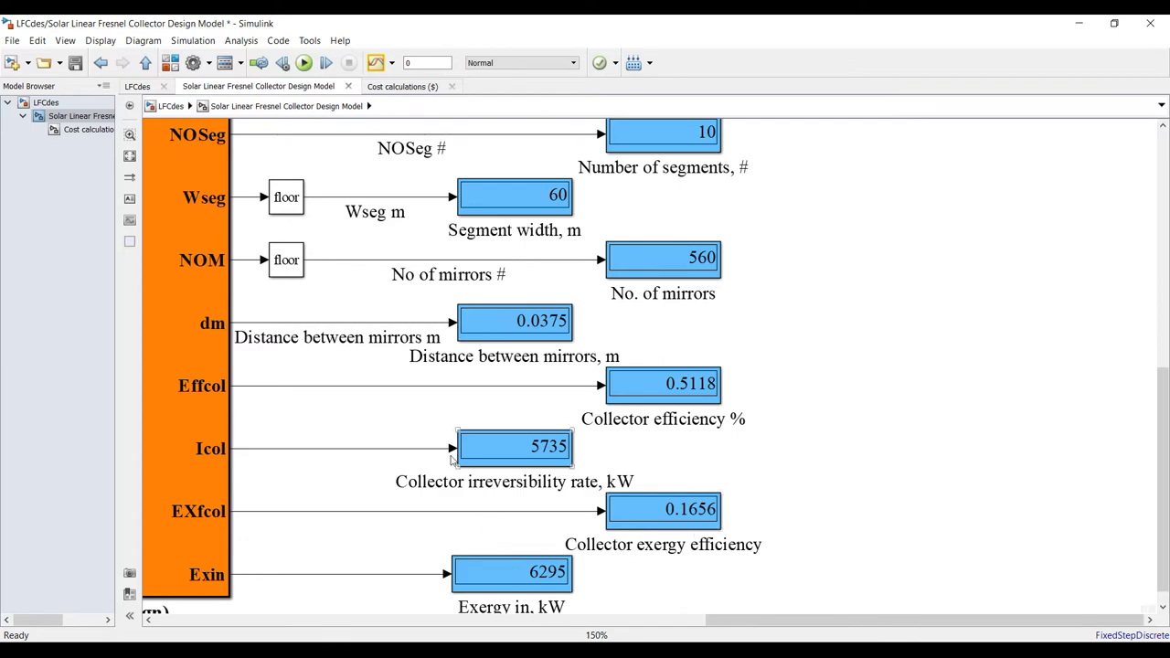
scroll(450, 455, "down", 5)
scroll(447, 450, "down", 3)
scroll(431, 411, "up", 2)
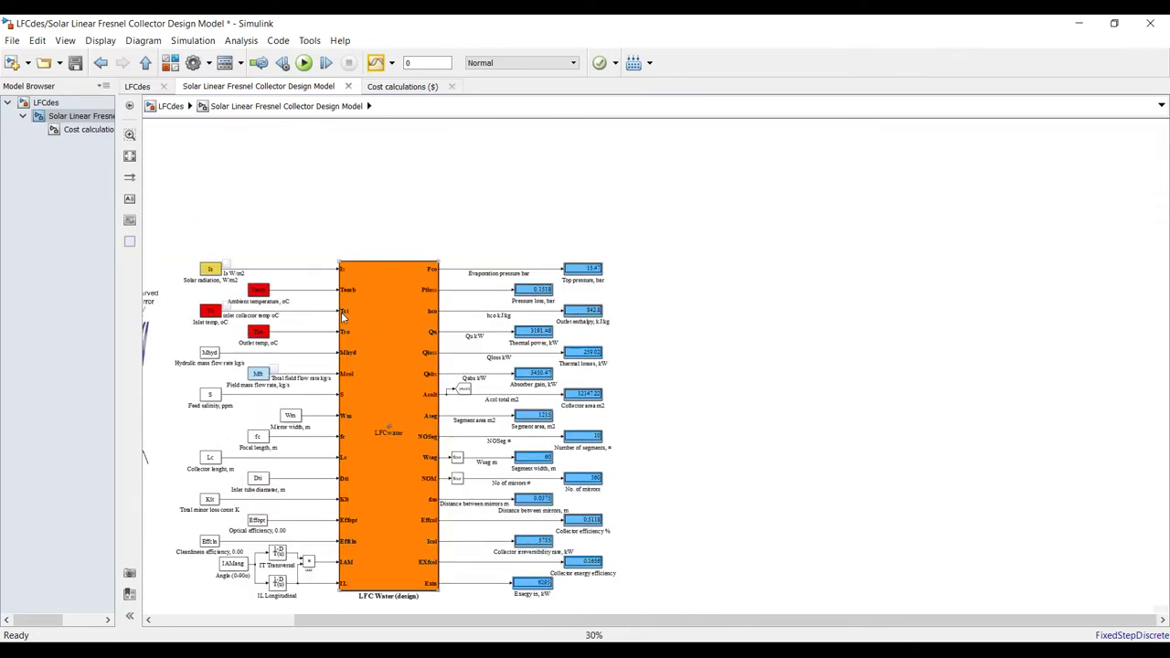
left_click(129, 157)
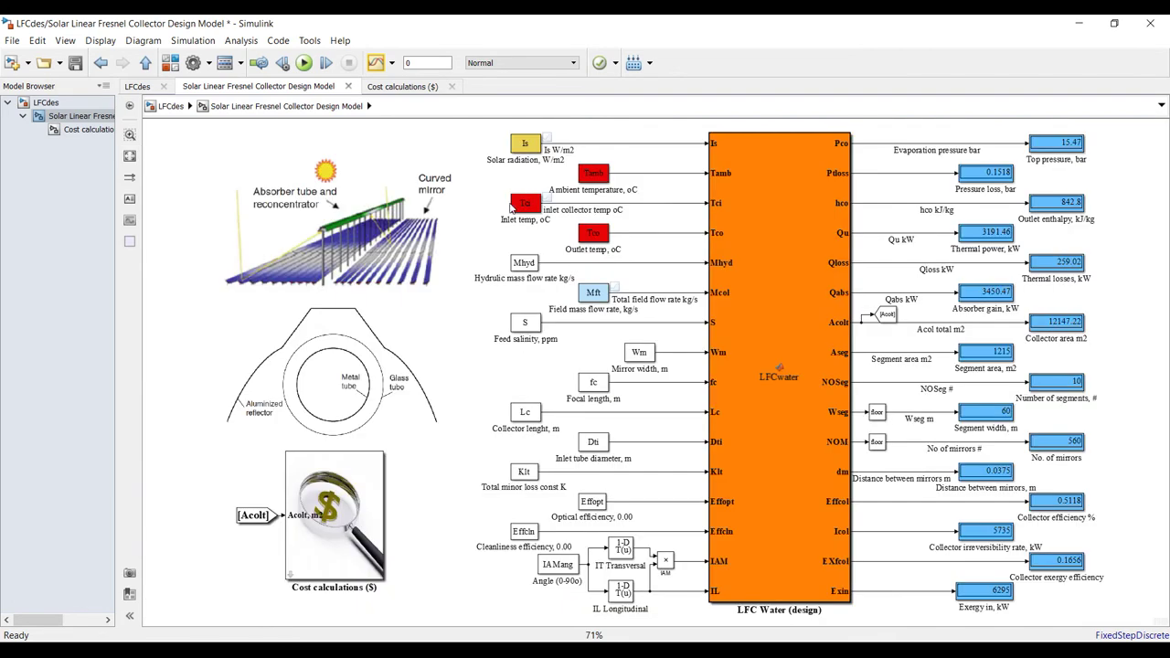
Select the output signal lines from Pco through the number of segments.
left_click(881, 143)
left_click(883, 205, "shift")
left_click(870, 234, "shift")
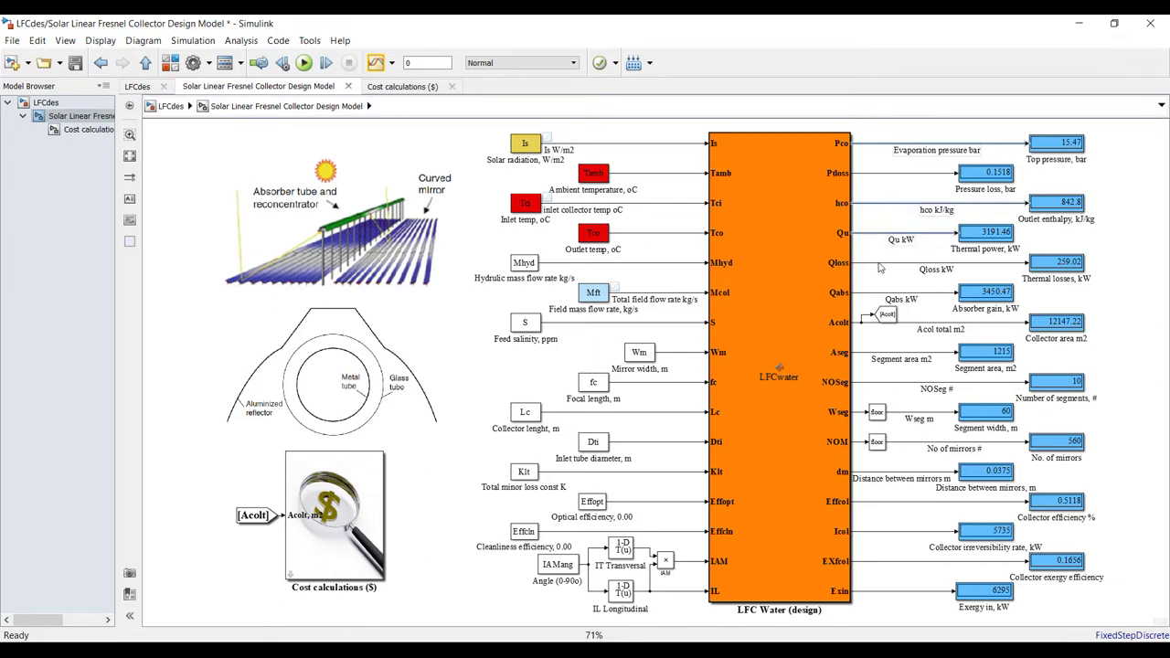
left_click(878, 265, "shift")
left_click(869, 296, "shift")
left_click(909, 323, "shift")
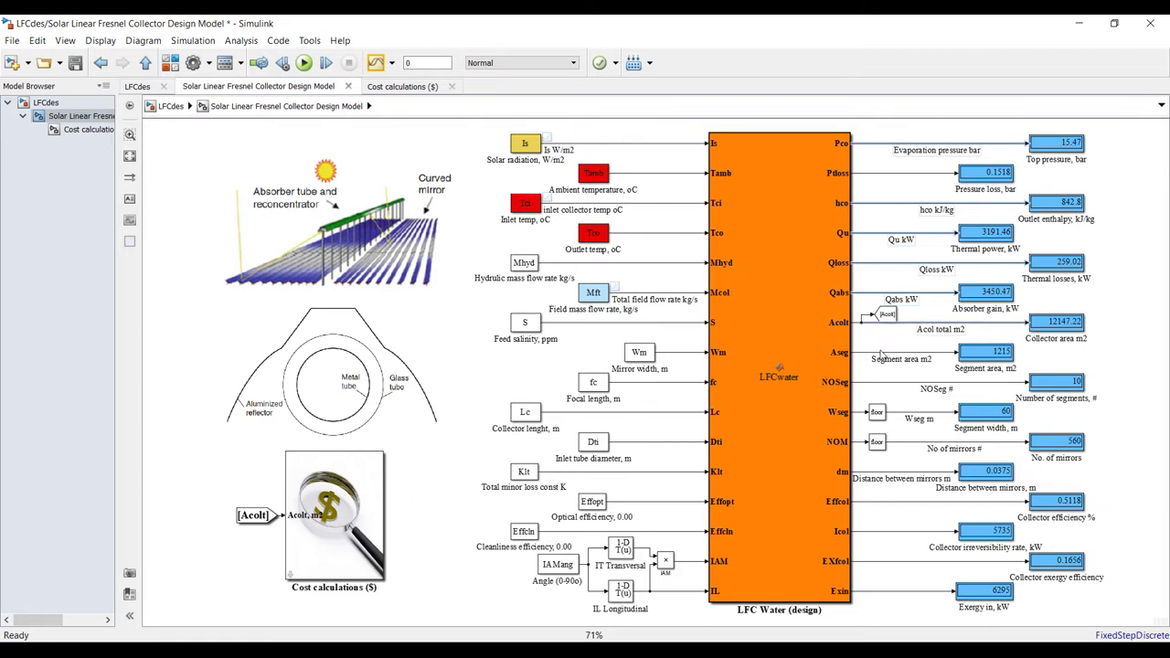
left_click(876, 354, "shift")
left_click(890, 384, "shift")
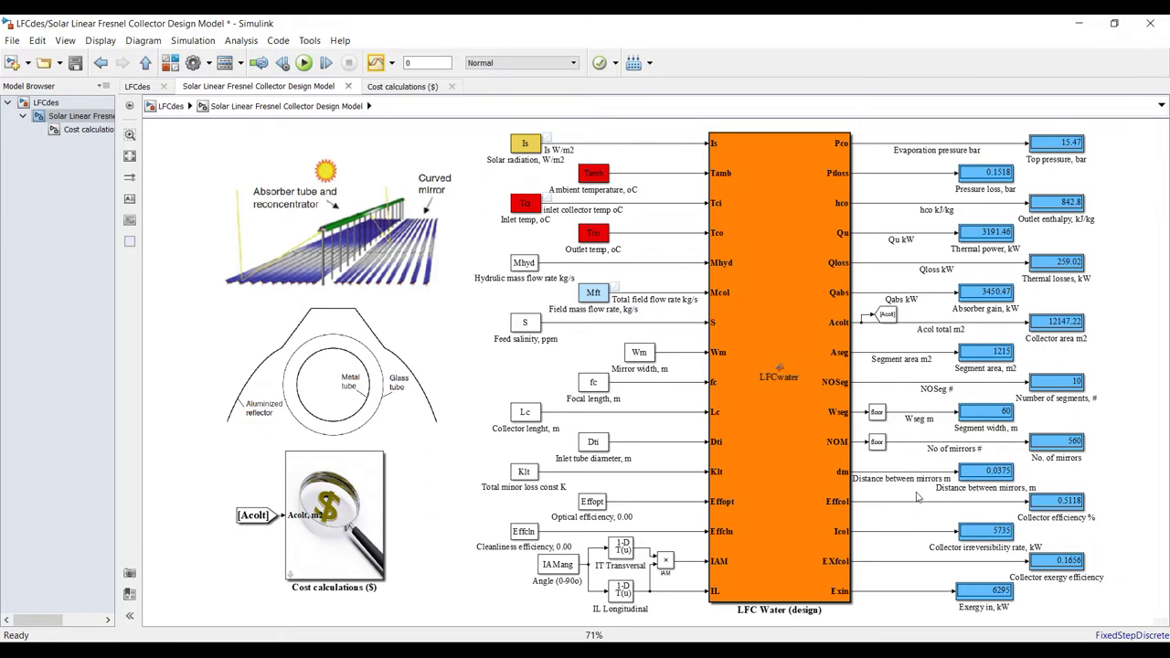
left_click_drag(915, 487, 932, 316)
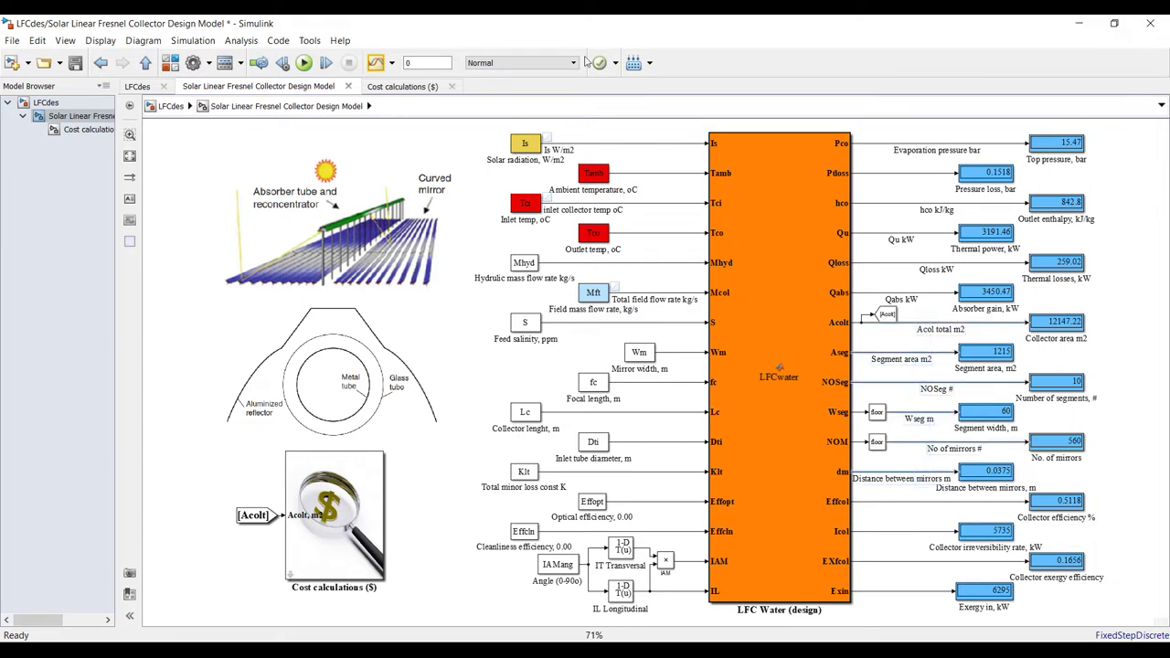
Mark the selected output signals with Log/Inspect Selected Signals, then return to the top-level LFCdes model.
left_click(393, 63)
left_click(462, 122)
left_click_drag(927, 347, 933, 146)
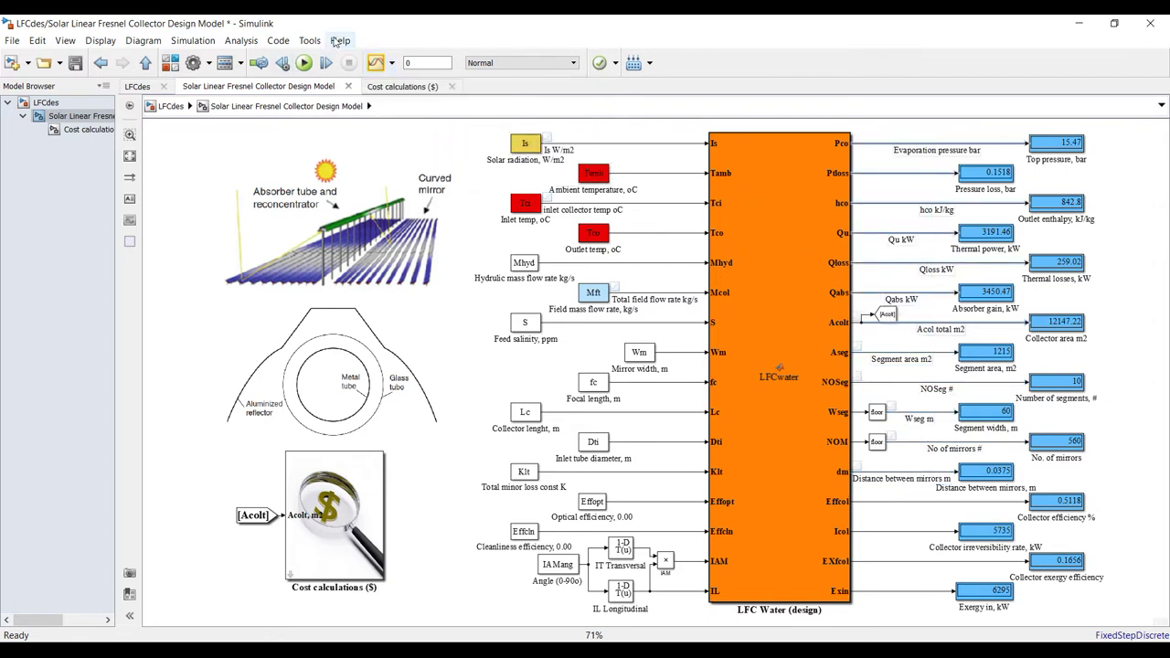
left_click(392, 63)
left_click(414, 108)
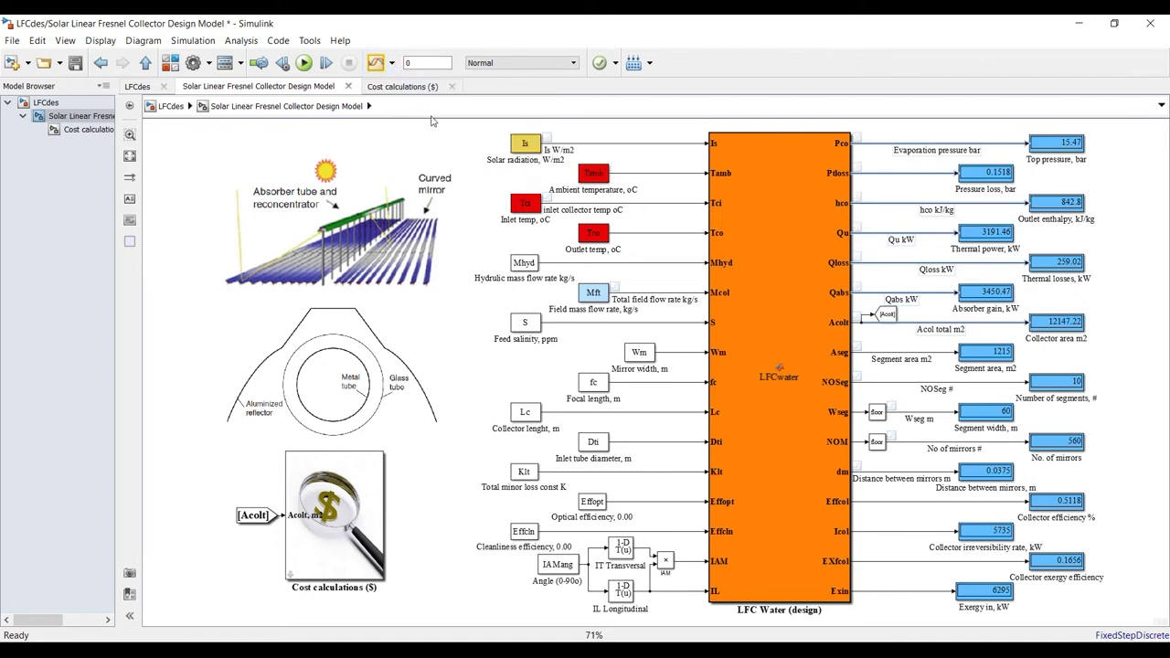
left_click(80, 104)
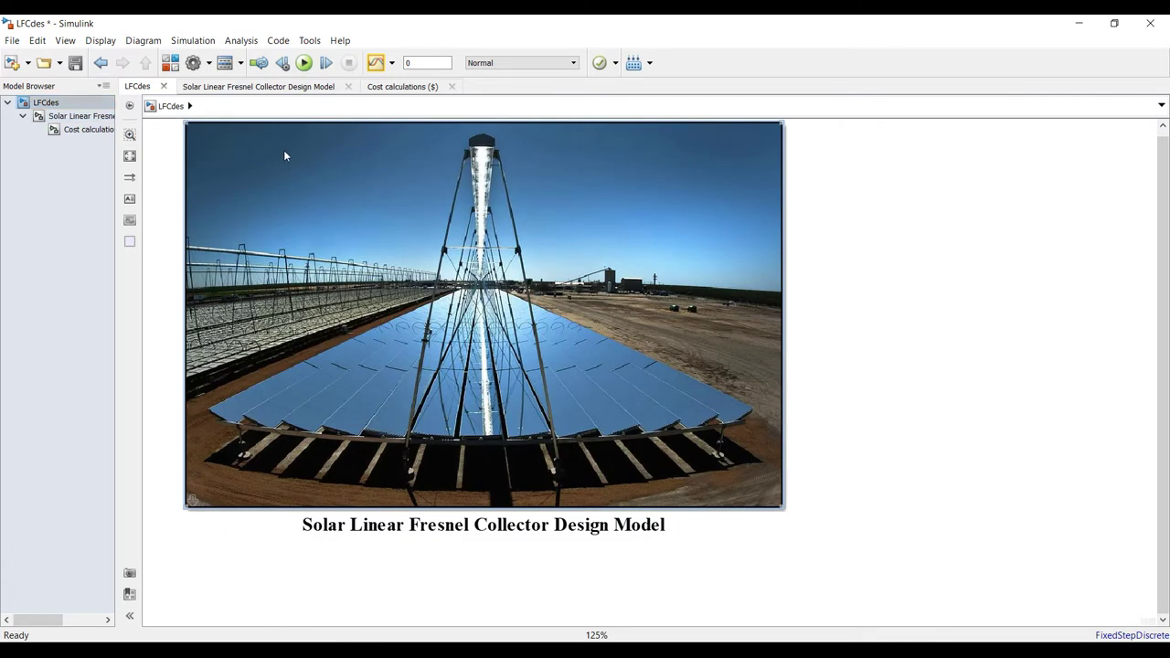
Set the LFCdes simulation stop time to inf.
double_click(285, 152)
left_click(95, 117)
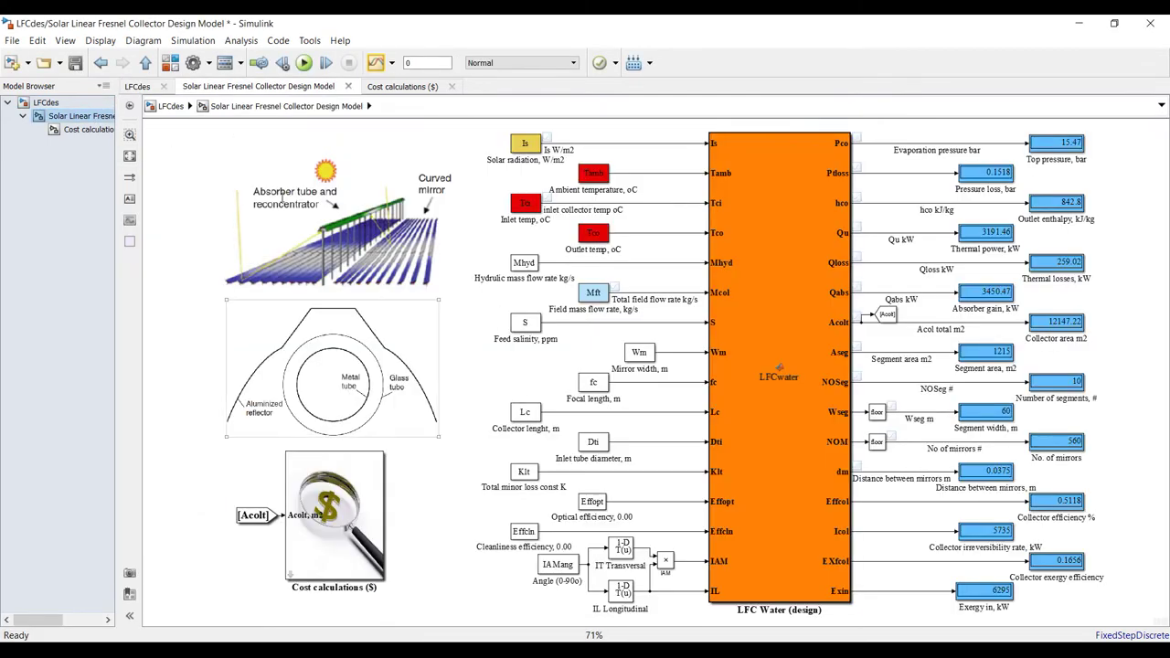
left_click(422, 59)
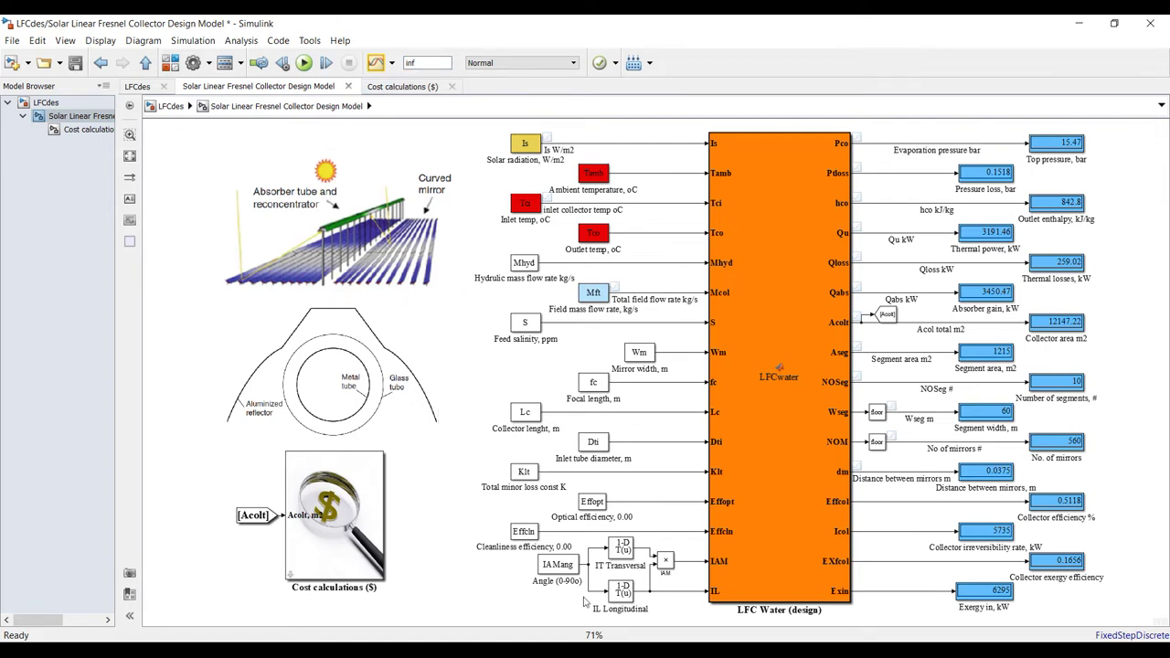
Change the Collector length block parameter from 20 to 60 m, apply it, and close the dialog.
left_click(791, 576)
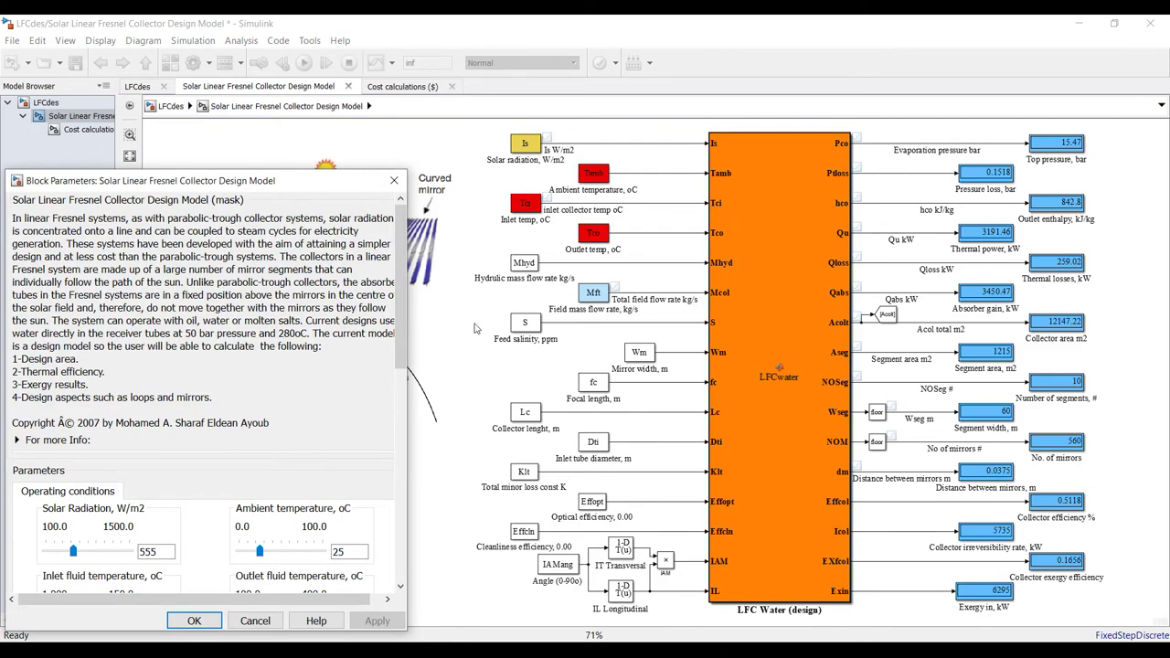
left_click_drag(304, 187, 462, 61)
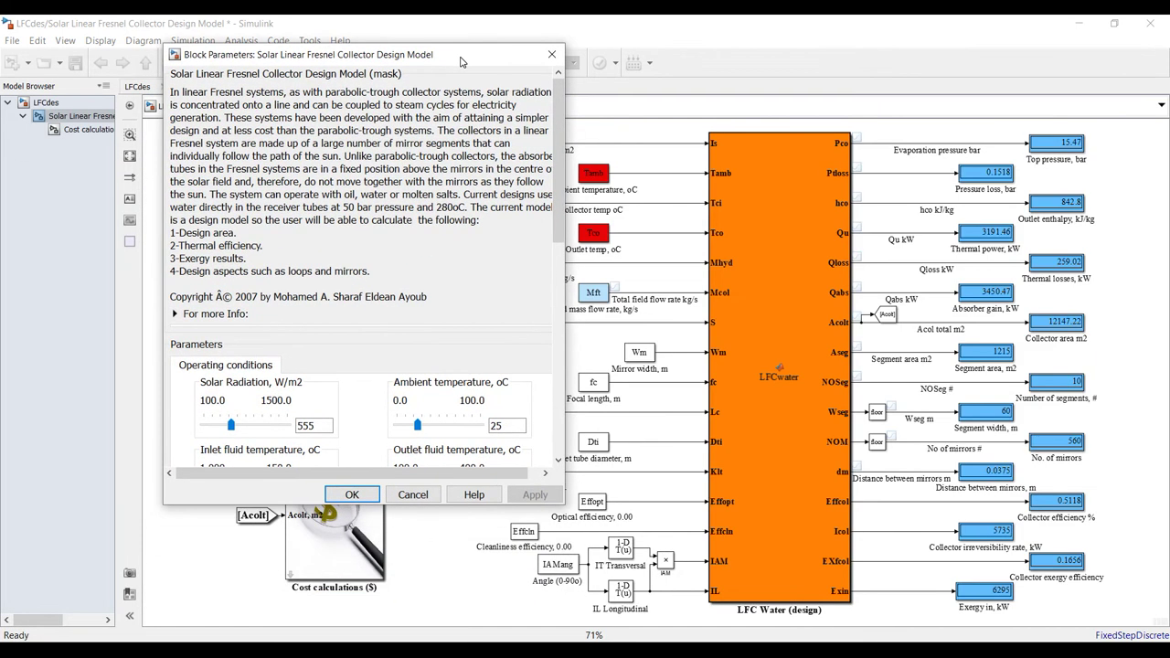
left_click_drag(563, 149, 553, 332)
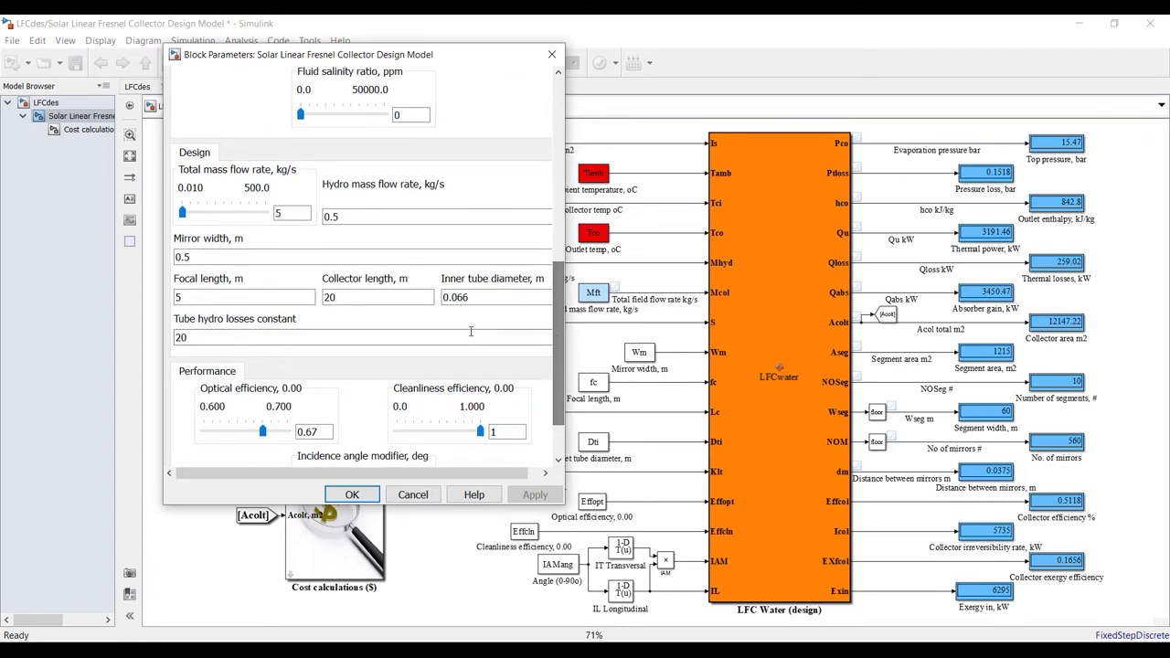
double_click(362, 298)
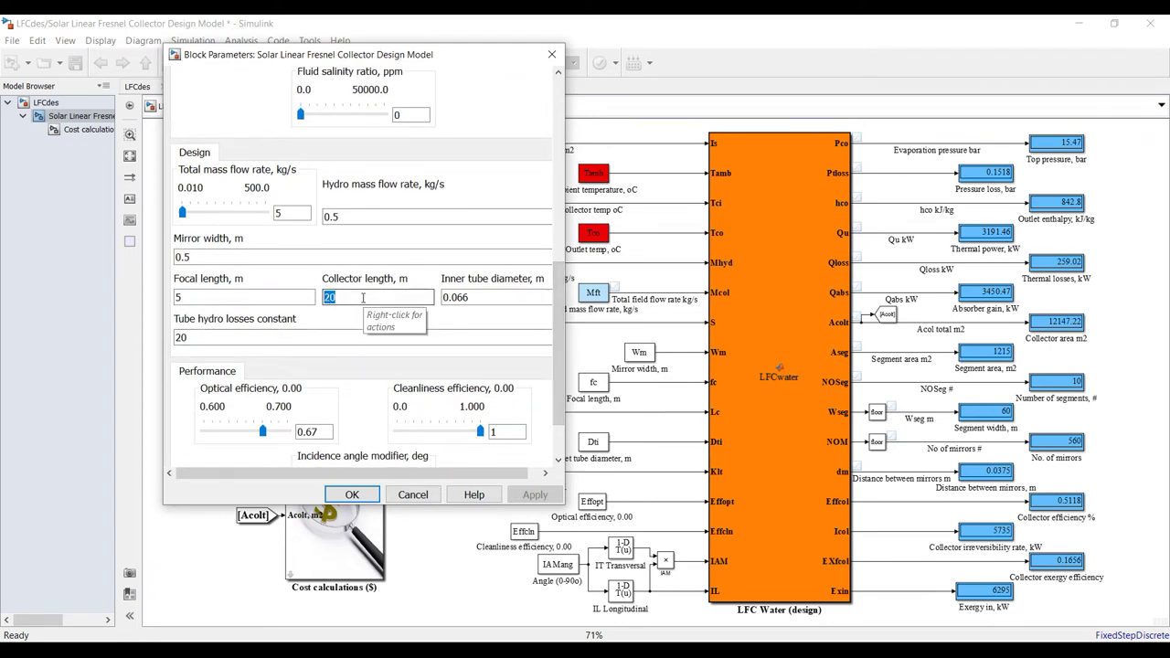
type("60")
left_click(535, 494)
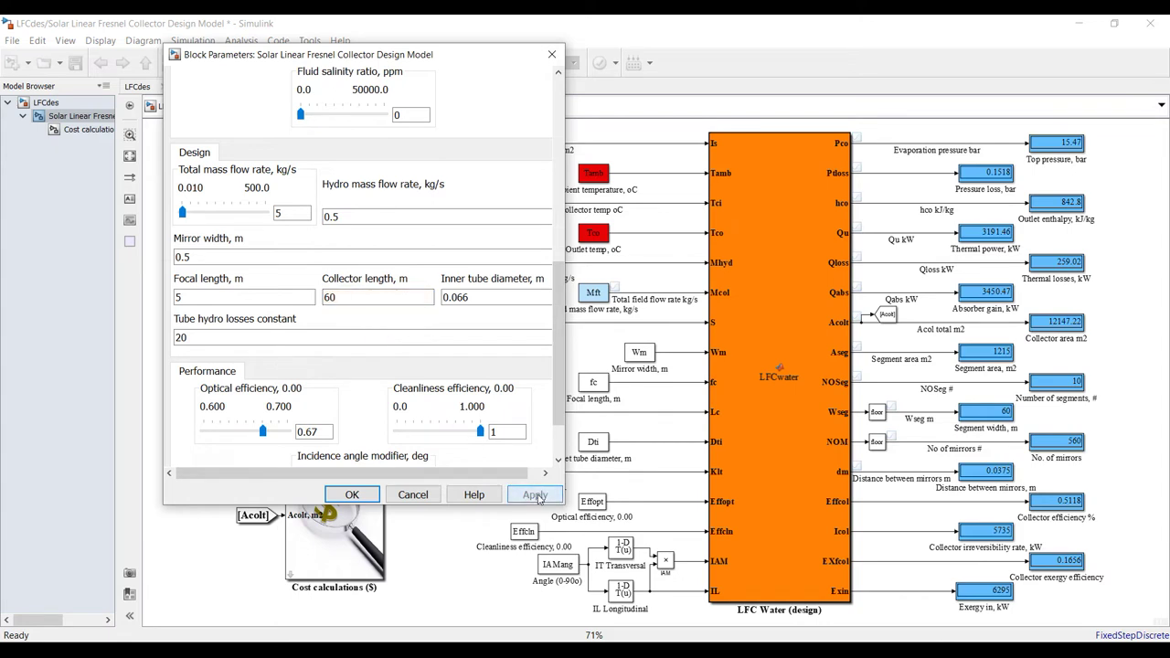
left_click_drag(559, 393, 574, 302)
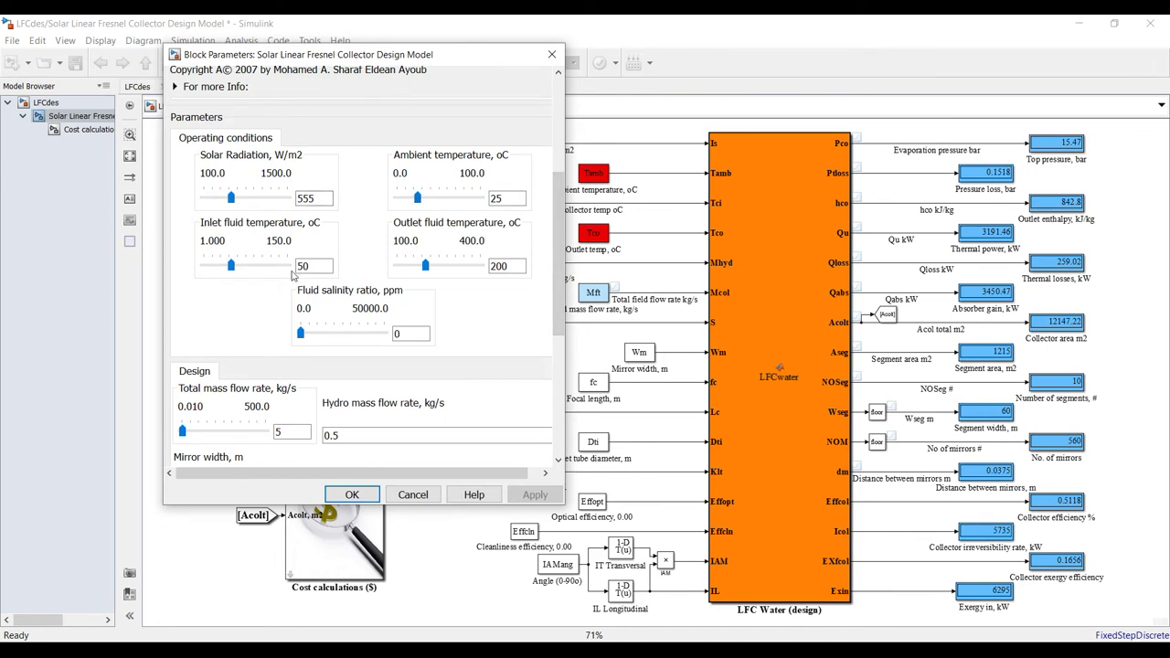
key("Return")
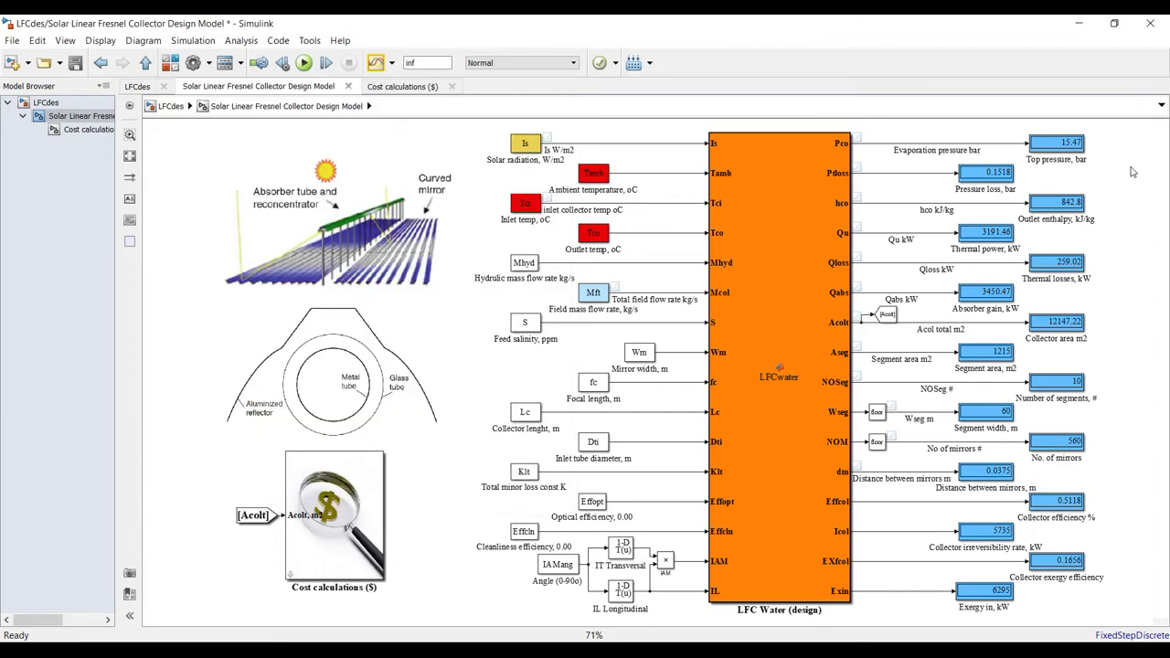
Zoom the canvas to 80% and start the collector design simulation.
scroll(1133, 170, "up", 1)
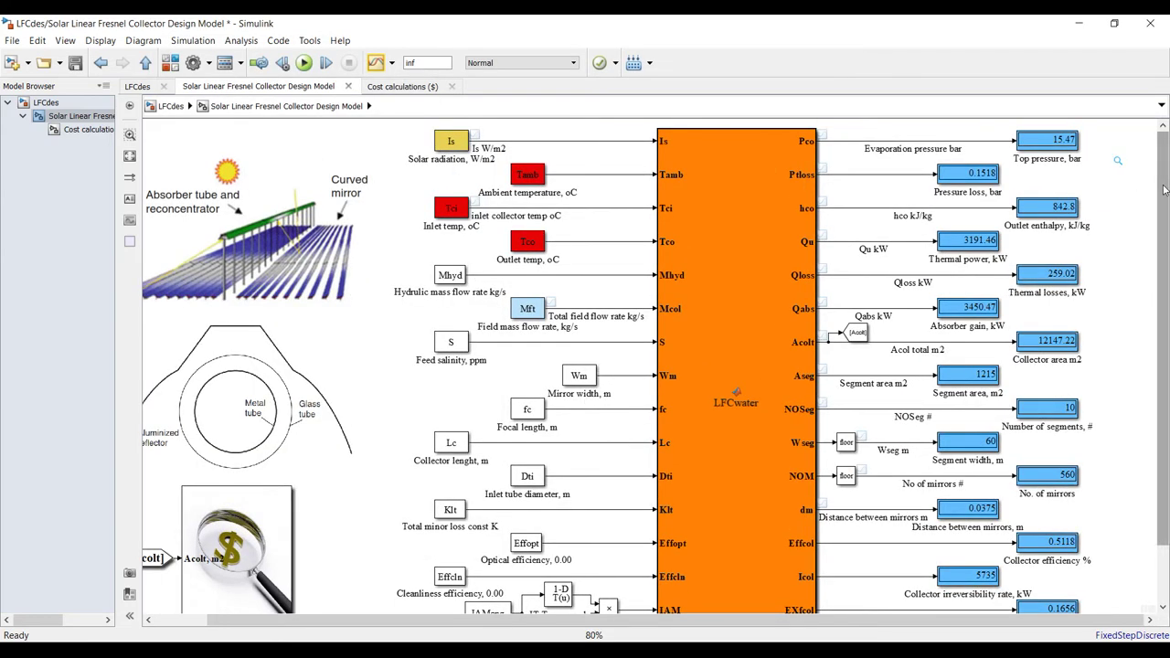
left_click_drag(1164, 191, 1163, 204)
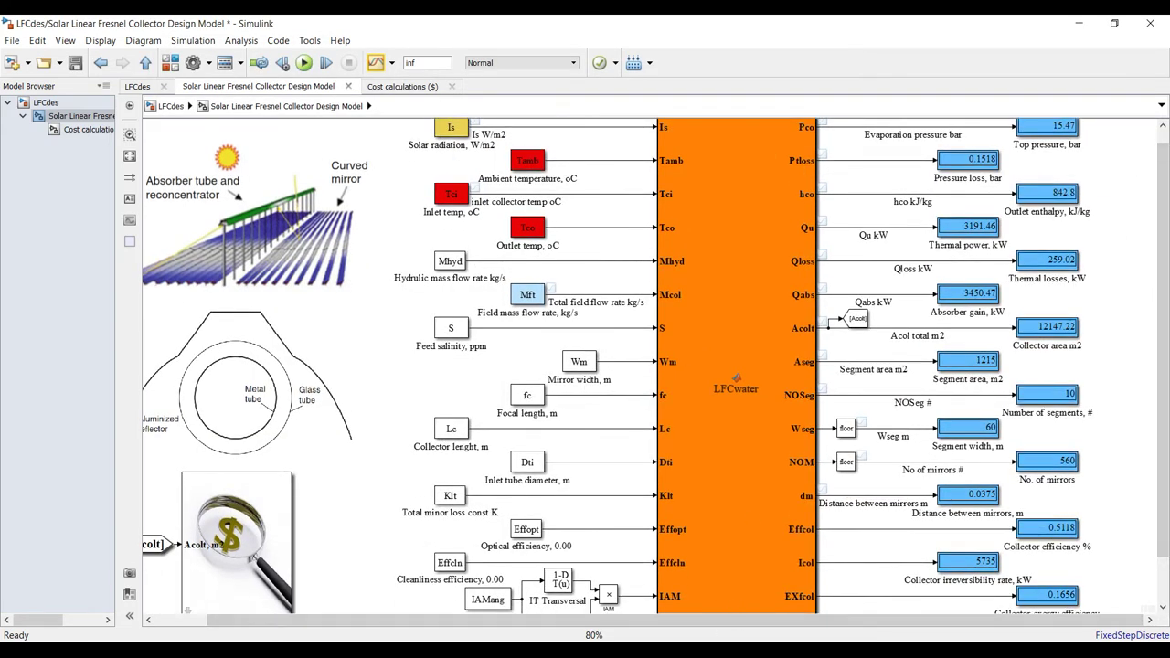
key("alt+Tab")
left_click(304, 66)
key("alt+Tab")
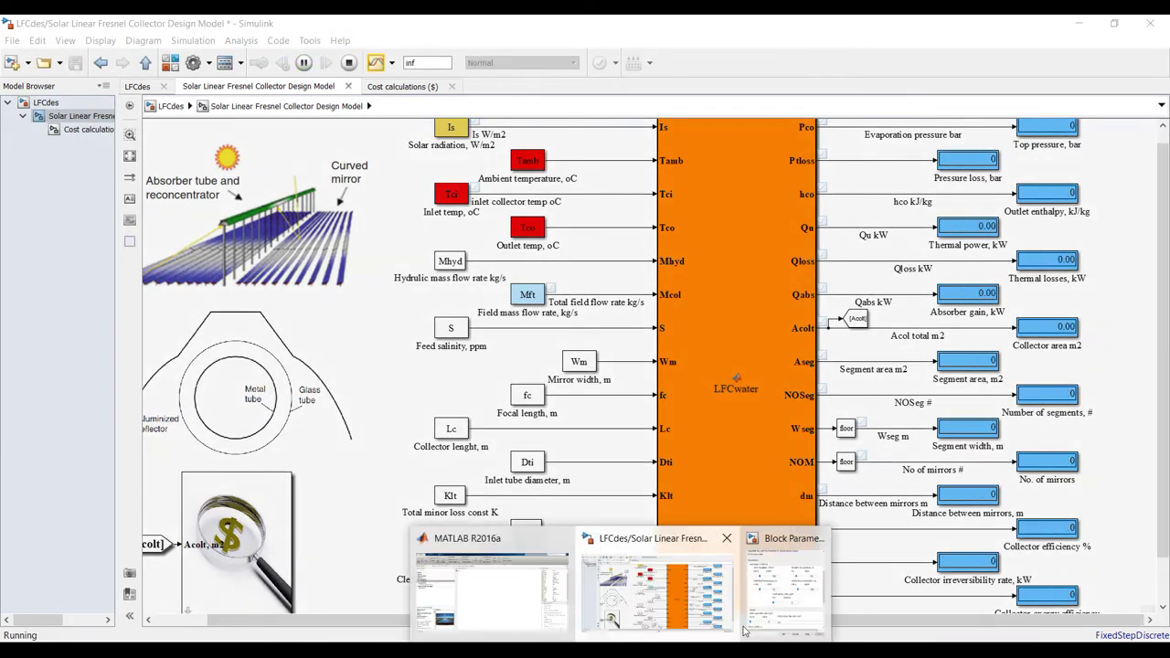
Raise the solar radiation to 898 W/m2.
left_click_drag(396, 55, 373, 56)
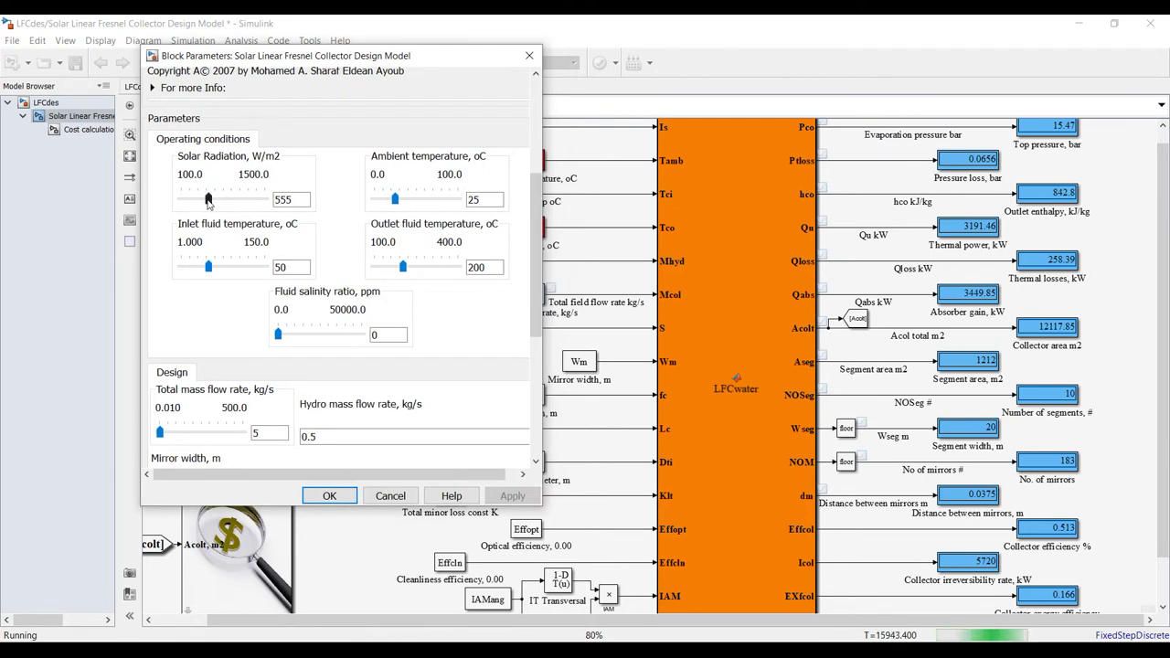
left_click_drag(210, 201, 212, 201)
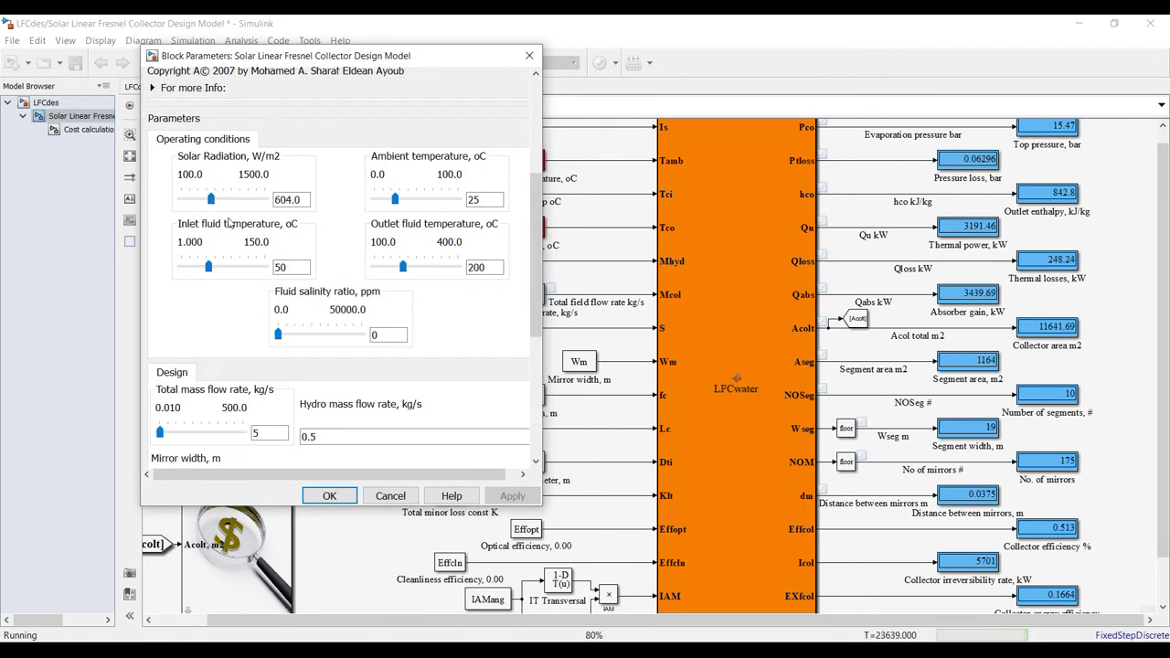
key("Right")
key("Right")
key("Right")
key("Right")
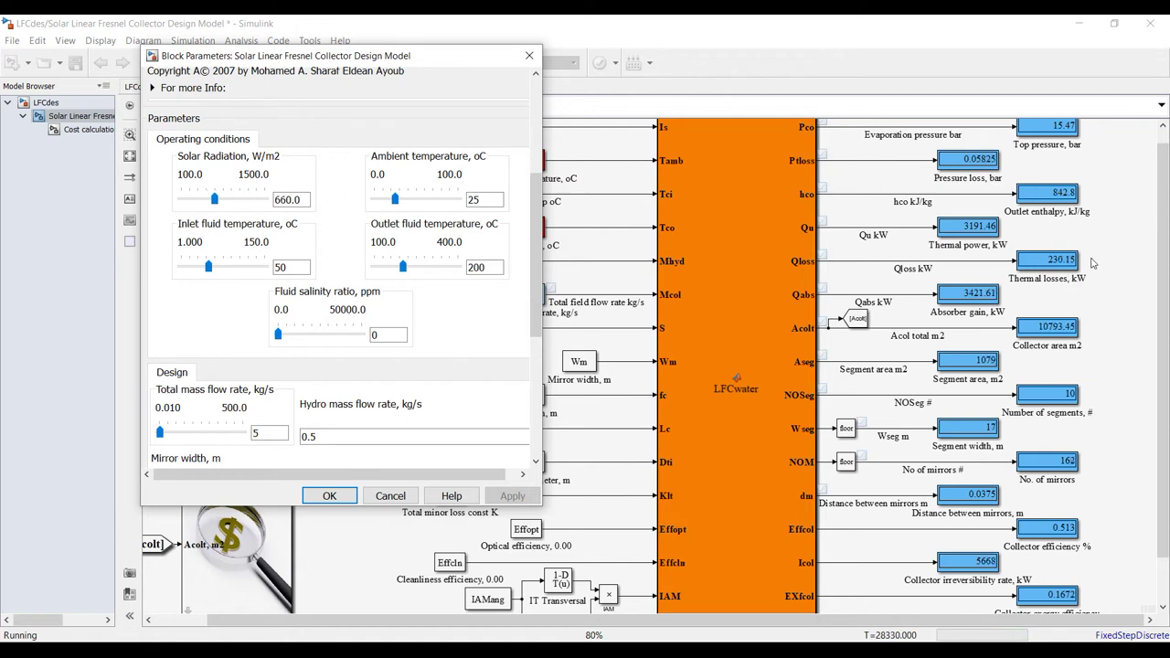
key("Right")
key("Right")
key("Right")
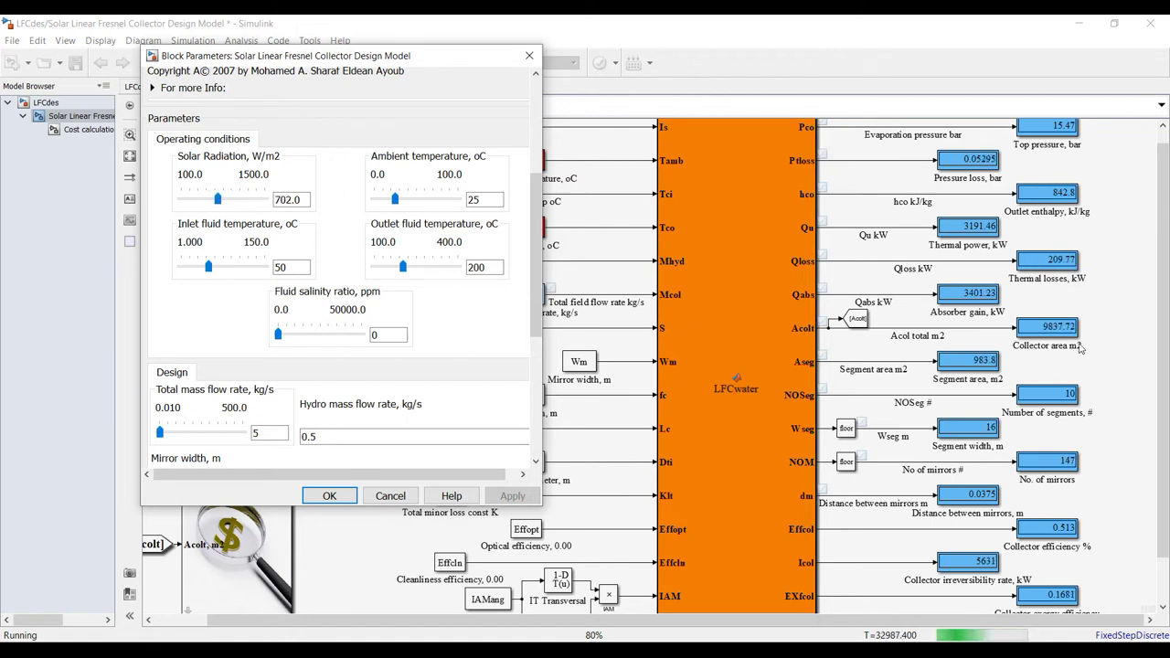
key("Right")
key("Right")
key("Right")
key("Right")
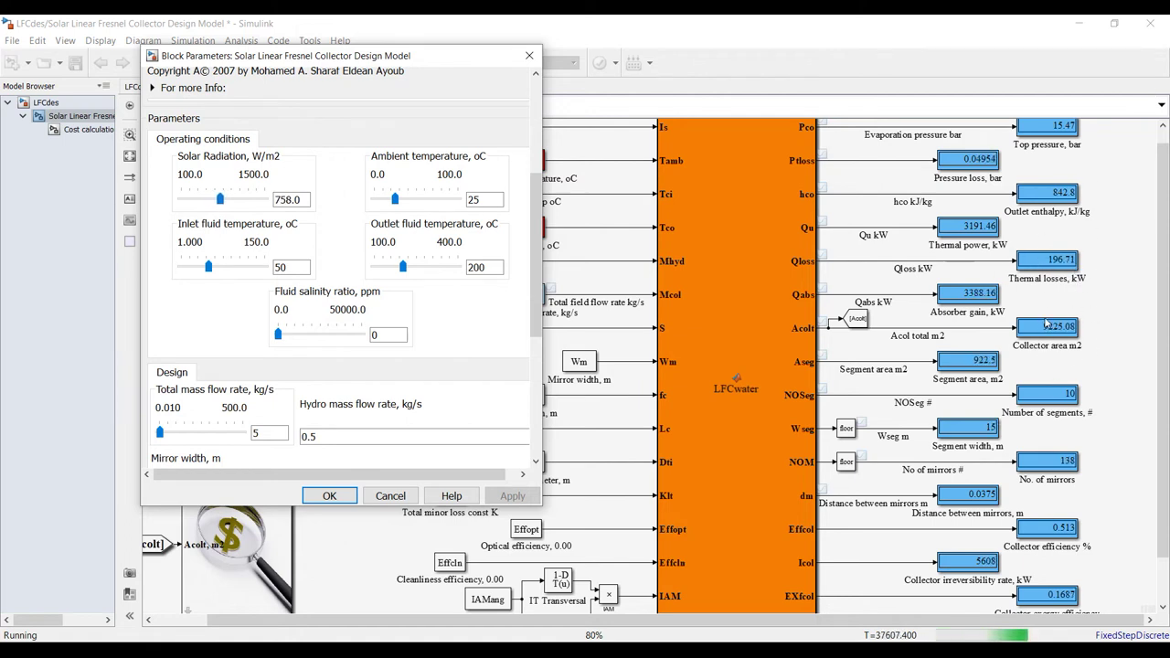
key("Right")
key("Right")
key("Right")
key("Right")
key("Right")
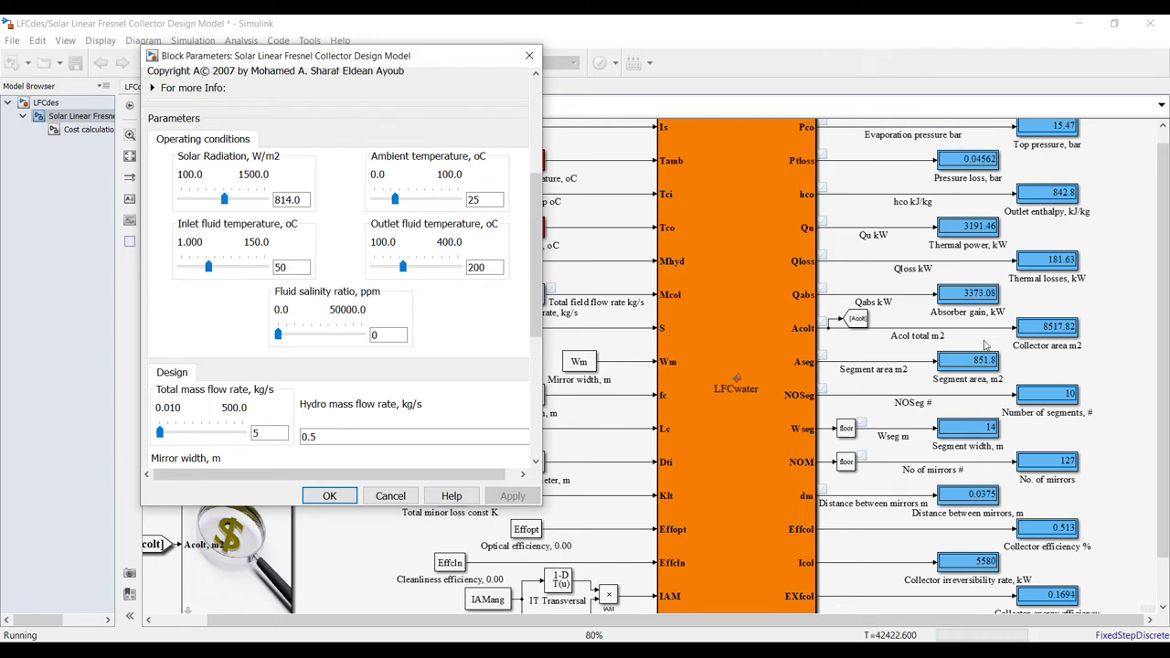
key("Right")
key("Right")
key("Right")
key("Right")
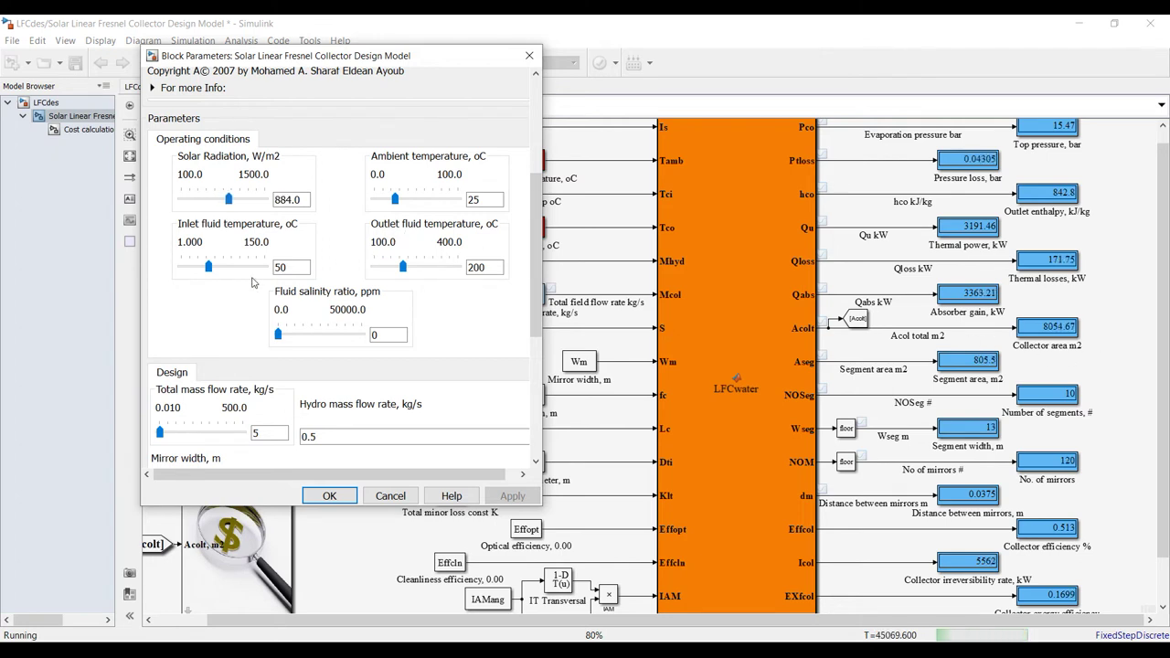
Raise the inlet fluid temperature to 75.5 °C.
left_click(209, 267)
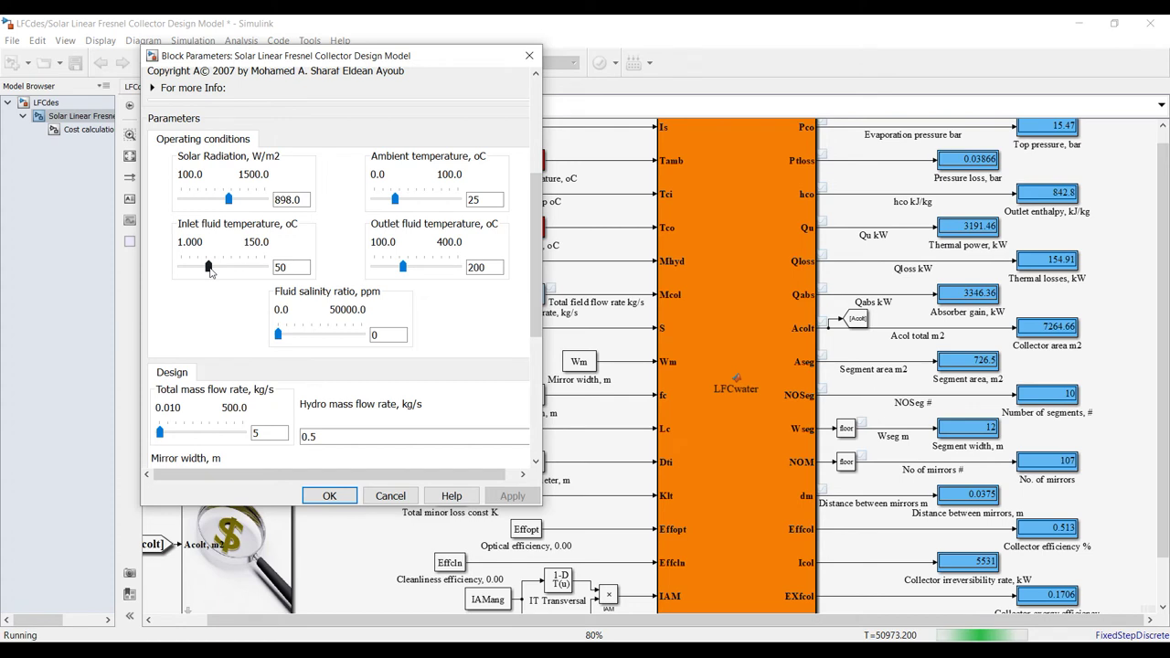
key("Right")
key("Right")
key("Right")
key("Right")
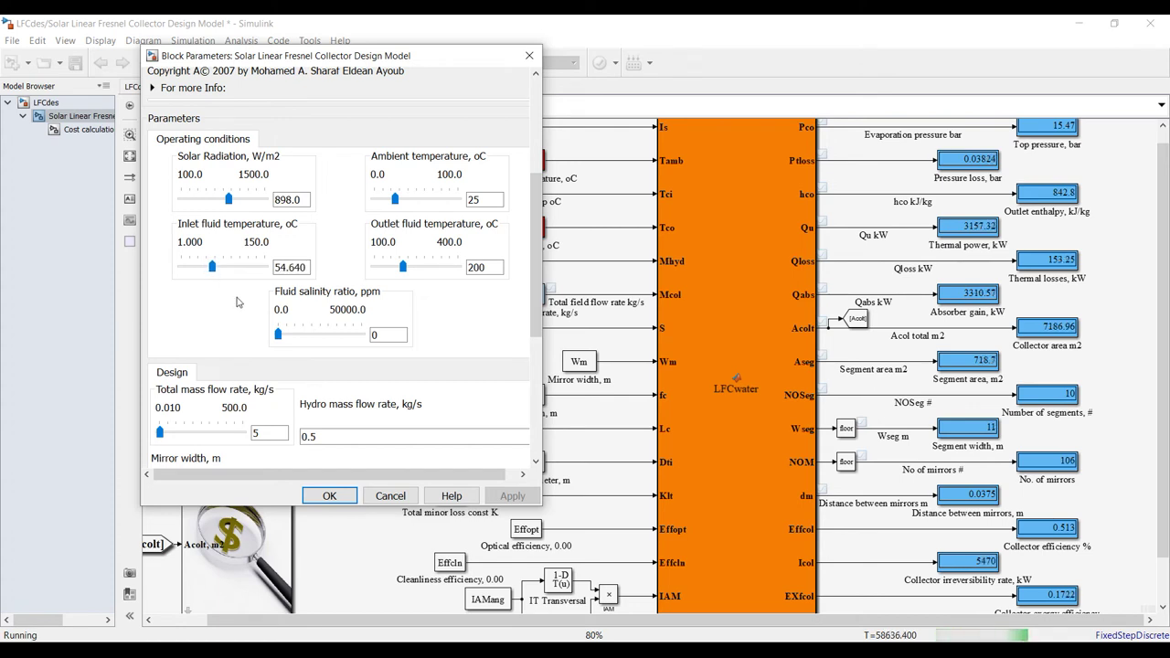
key("Right")
key("Right")
key("Right")
key("Right")
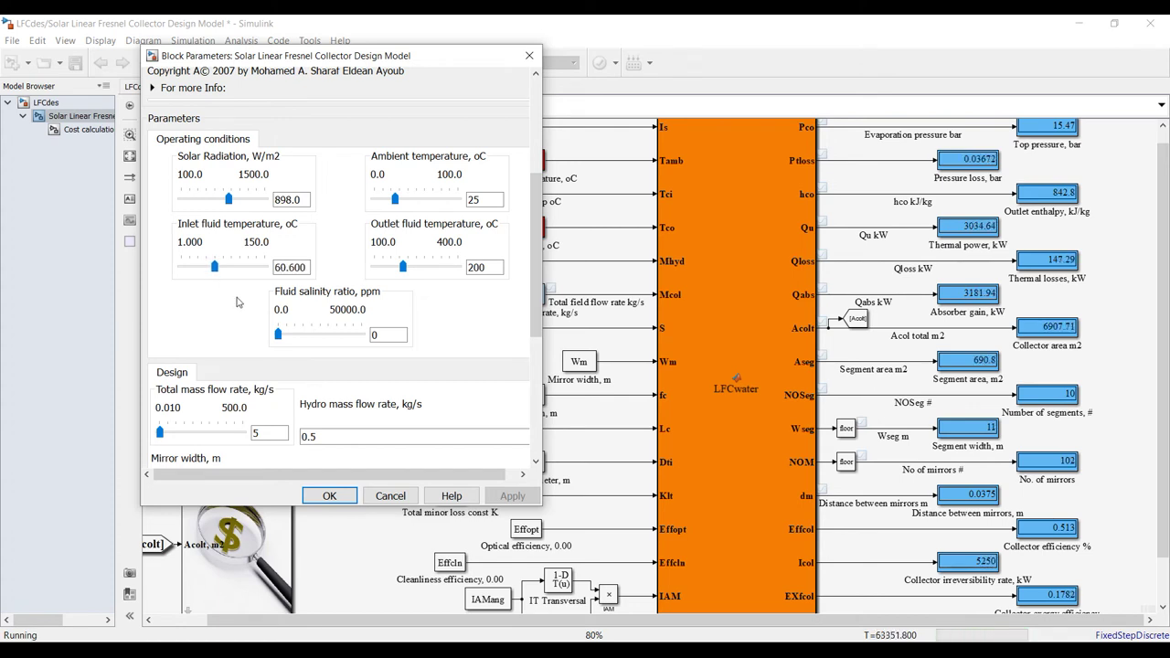
key("Right")
key("Right")
key("Right")
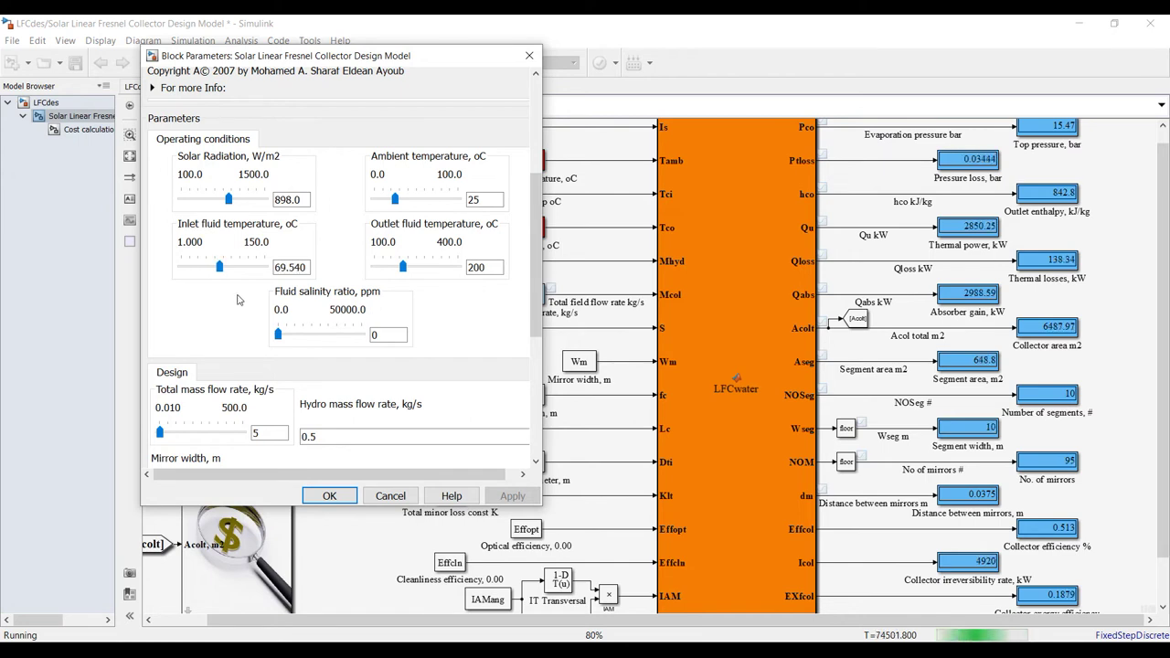
key("Right")
key("Right")
key("Right")
key("Right")
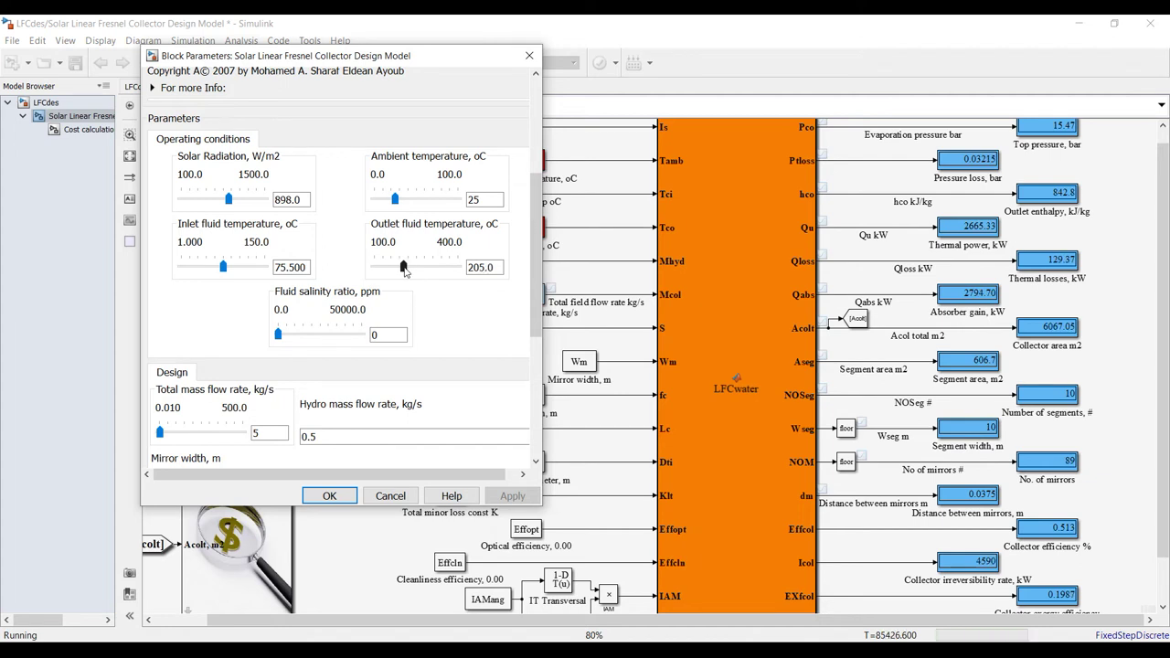
Raise the outlet fluid temperature to 283 °C.
left_click(405, 270)
key("Right")
key("Right")
key("Right")
key("Right")
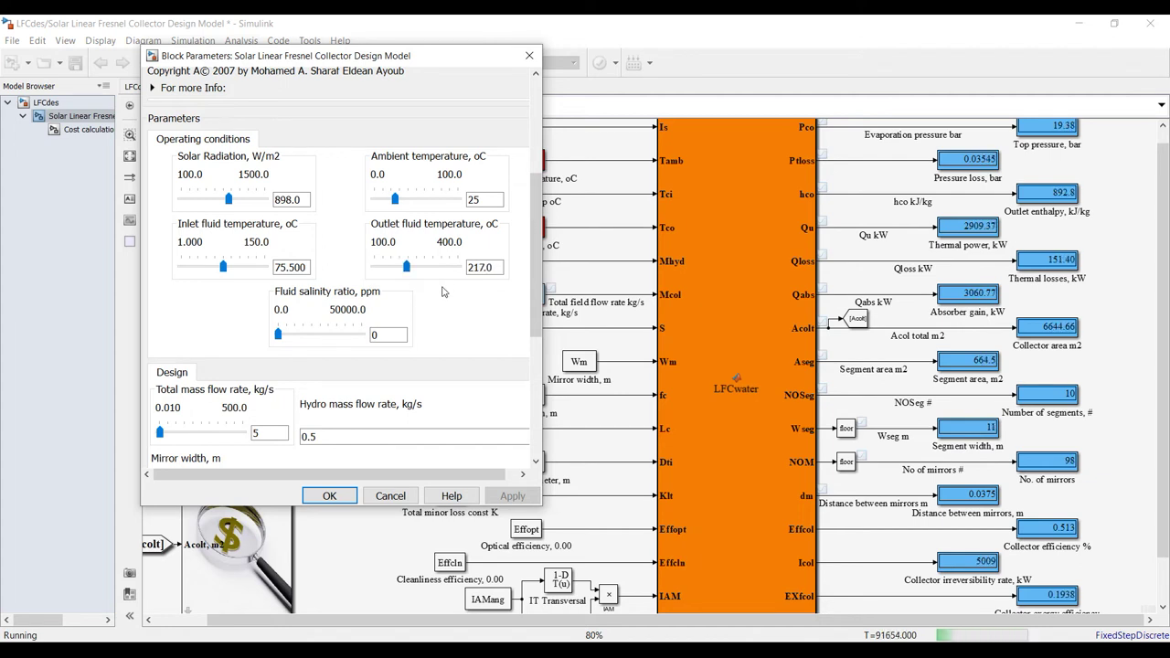
key("Right")
key("Right")
key("Right")
key("Right")
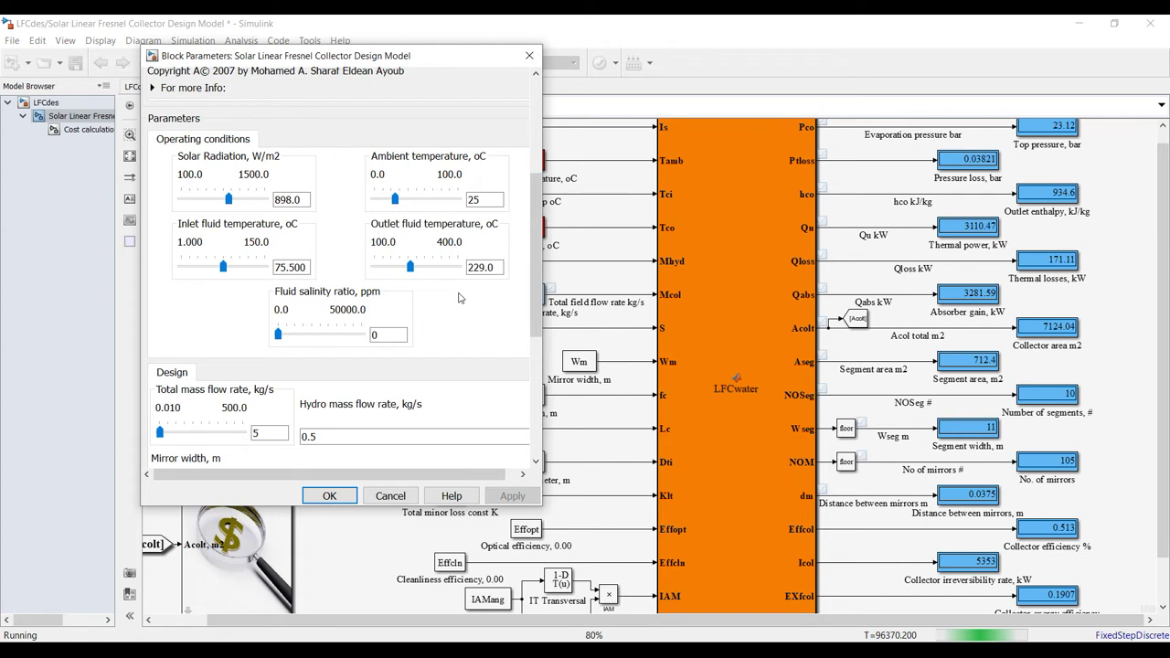
key("Right")
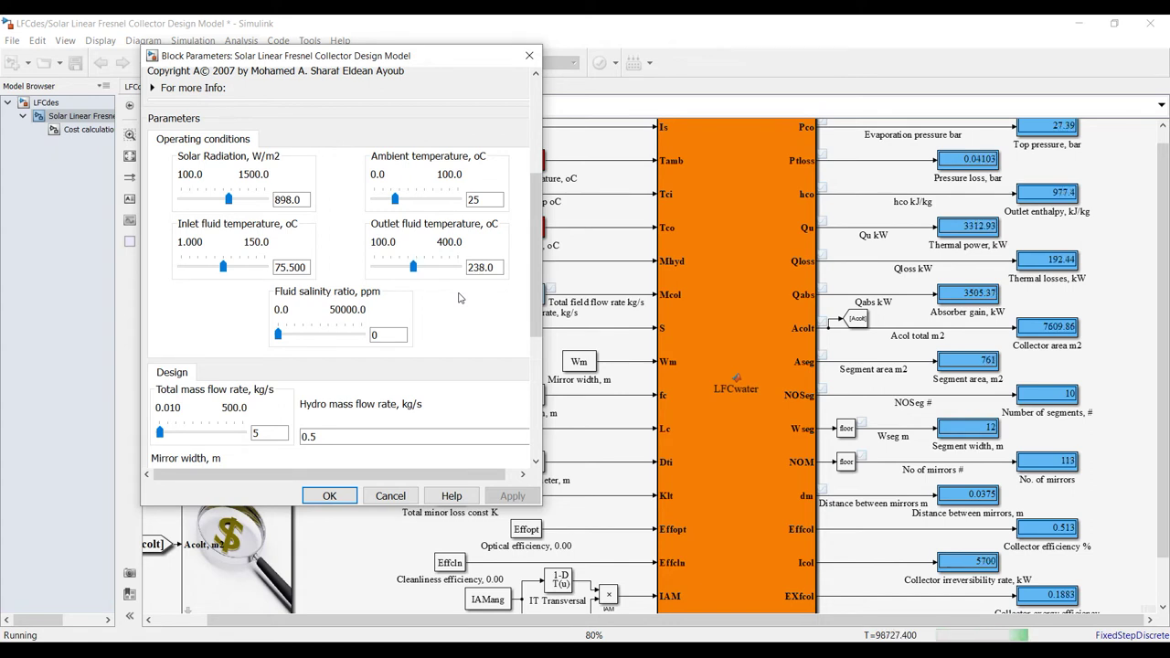
key("Right")
key("Right")
key("Right")
key("Right")
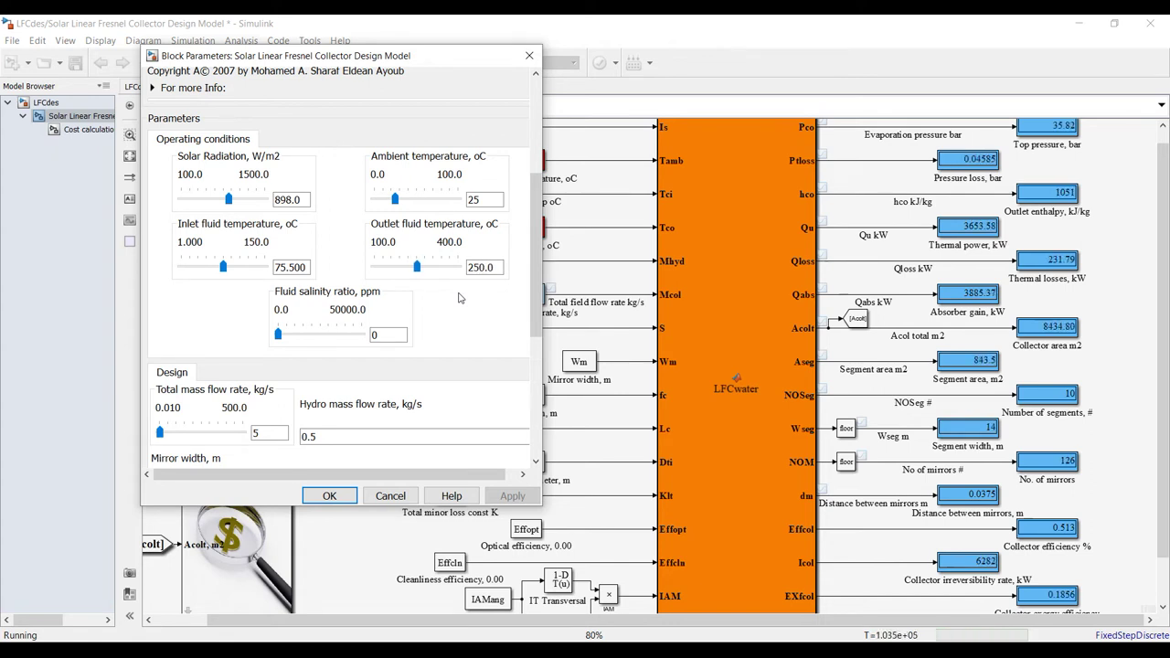
key("Right")
key("Right")
key("Right")
key("Right")
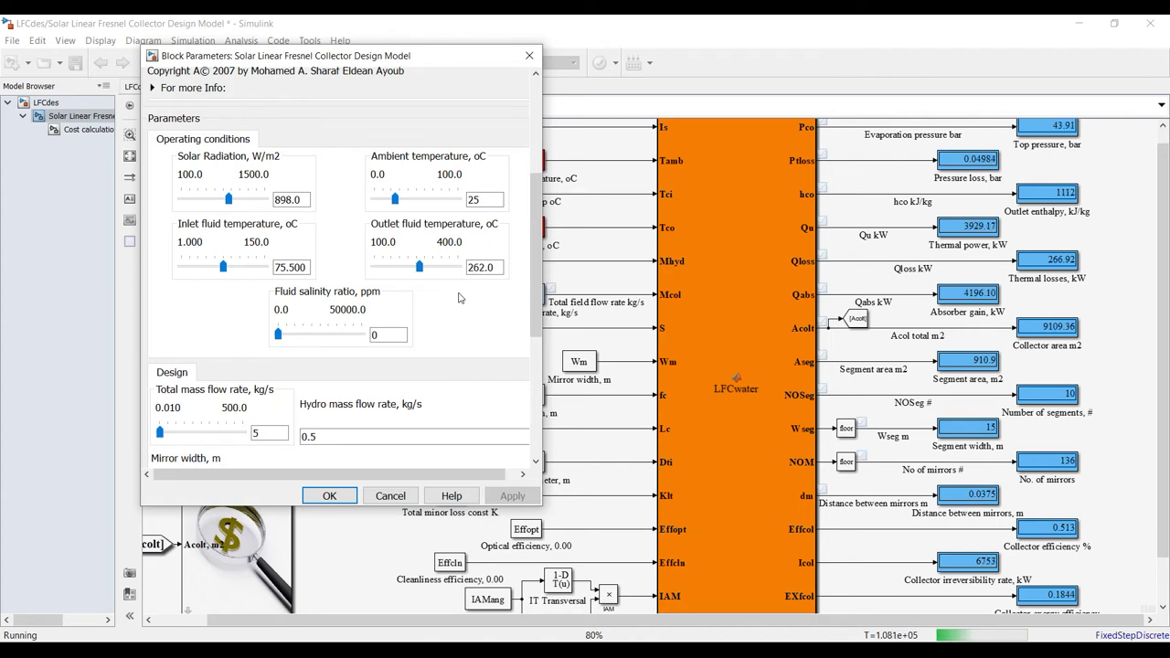
key("Right")
key("Right")
key("Right")
key("Right")
key("Right")
key("Right")
key("Right")
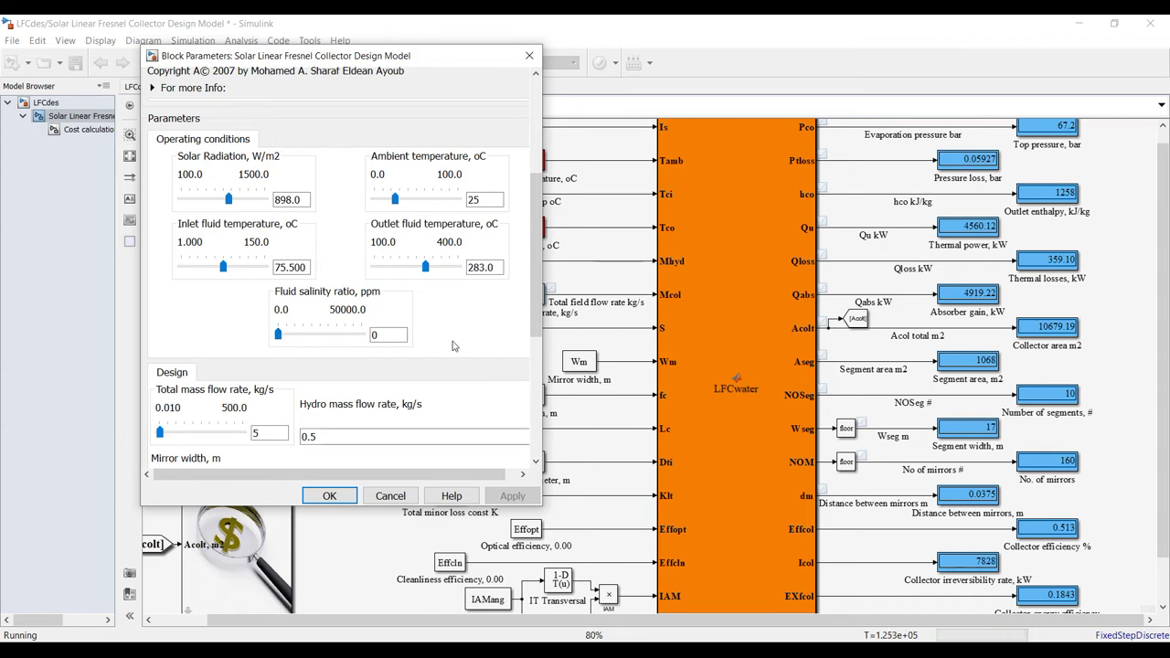
Set the total mass flow rate to 35.009 kg/s and the optical efficiency to 0.650.
left_click_drag(159, 433, 162, 434)
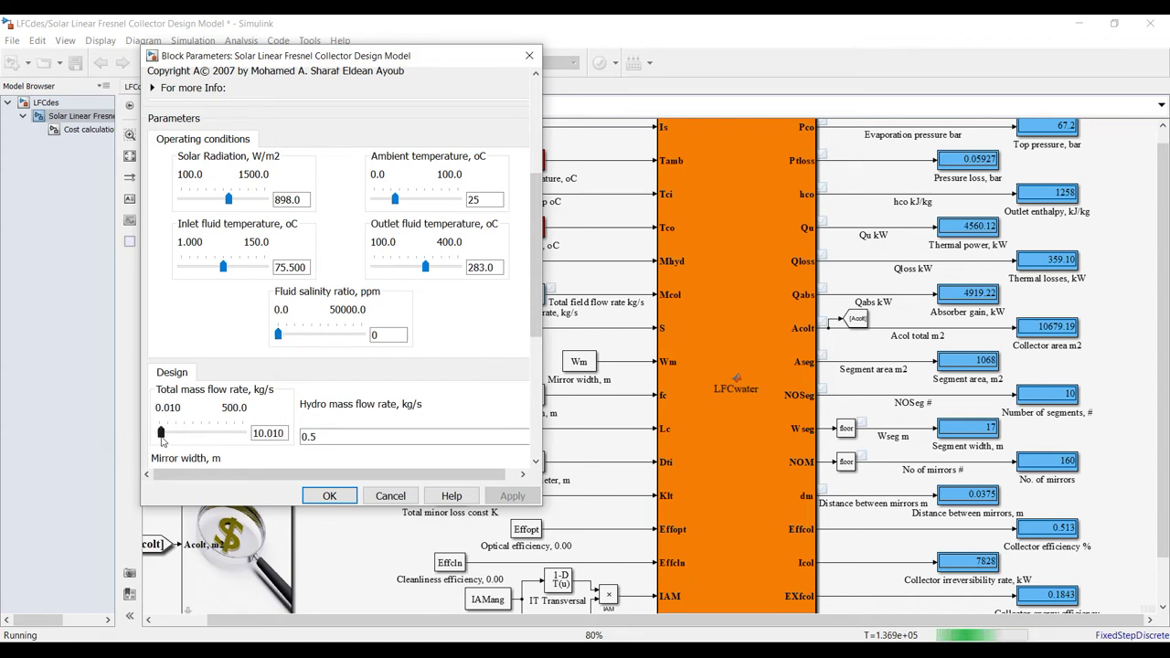
left_click(223, 439)
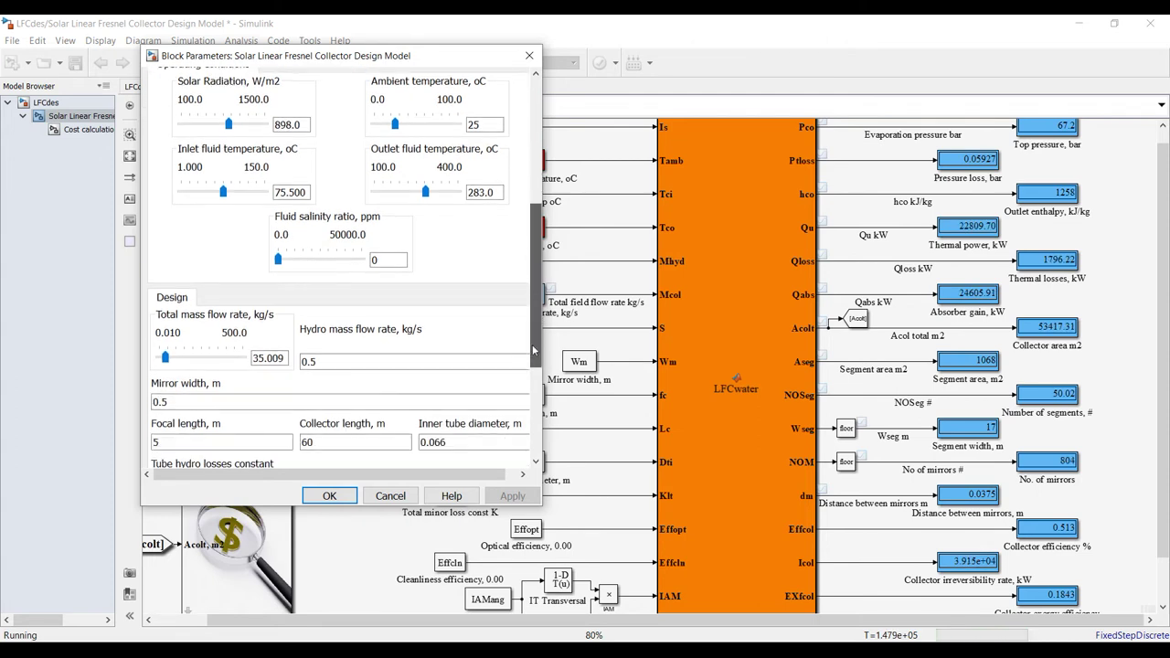
left_click_drag(535, 350, 535, 438)
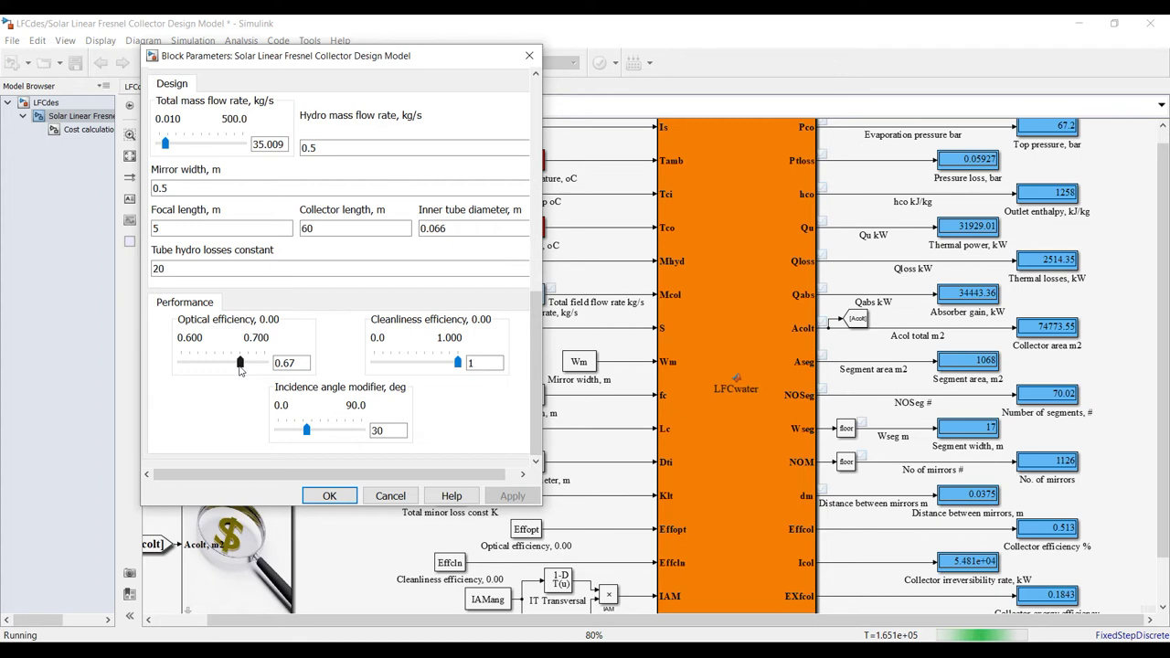
left_click_drag(240, 370, 235, 369)
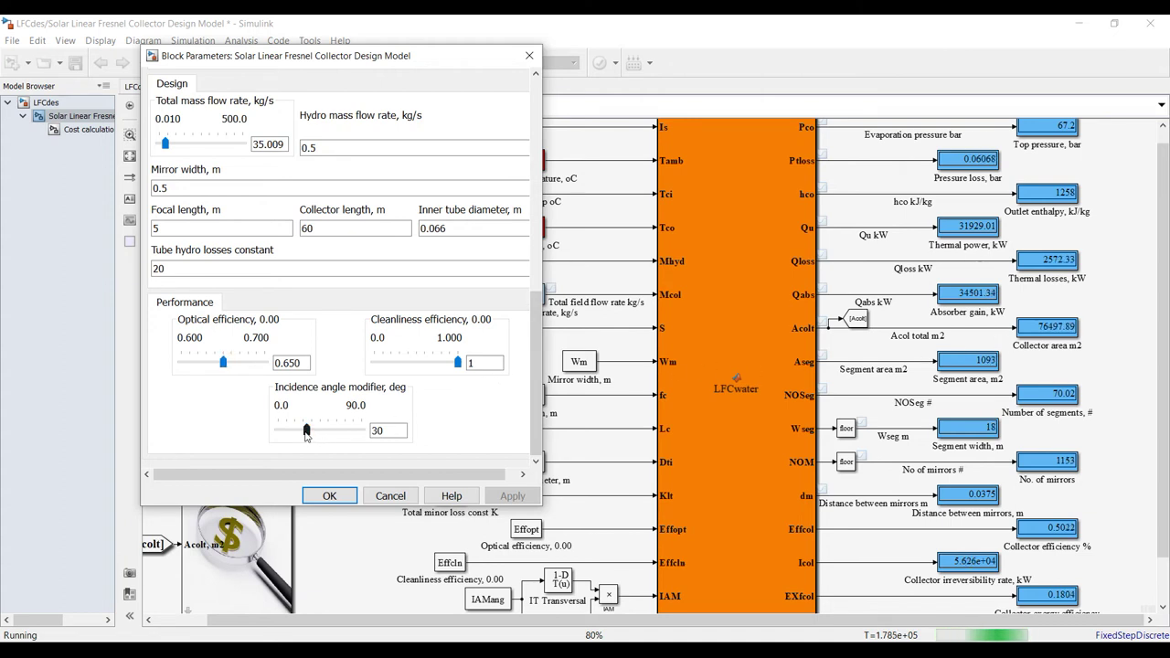
Set the incidence angle to 24.3 degrees, confirm with OK, and stop the simulation.
left_click_drag(307, 429, 309, 430)
key("Right")
key("Right")
key("Right")
key("Right")
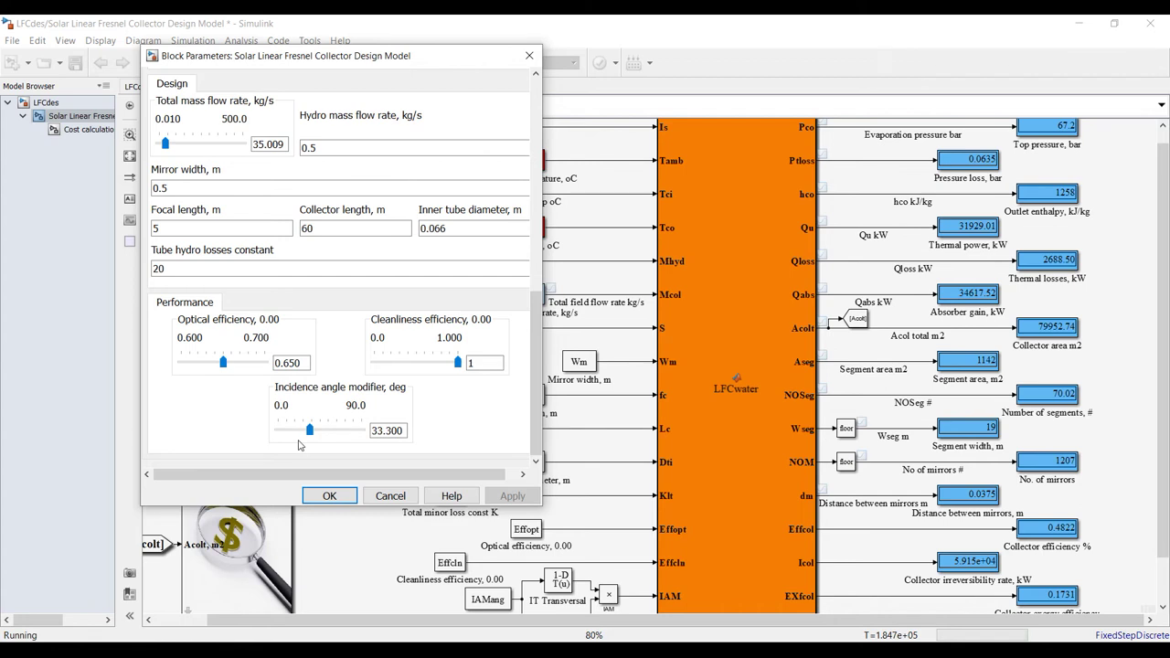
key("Right")
key("Right")
key("Right")
key("Right")
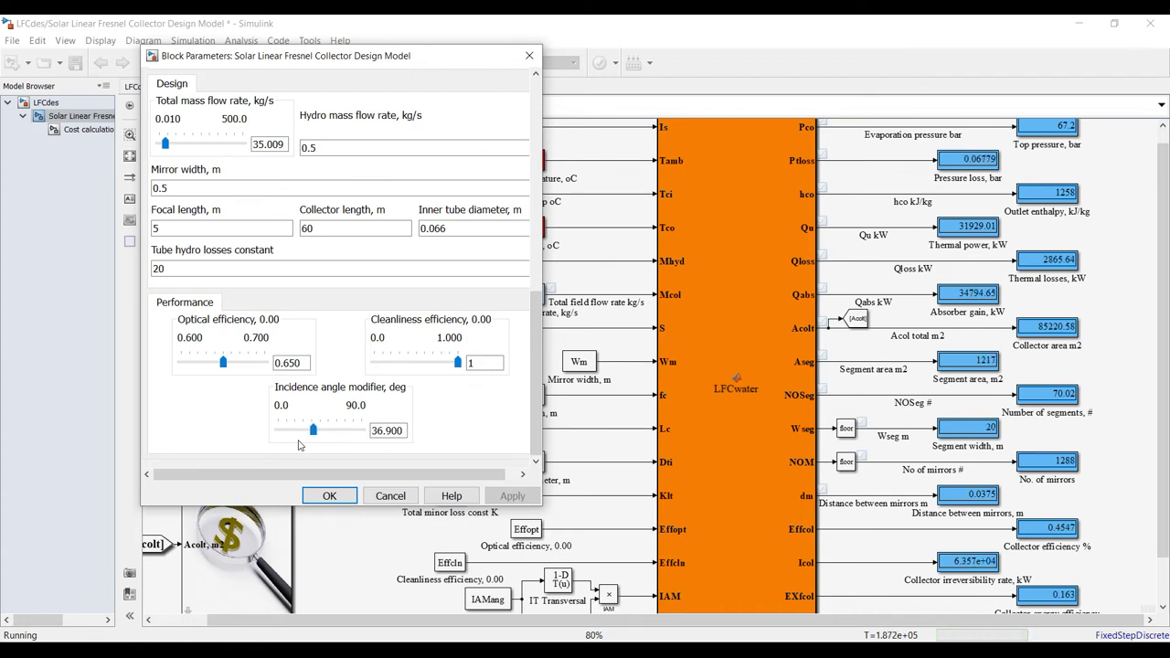
key("Right")
key("Right")
key("Right")
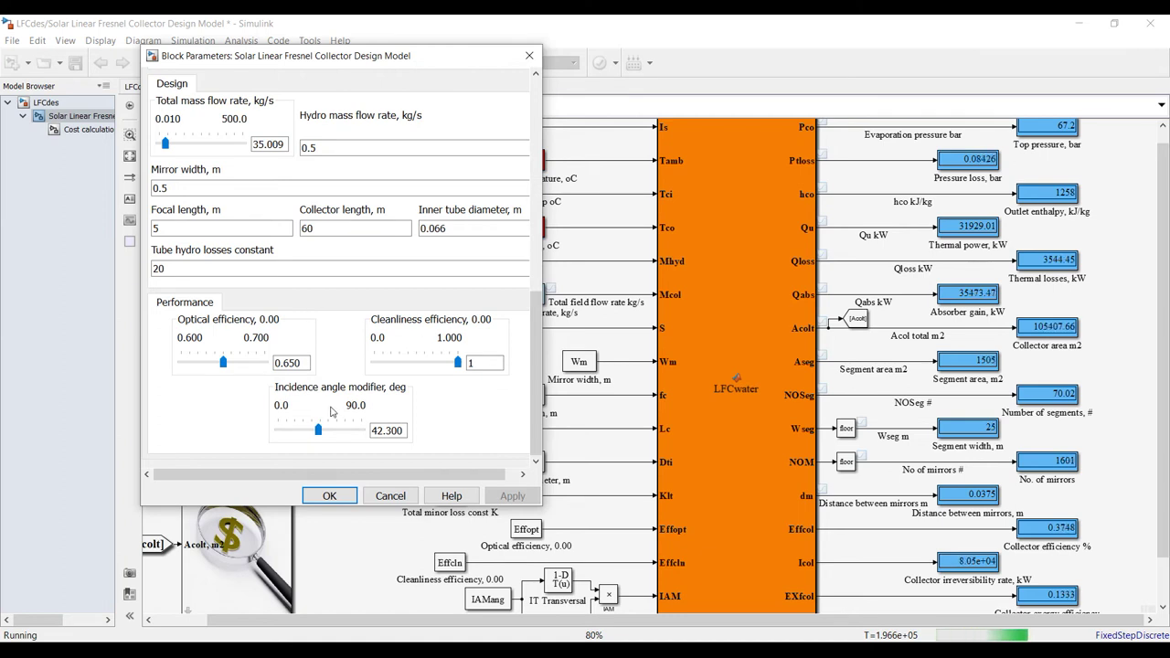
key("Right")
key("Right")
key("Left")
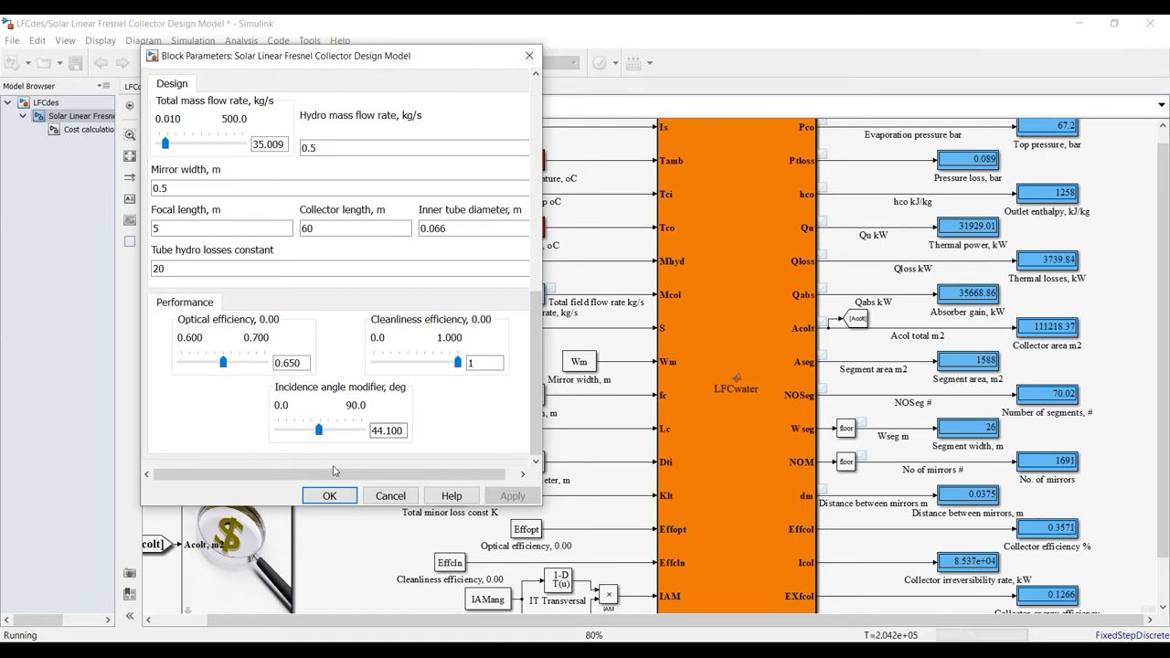
key("Left")
key("Left")
key("Left")
key("Left")
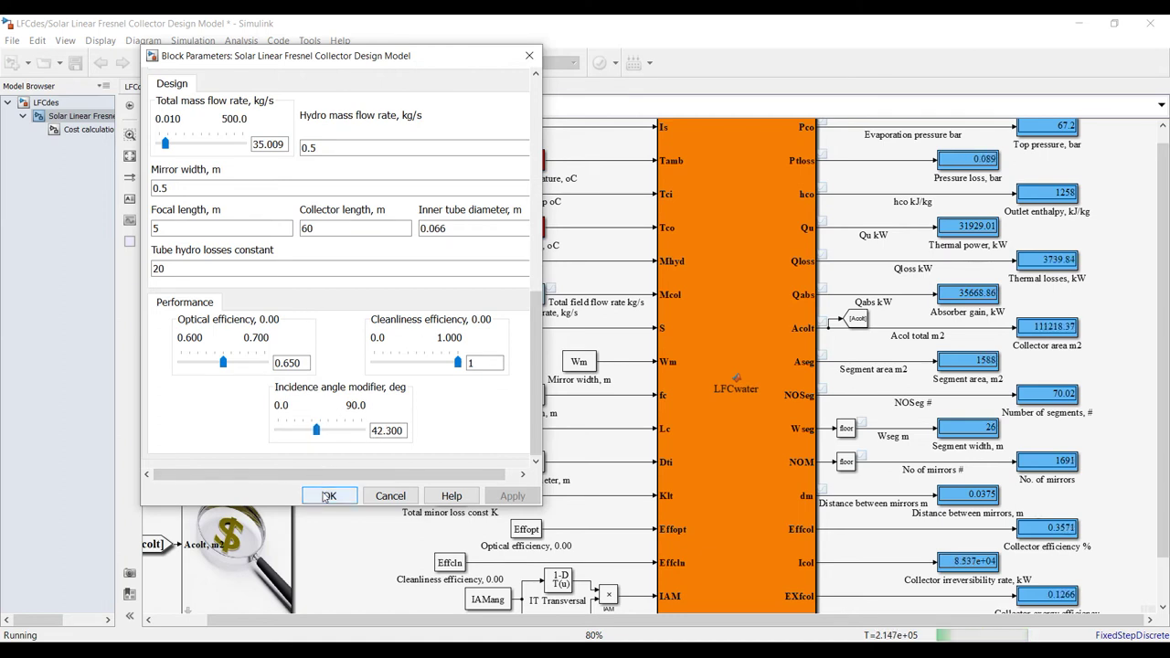
key("Left")
key("Left")
key("Left")
key("Left")
key("Left")
key("Left")
key("Left")
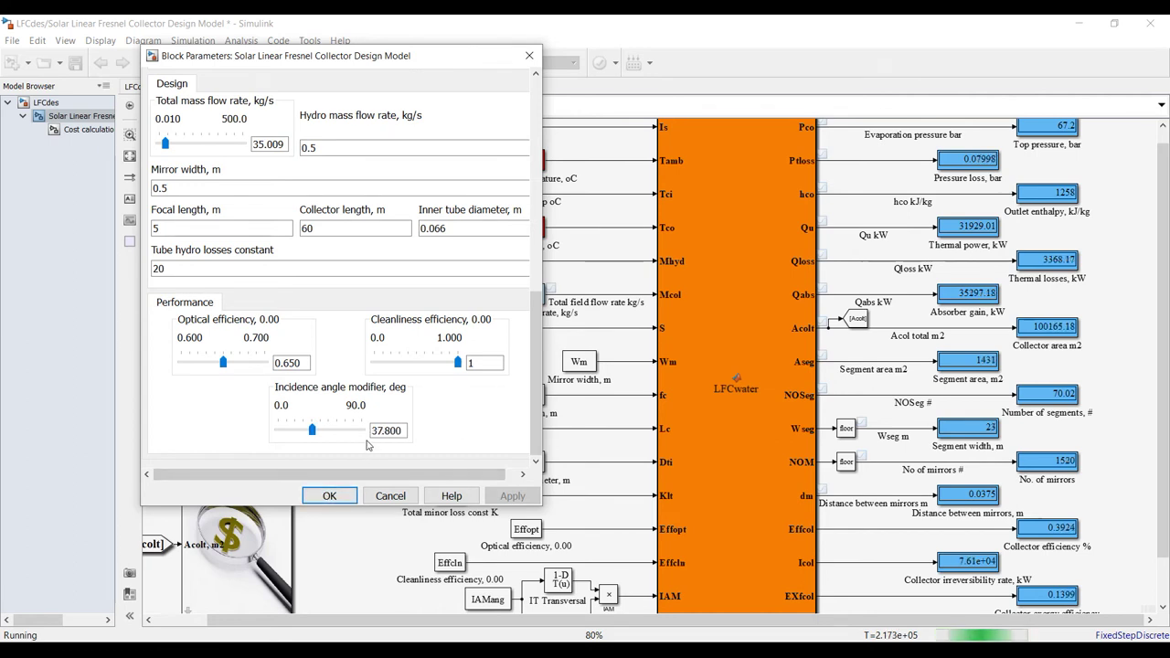
key("Left")
key("Left")
key("Left")
key("Left")
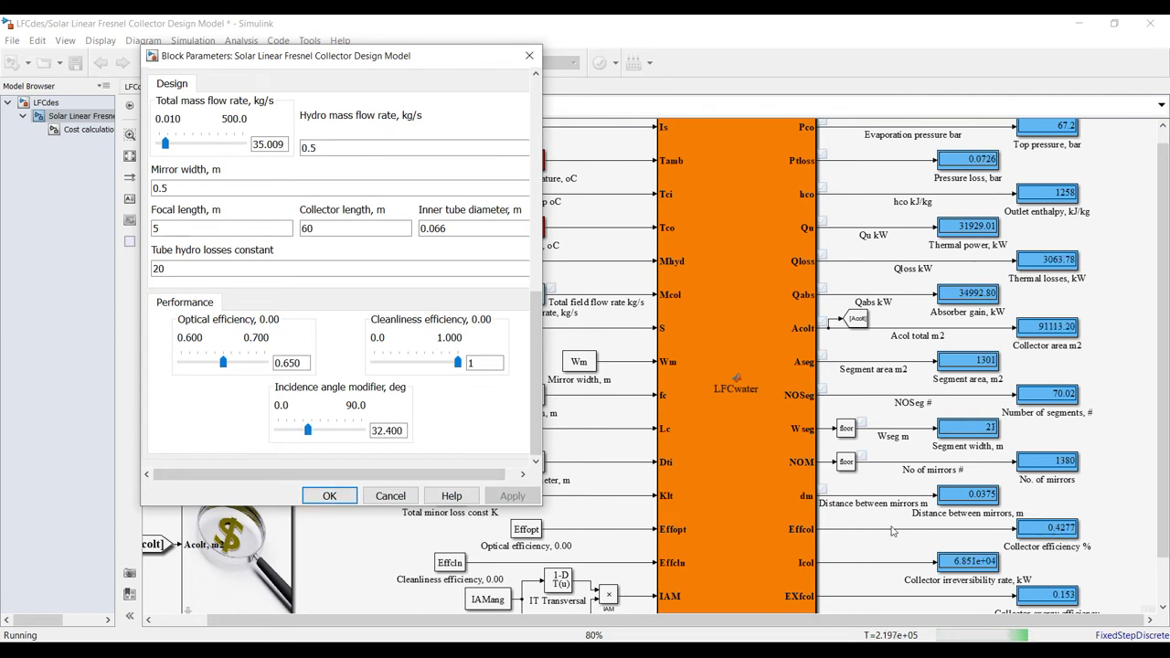
key("Left")
key("Left")
key("Left")
key("Left")
key("Left")
key("Left")
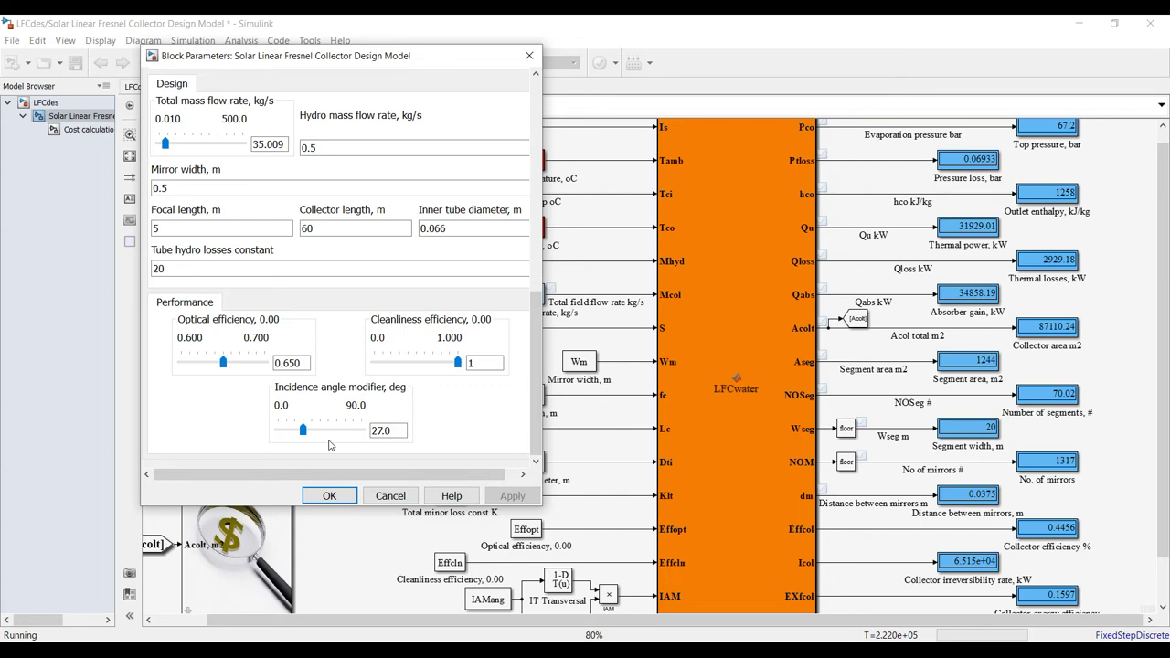
left_click(329, 496)
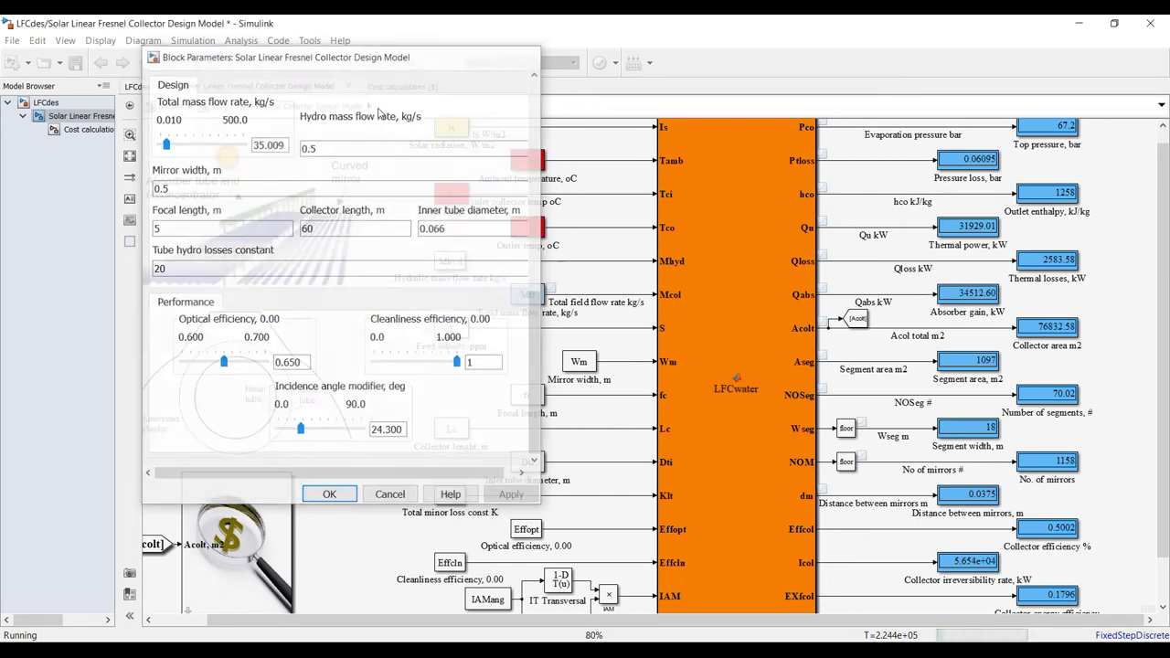
left_click(351, 64)
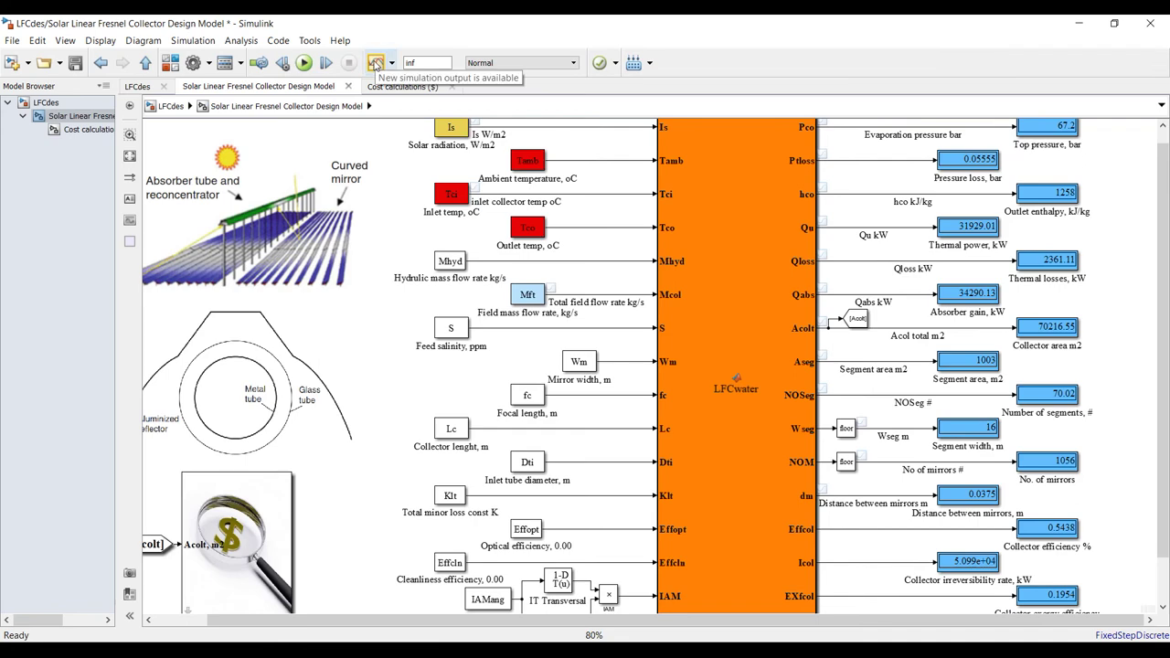
Open the Simulation Data Inspector showing Run 2 of LFCdes.
left_click(375, 63)
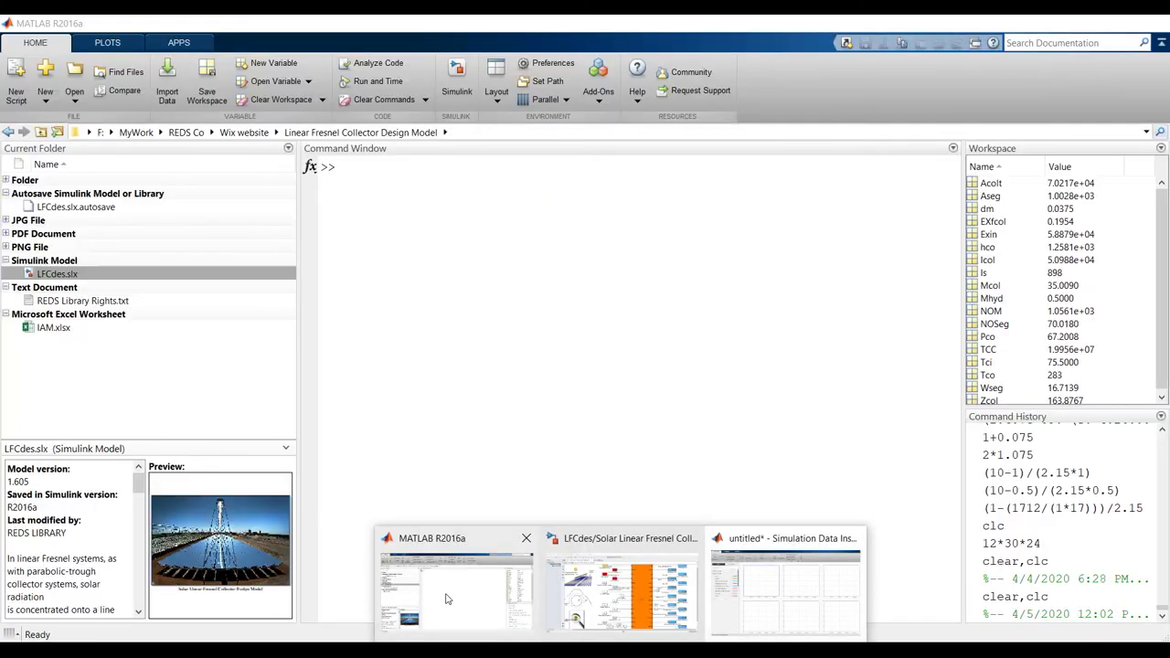
Display Aseg (1.0028e+03), EXfcol (0.1954) and NOM (1.0561e+03) in the Command Window.
left_click(447, 599)
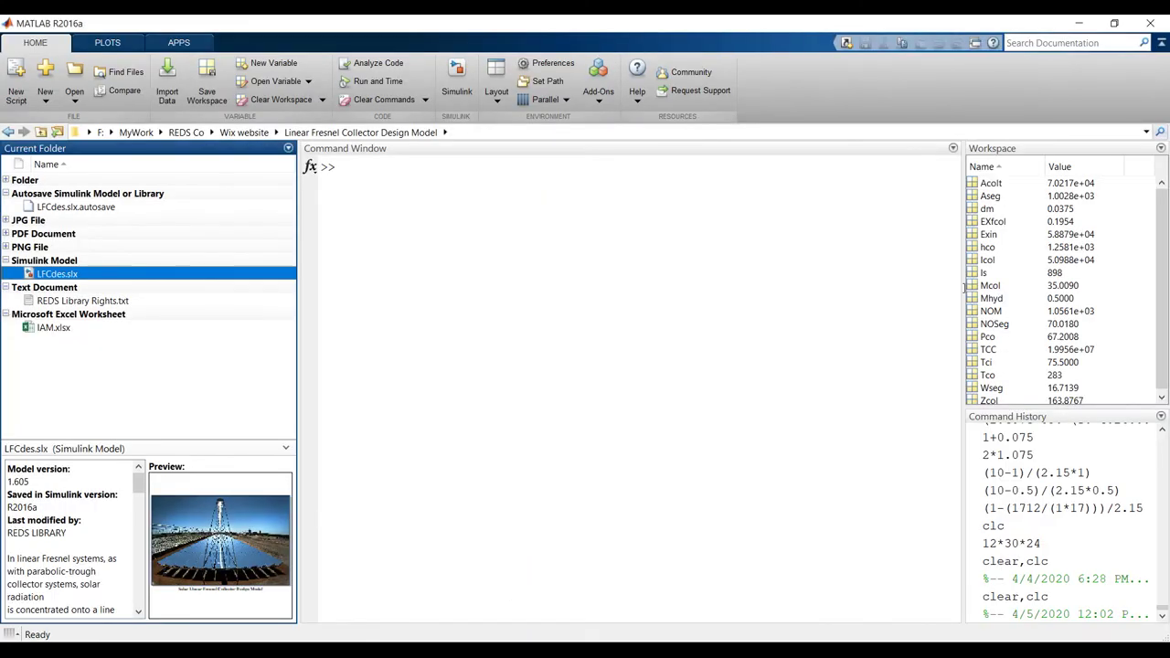
left_click(990, 185)
left_click(988, 195)
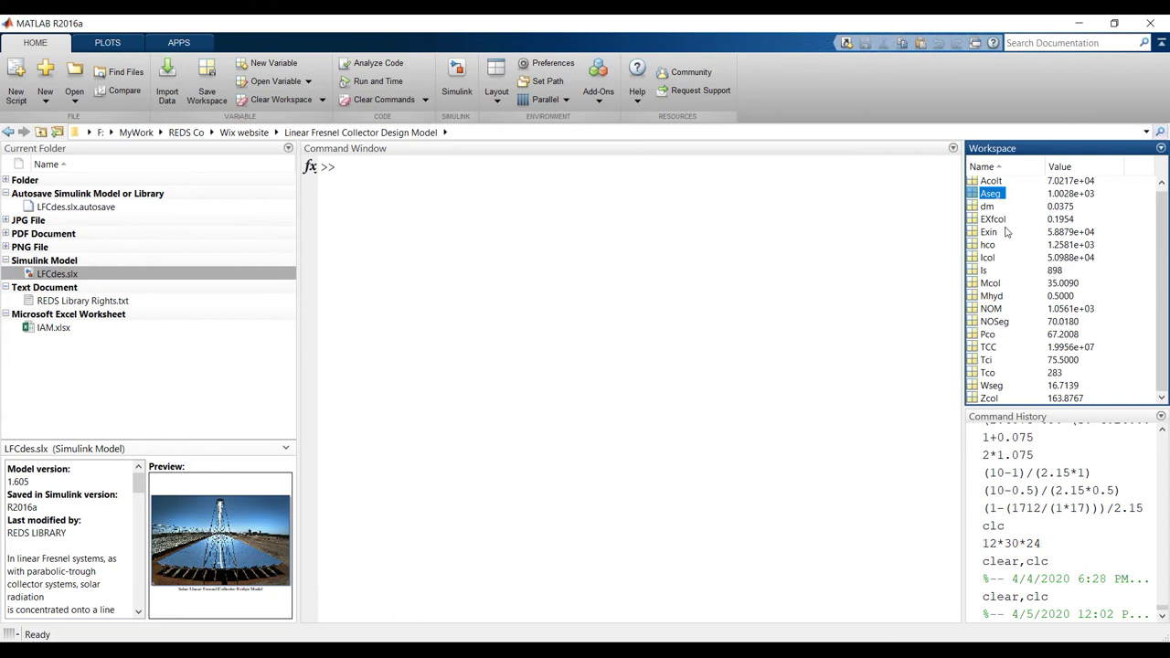
left_click_drag(976, 193, 416, 190)
key("Return")
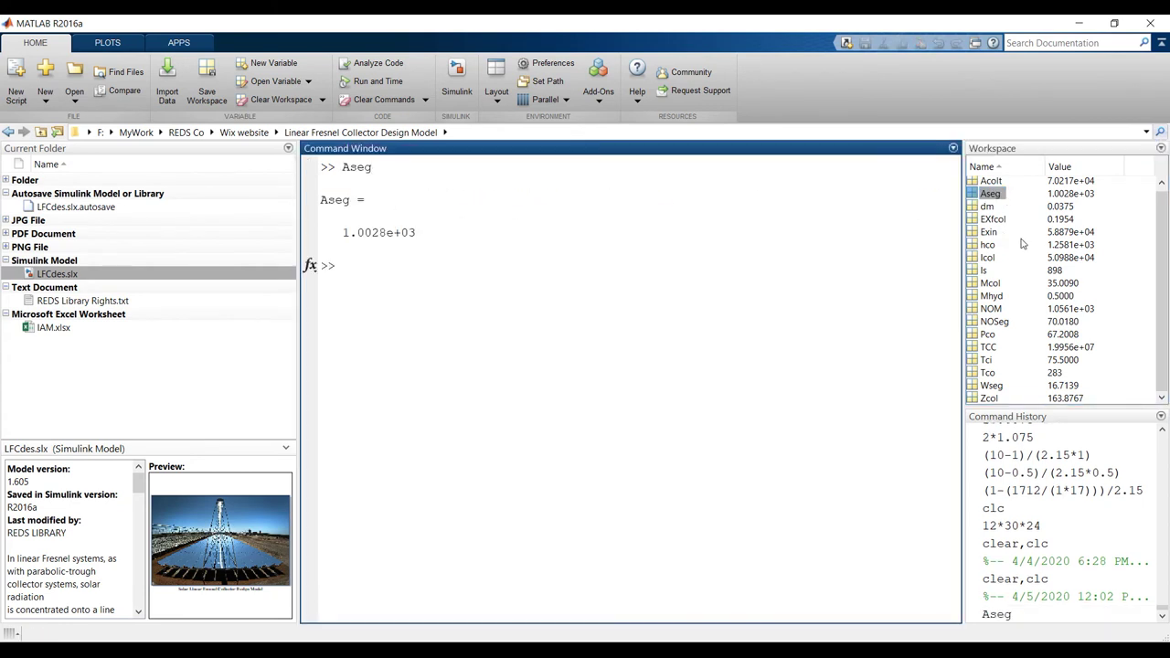
left_click_drag(983, 219, 452, 290)
key("Return")
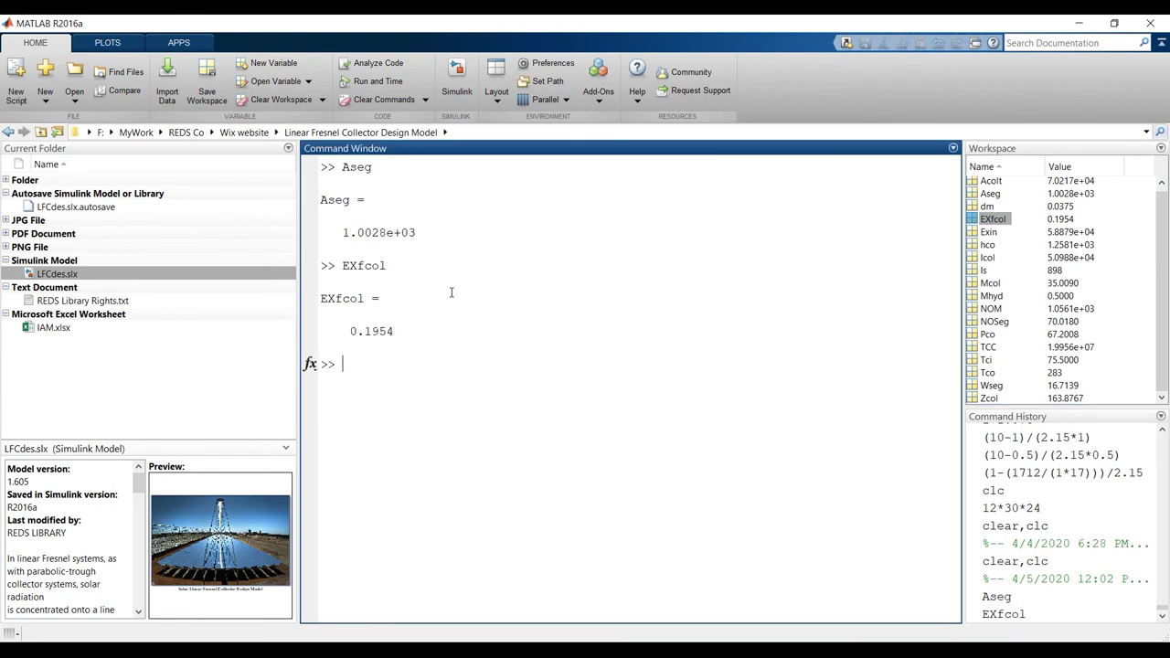
left_click_drag(976, 309, 473, 358)
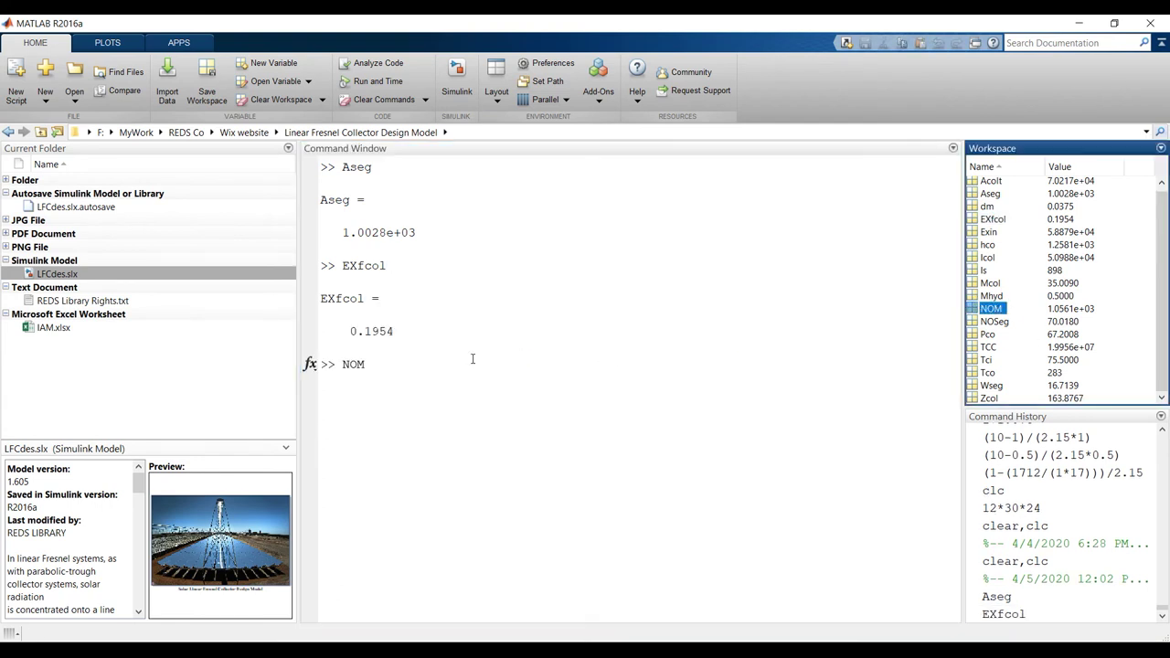
key("Return")
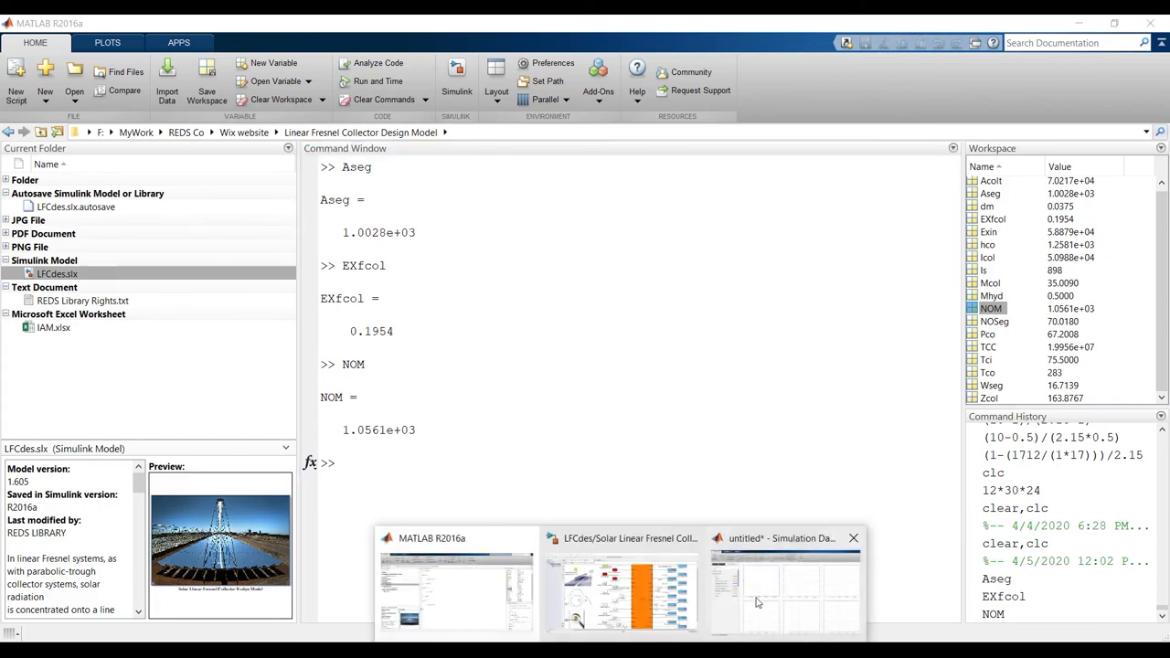
left_click(759, 603)
Maximize the Data Inspector and plot Zcol, hco and Qu in the three top subplots.
left_click(986, 72)
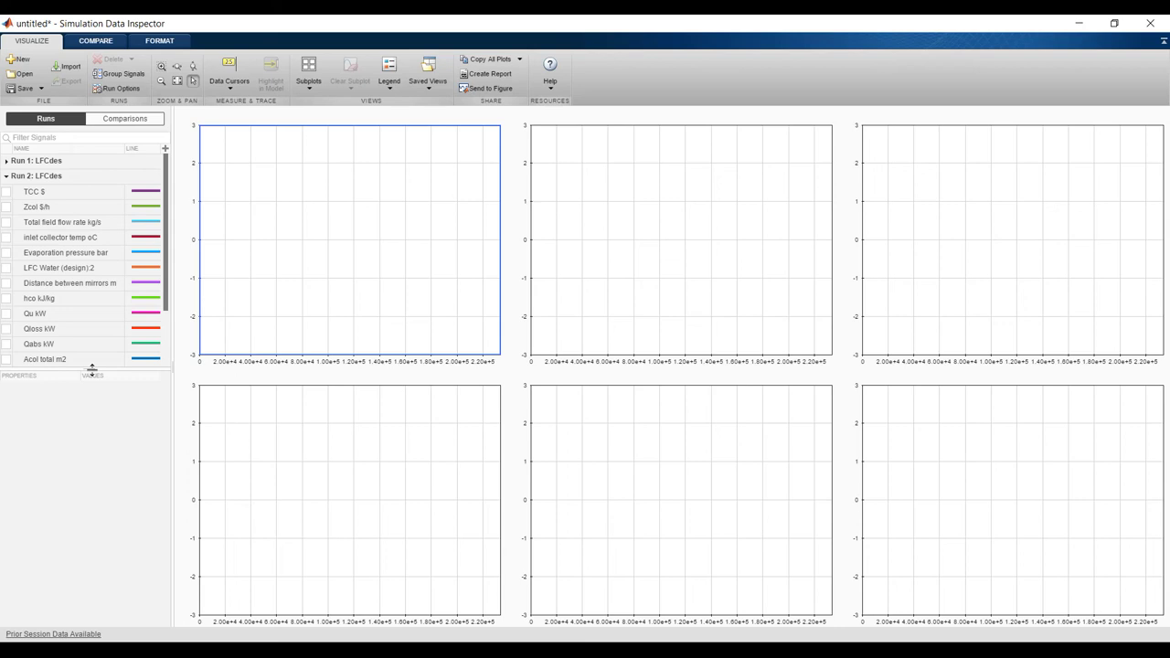
left_click_drag(92, 368, 81, 552)
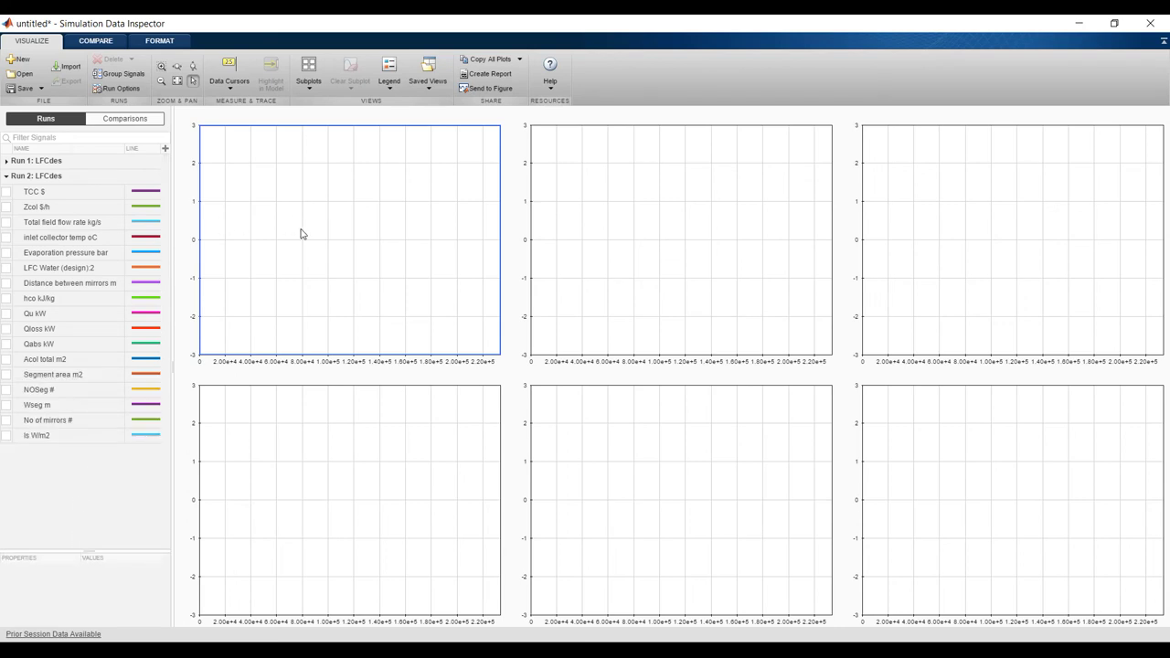
left_click(7, 208)
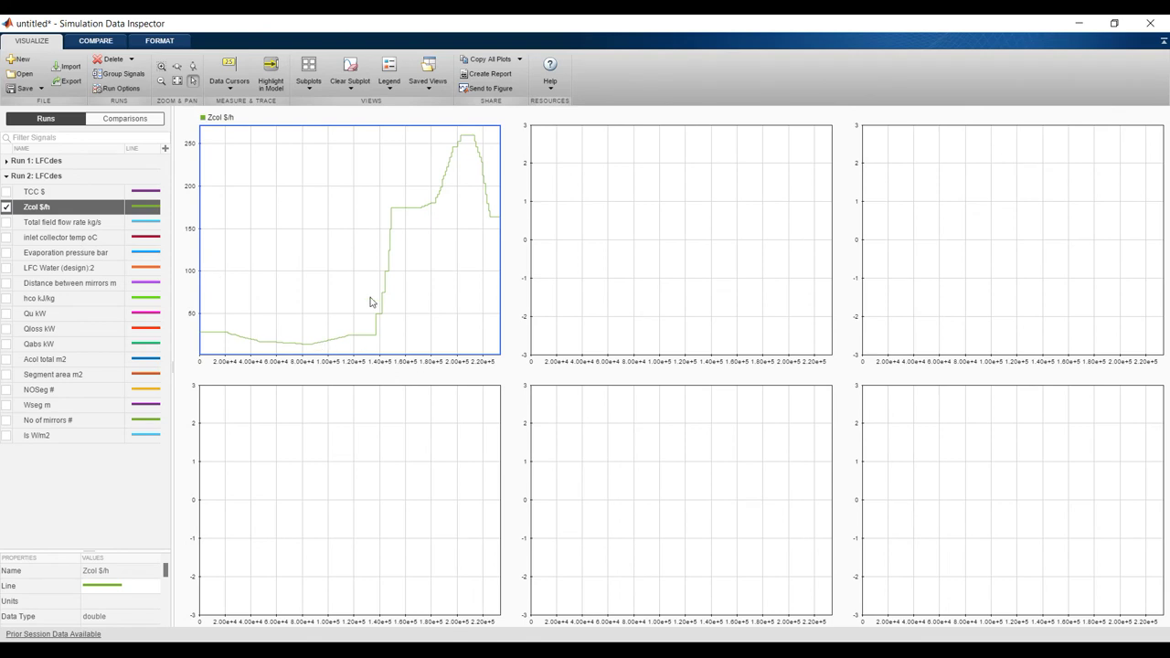
left_click(715, 211)
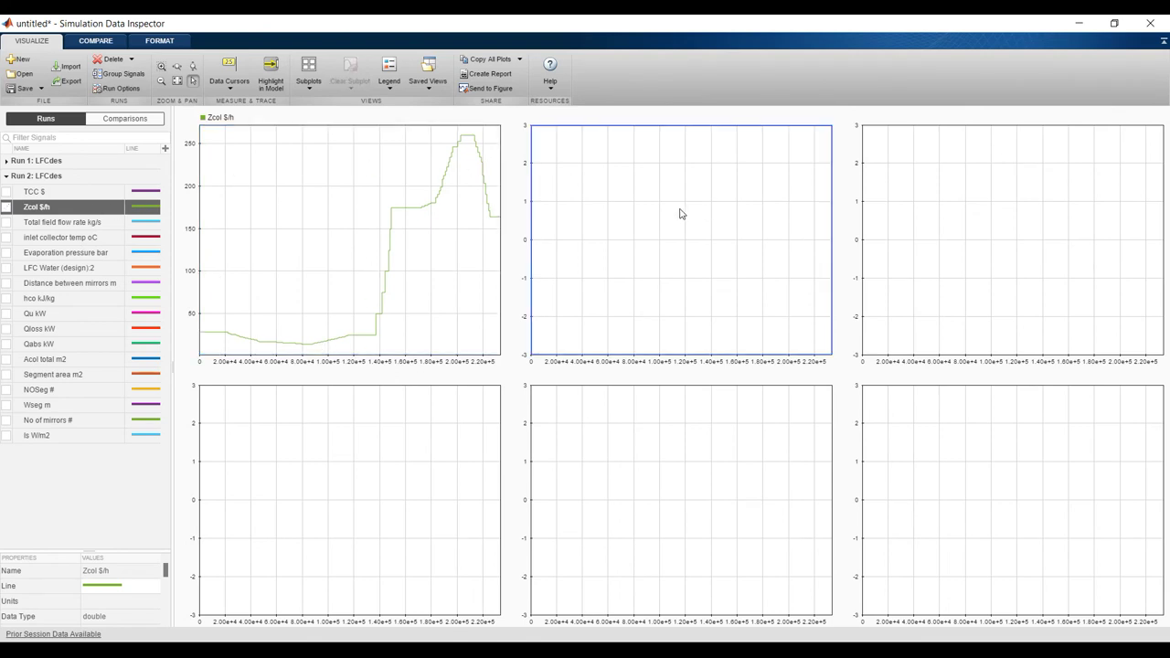
left_click(6, 223)
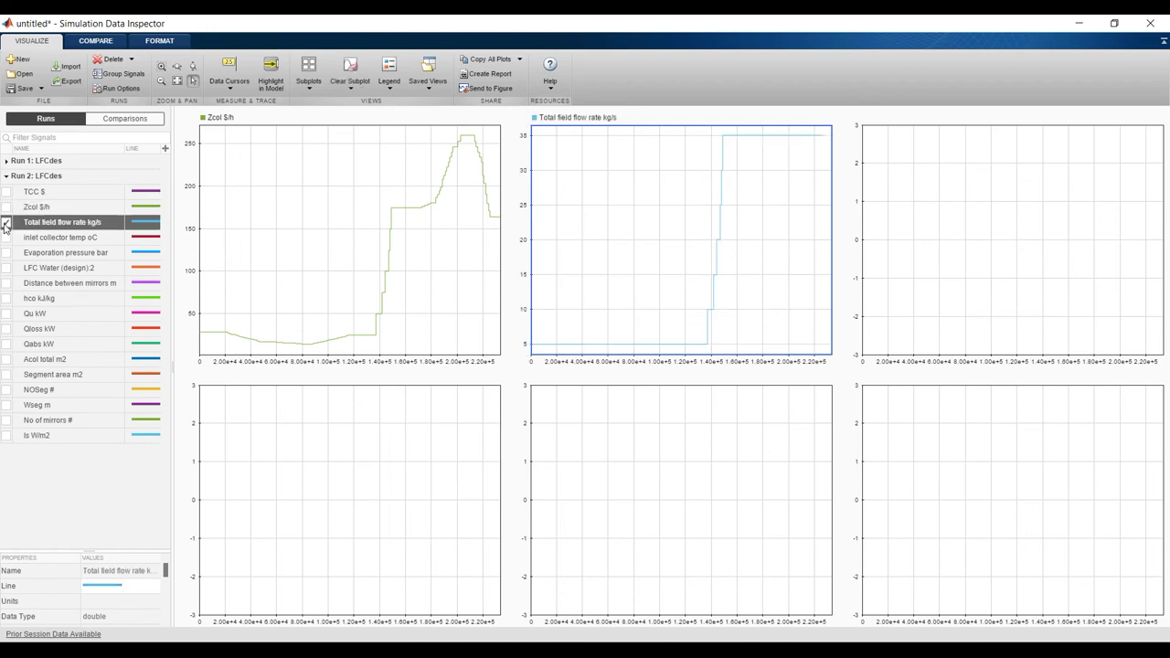
left_click(6, 223)
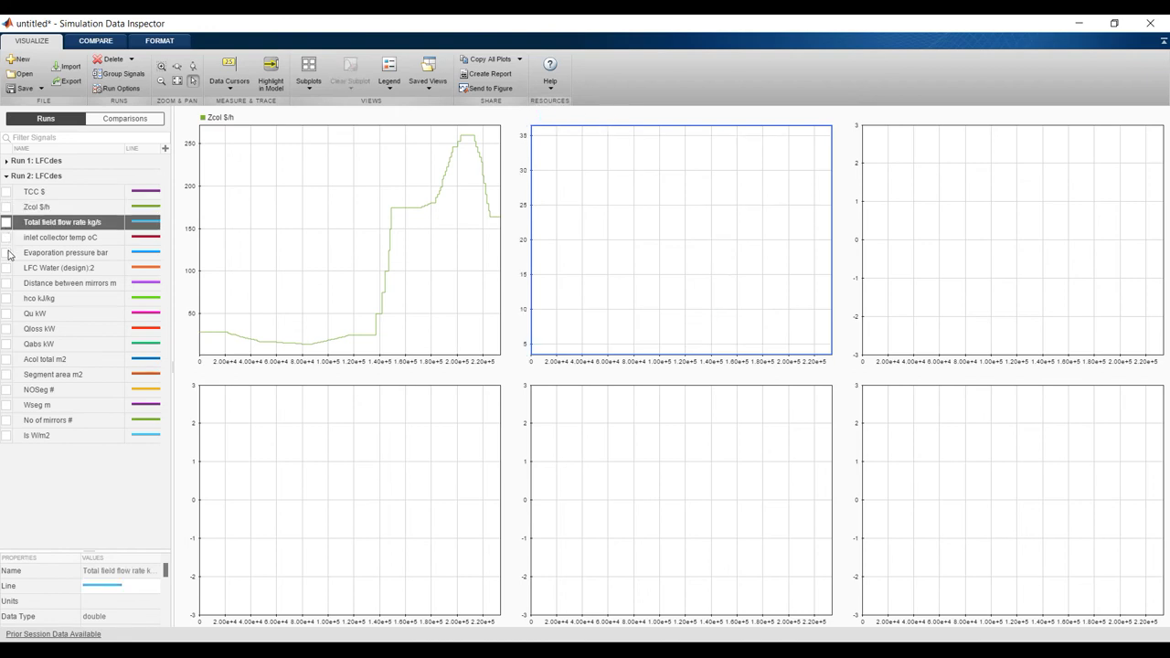
left_click(7, 300)
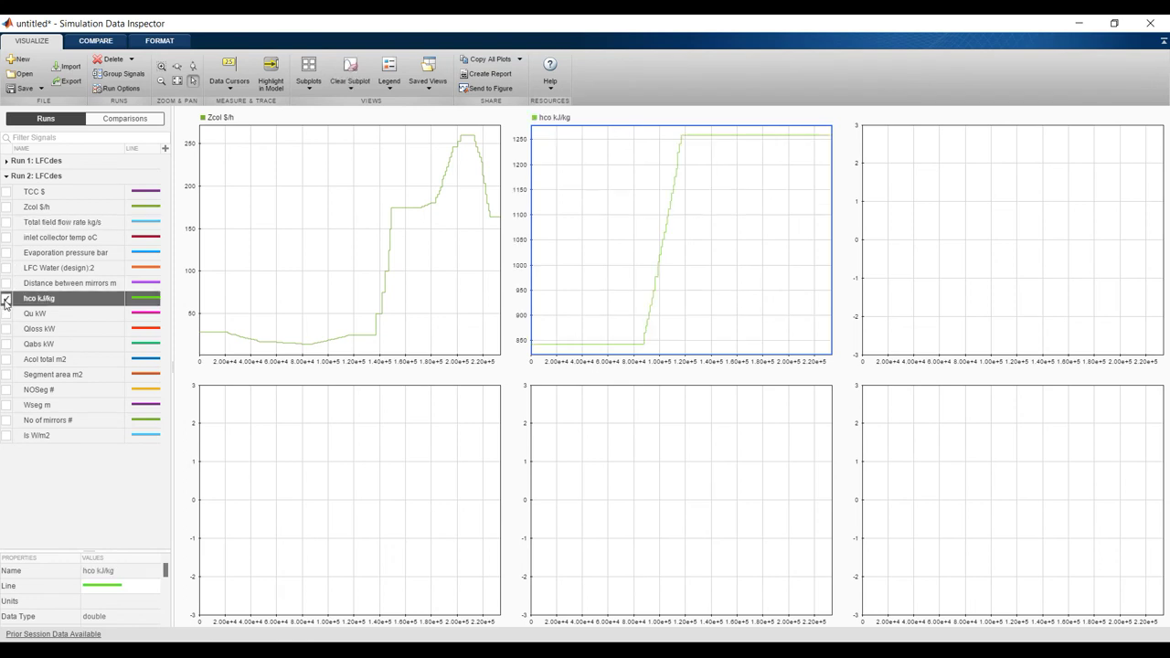
left_click(928, 228)
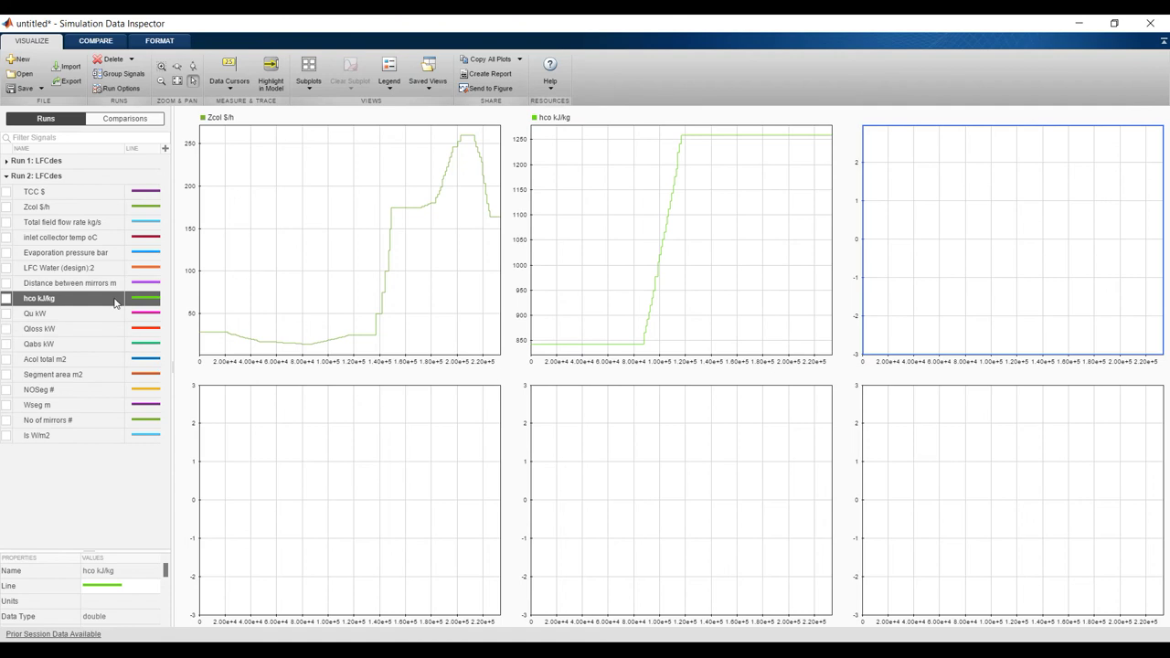
left_click(6, 314)
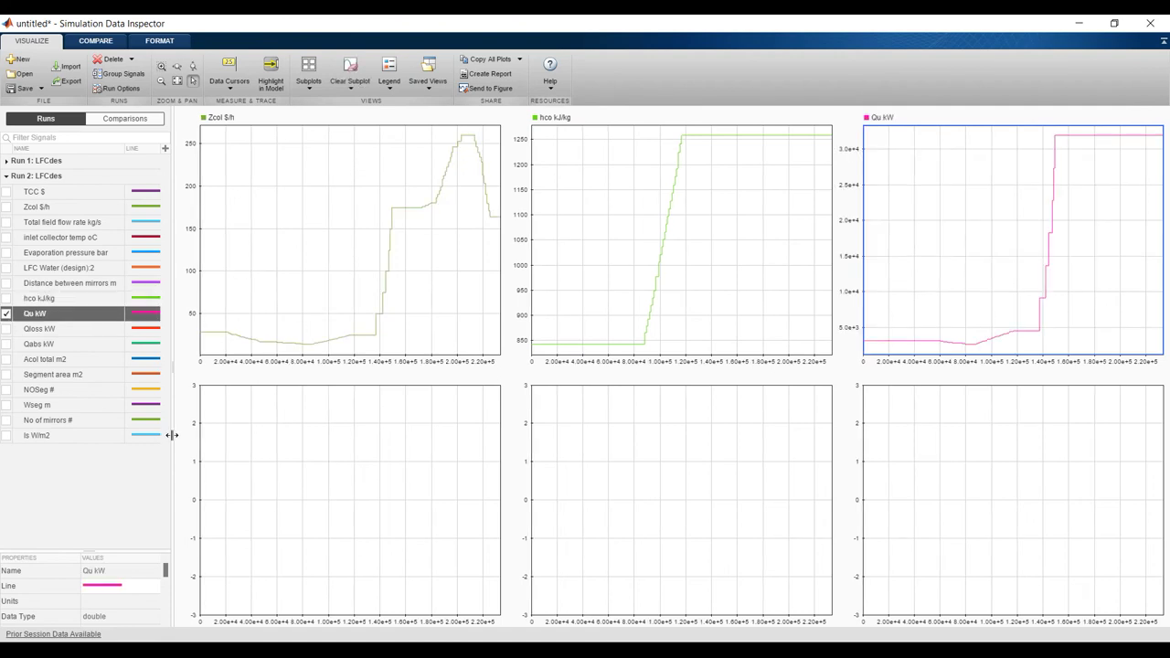
Overlay Qloss, Qabs and Qu together in the bottom-left subplot.
left_click(318, 499)
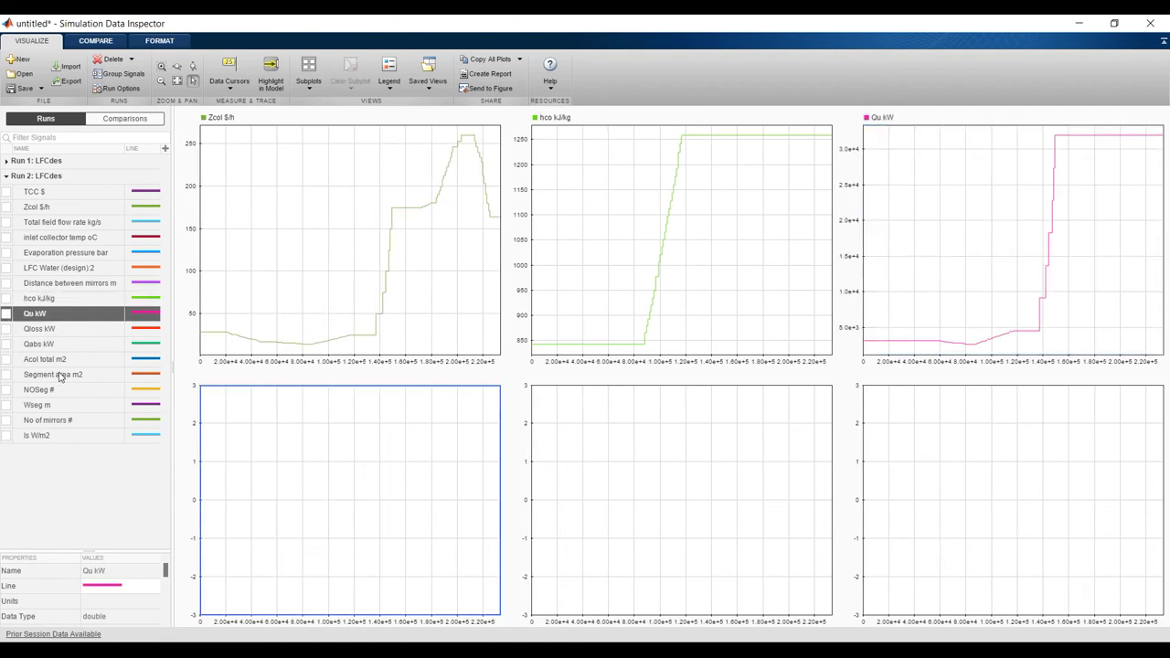
left_click(7, 329)
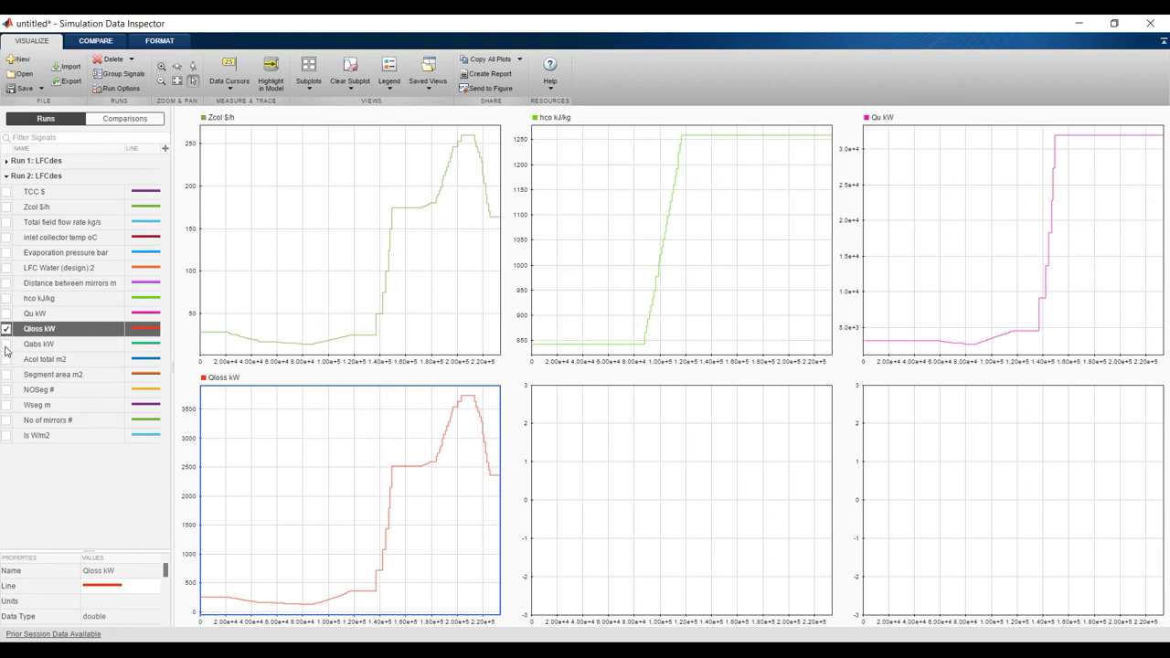
left_click(6, 343)
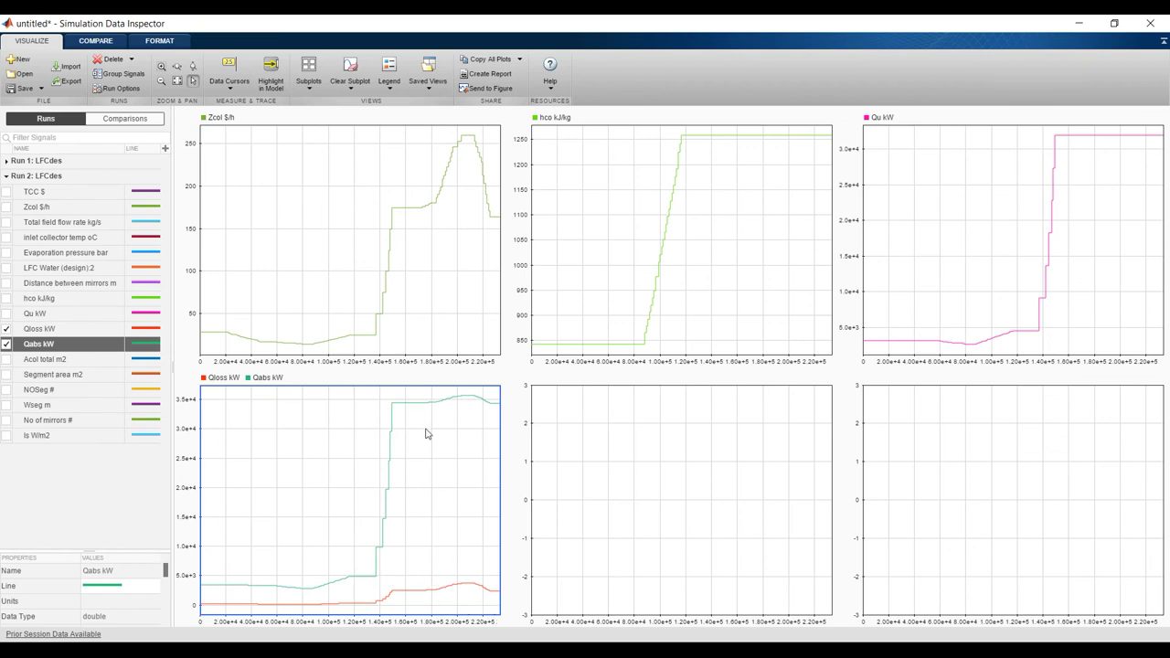
left_click(6, 314)
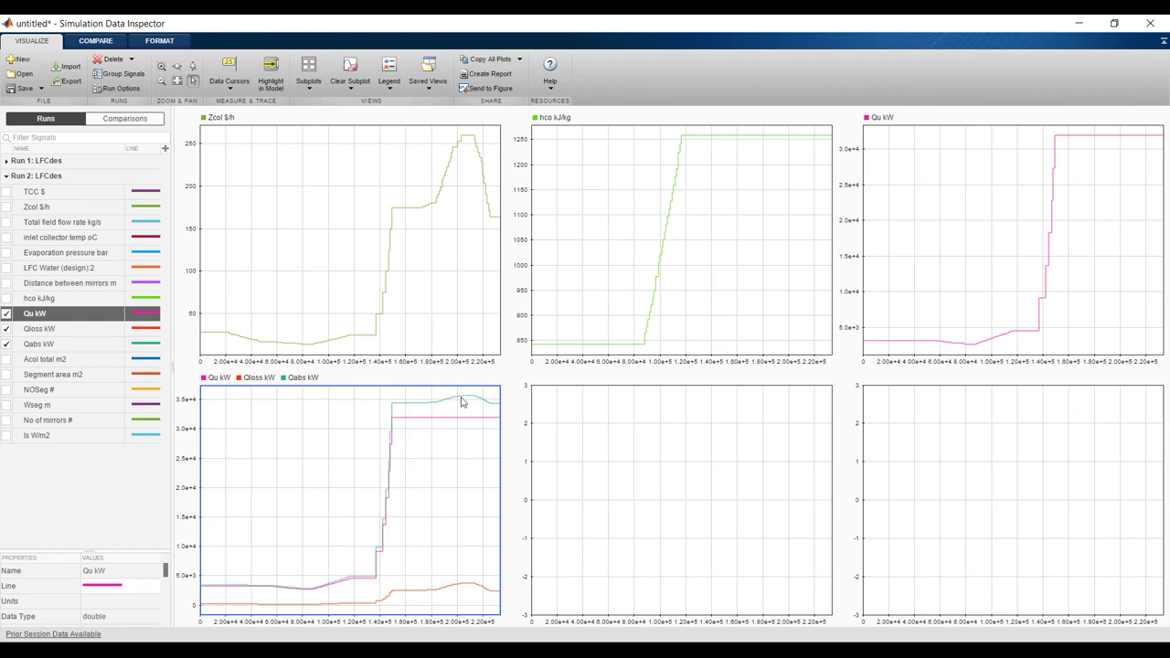
Plot Acol total m2 together with Segment area m2 in the bottom-middle subplot.
left_click(618, 492)
left_click(8, 361)
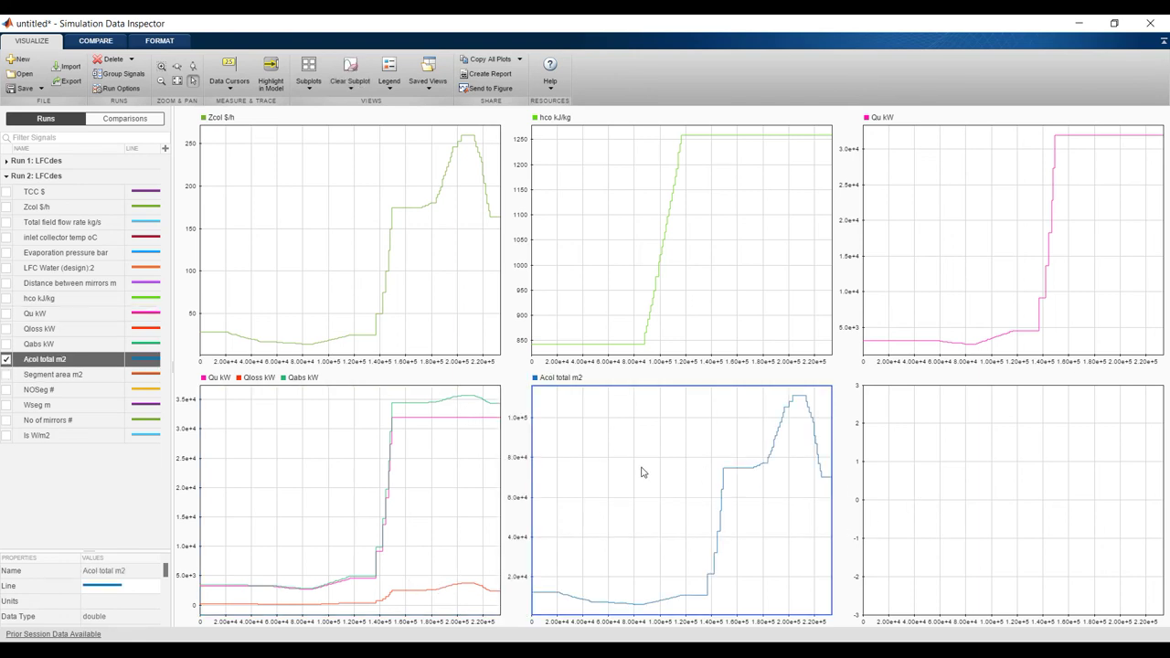
left_click(7, 375)
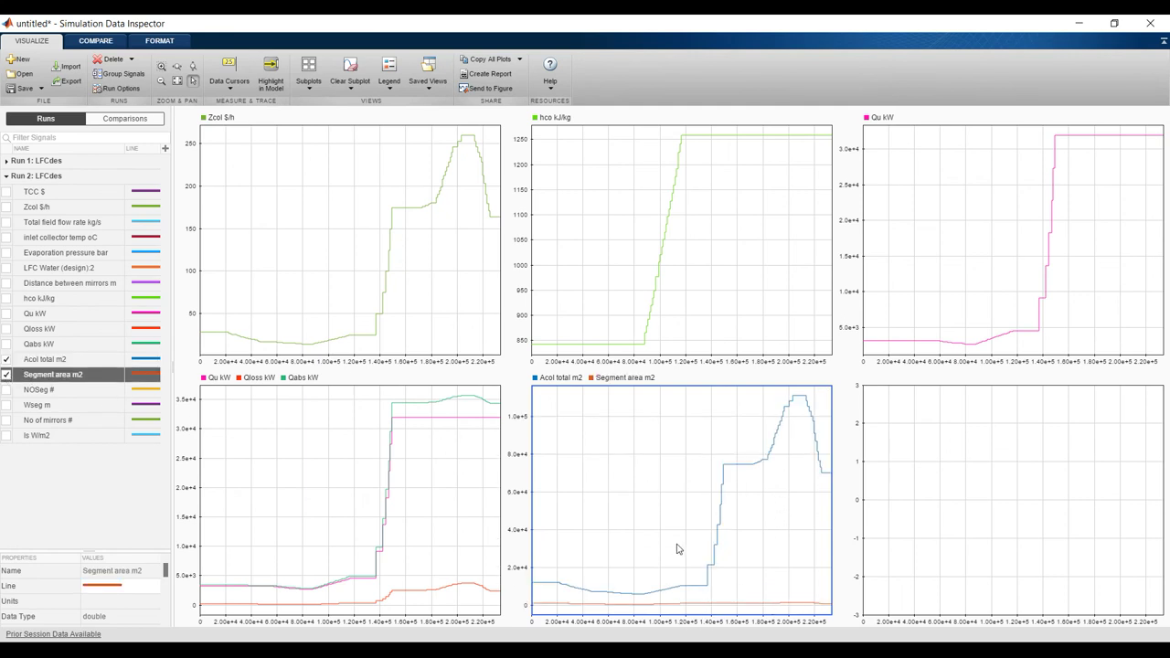
Plot Segment area m2 on its own in the bottom-right subplot.
left_click(1019, 426)
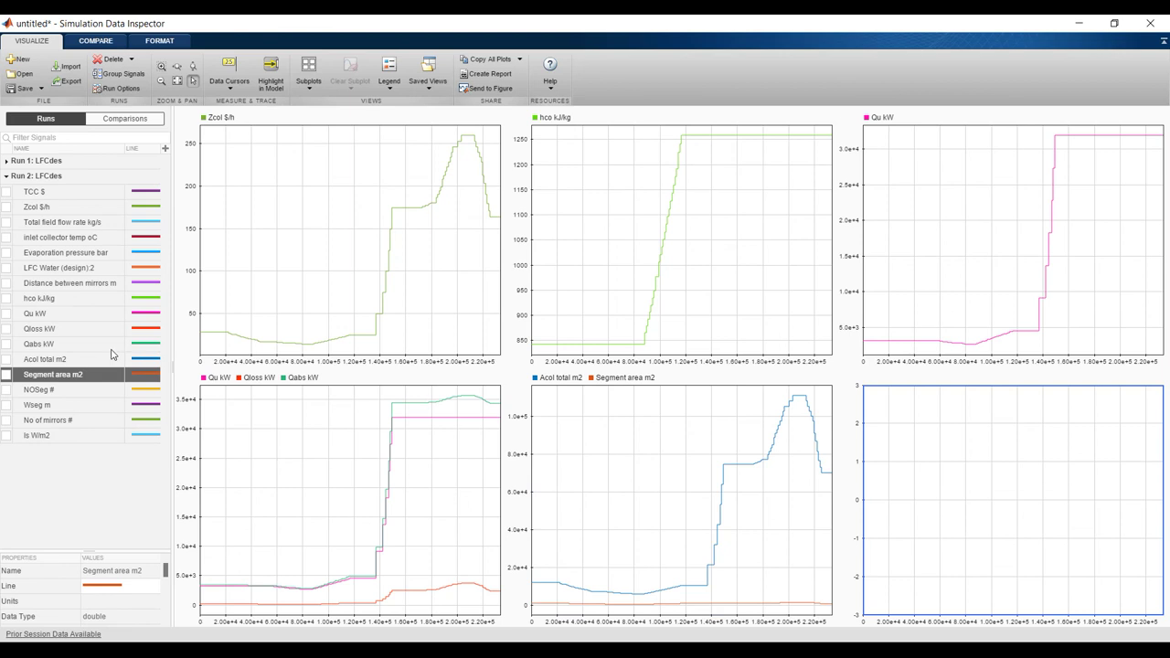
left_click(7, 375)
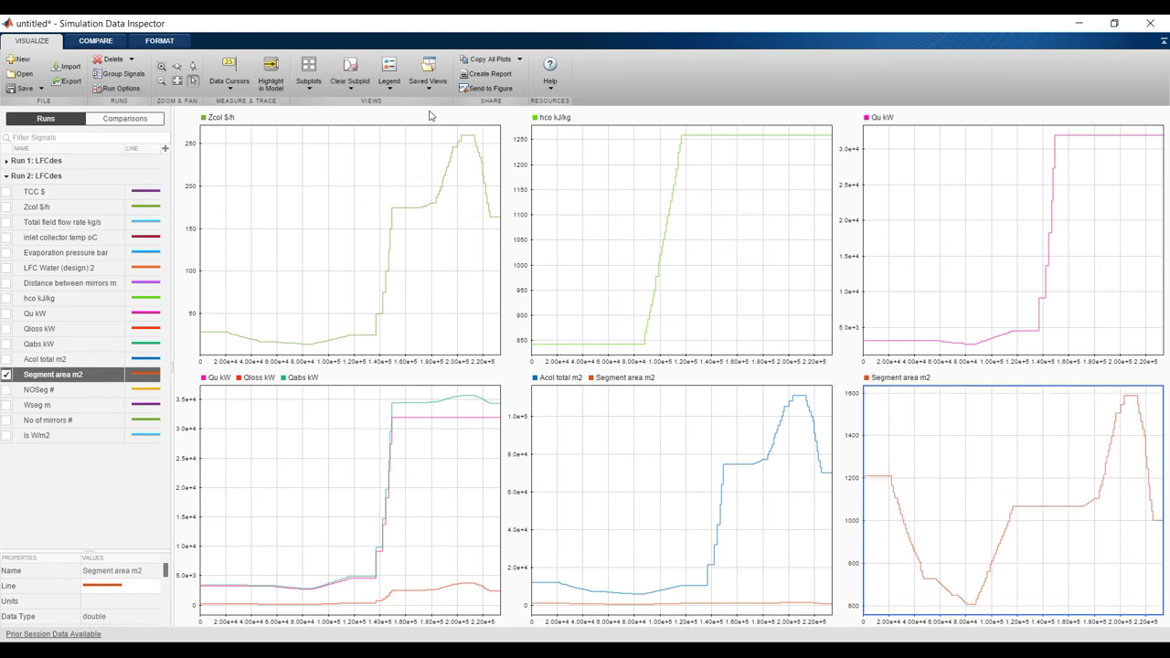
left_click(312, 92)
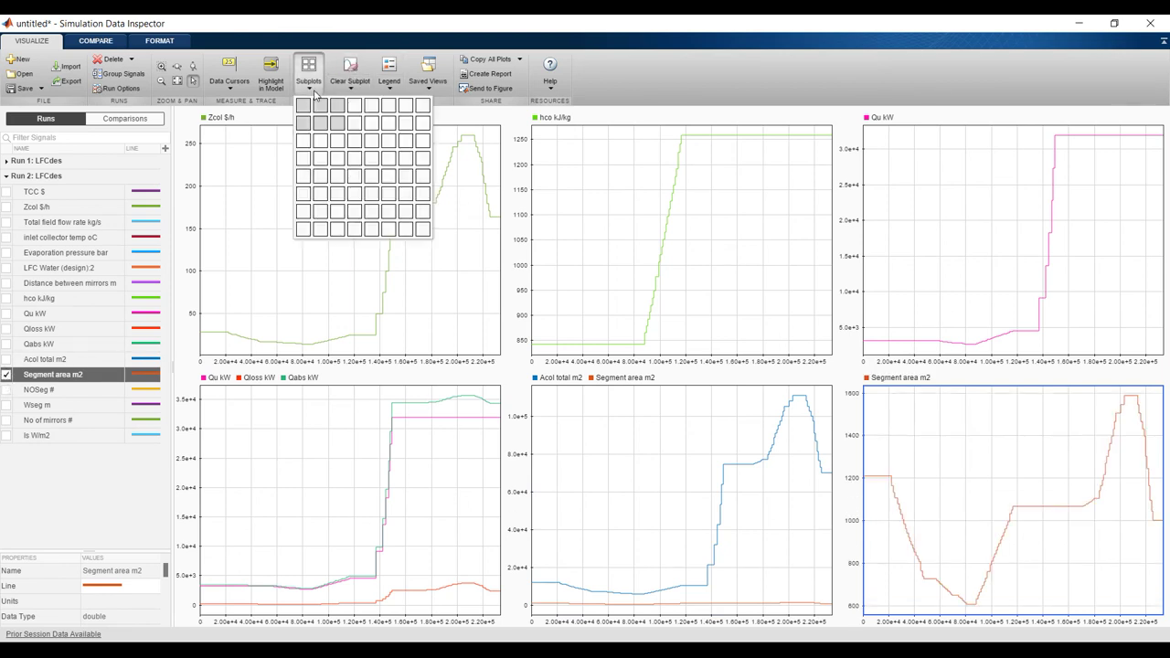
Switch the Data Inspector to a 3x3 grid and plot NOSeg # top-right.
left_click(338, 143)
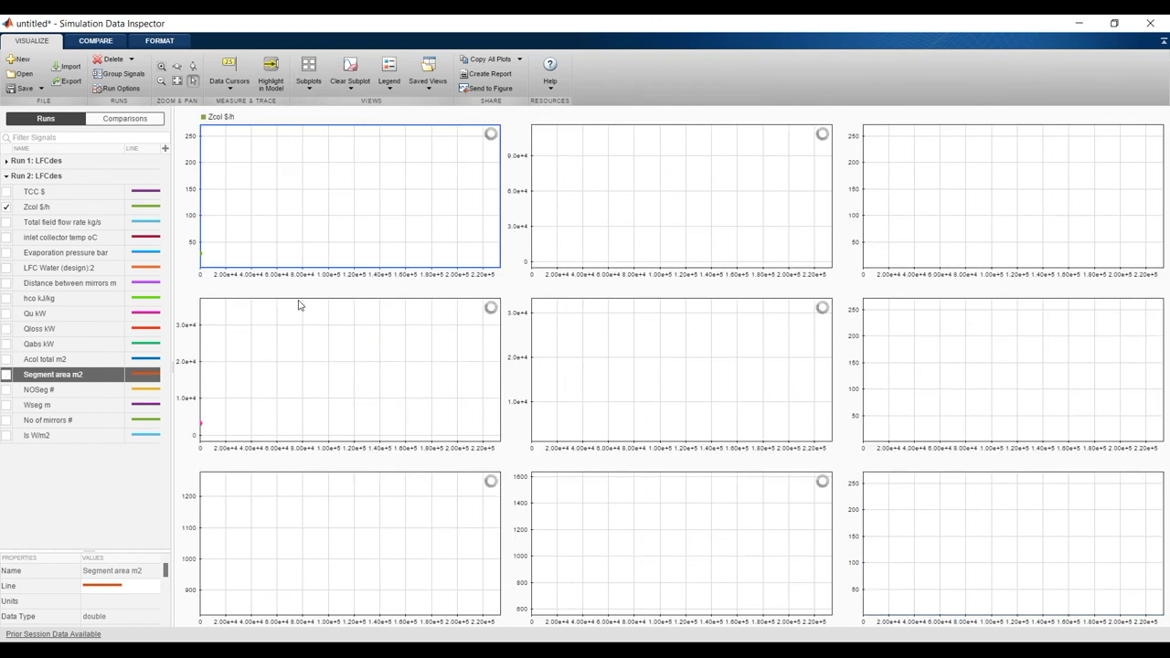
left_click(953, 194)
left_click(6, 390)
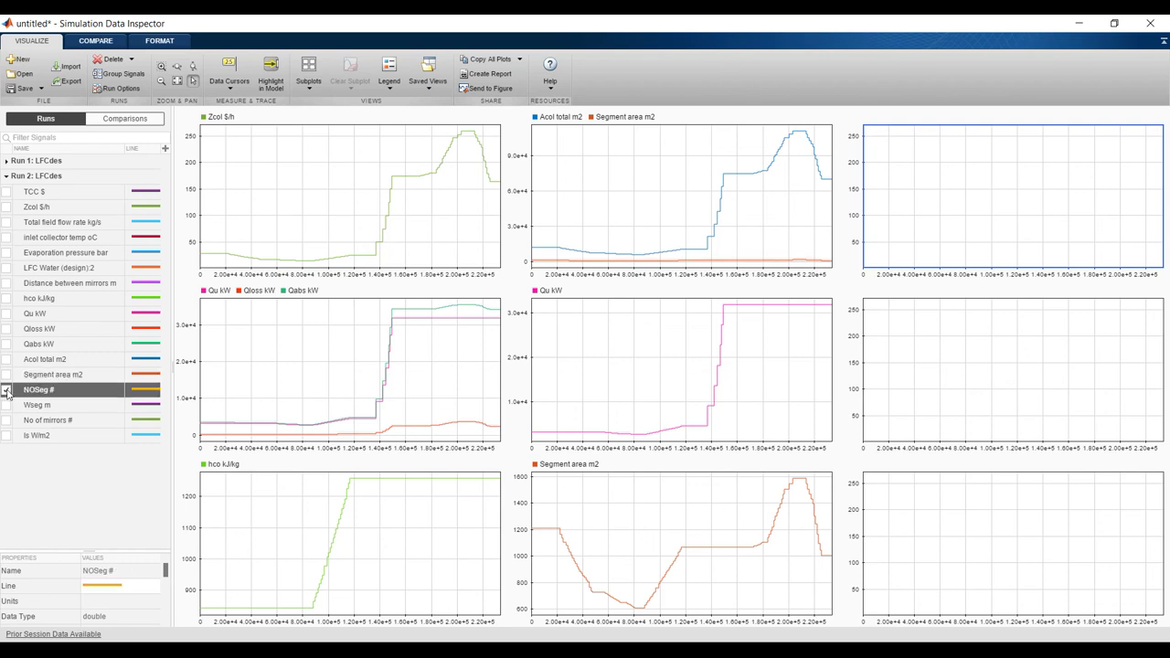
Plot Wseg m in the middle-right subplot and No of mirrors # bottom-right.
left_click(992, 373)
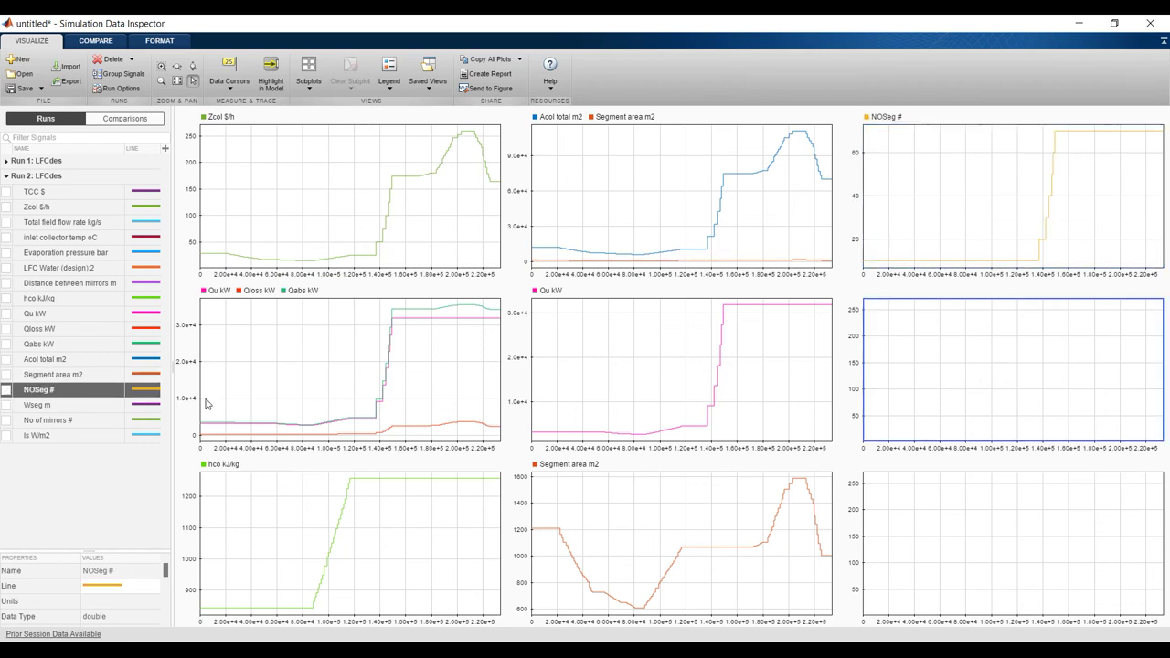
left_click(6, 405)
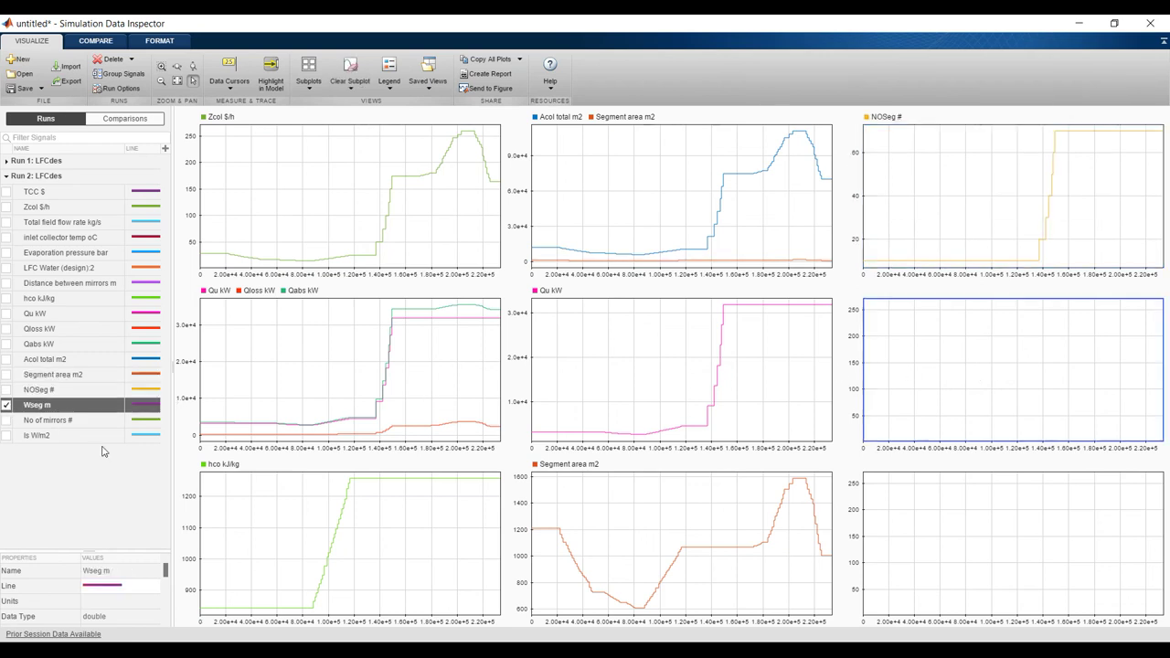
left_click(993, 553)
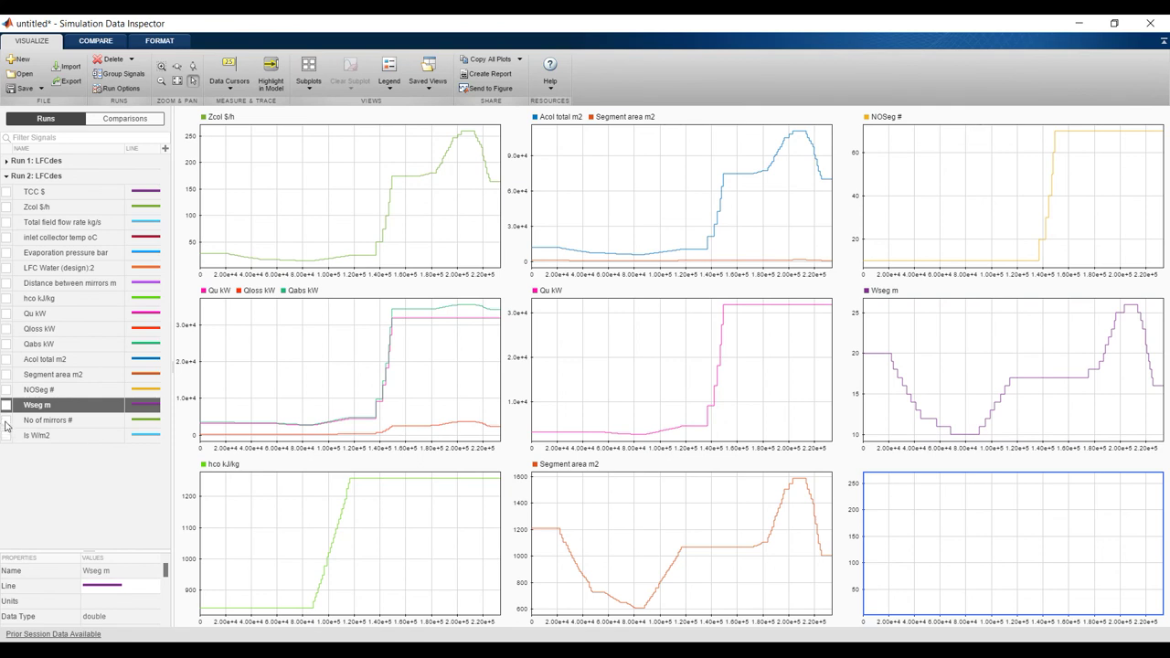
left_click(6, 421)
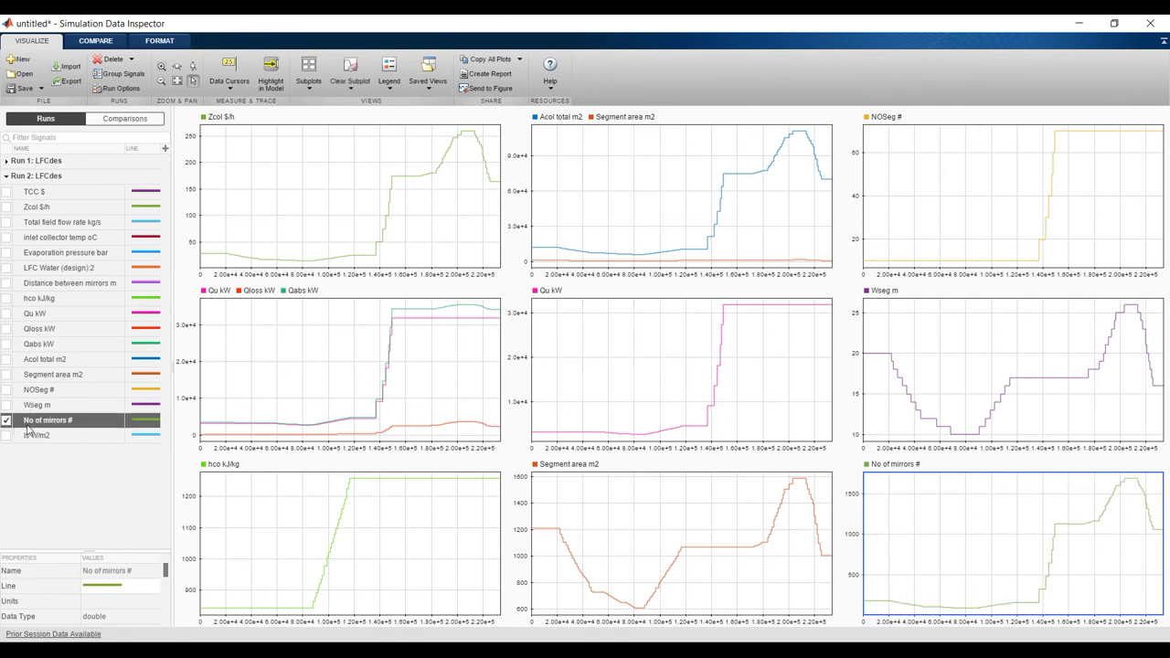